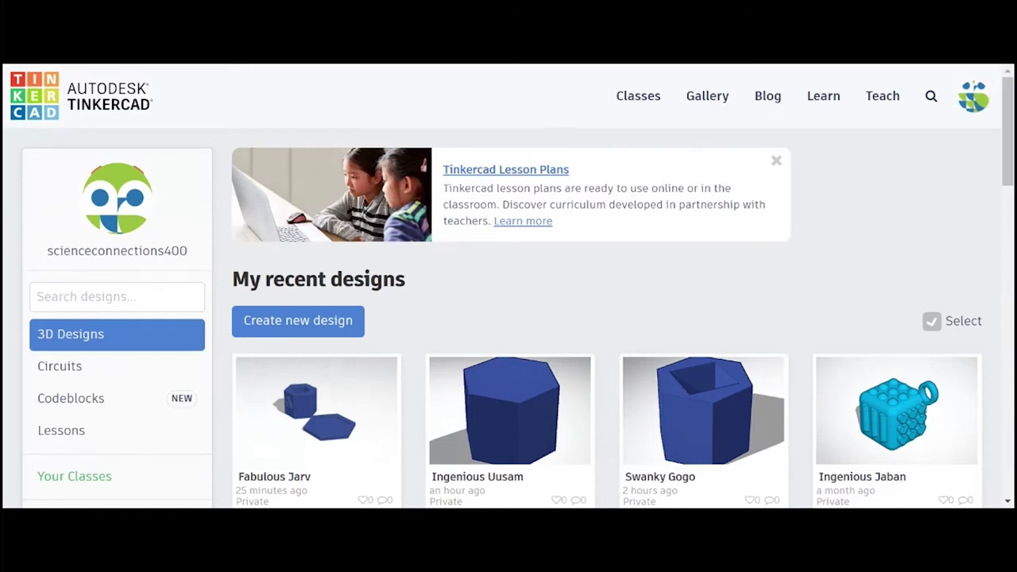
Create a new 3D design and place a six-sided polygon shape near the middle of the workplane
click(336, 333)
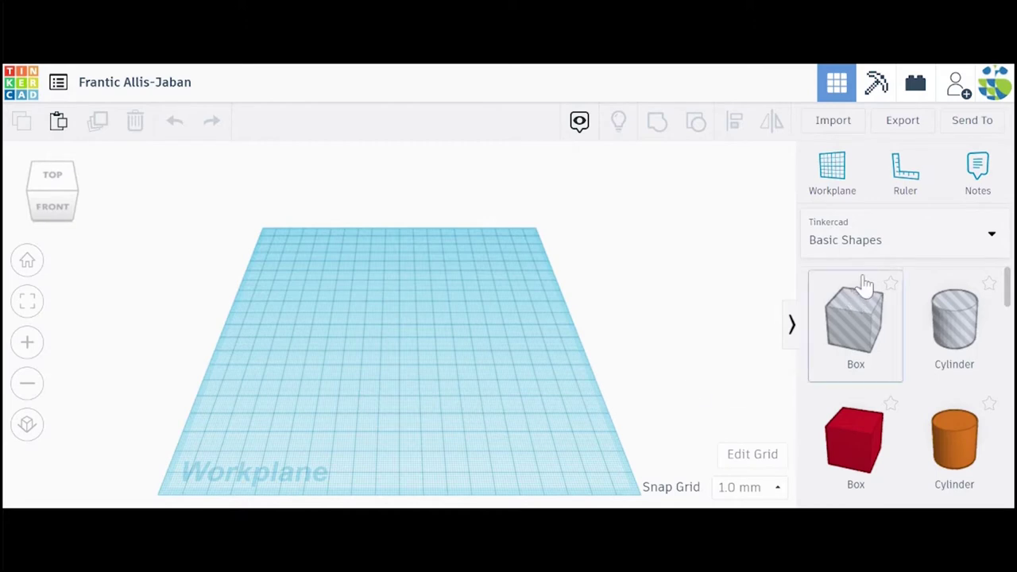
scroll(936, 351, down, 5)
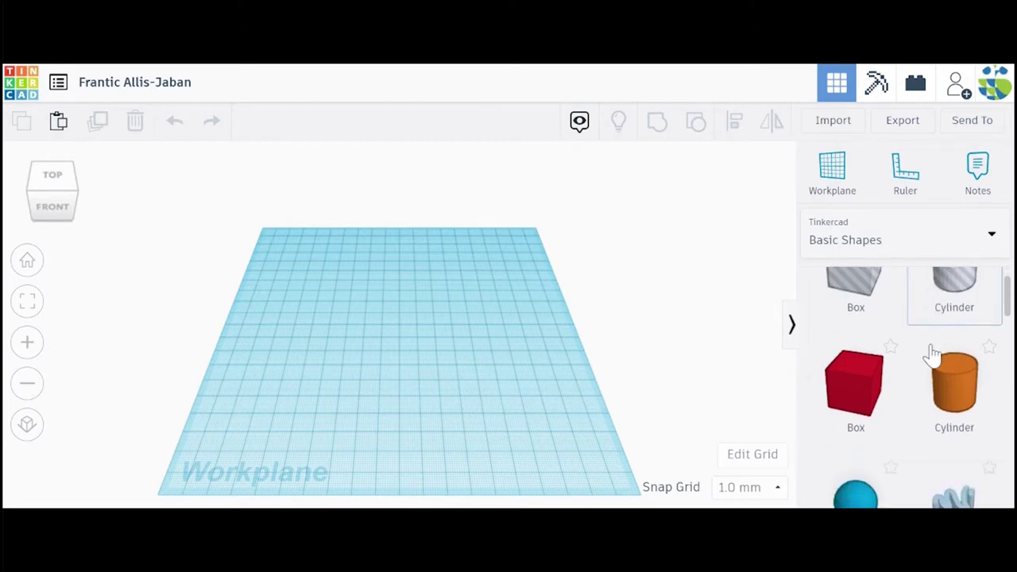
scroll(938, 351, down, 5)
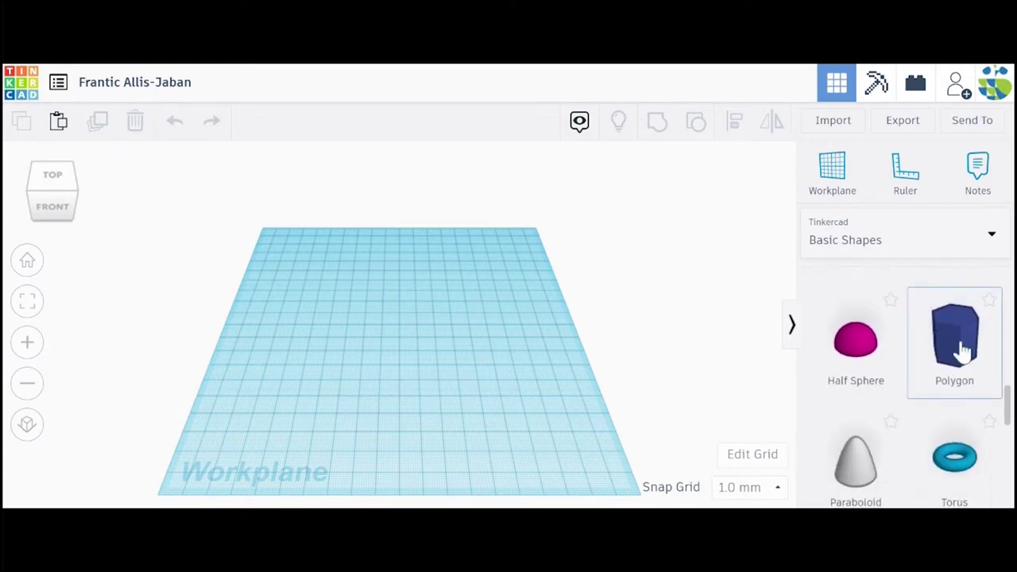
drag(956, 348, 395, 358)
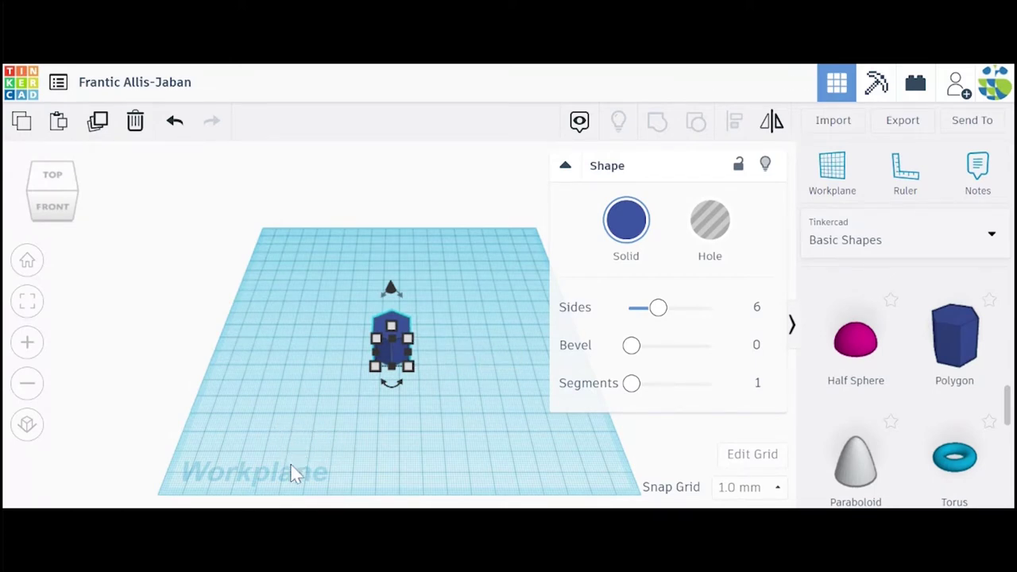
Enlarge the hexagonal prism from its front corner to about 45 mm wide and 52 mm deep, scaling its height along
scroll(421, 435, up, 5)
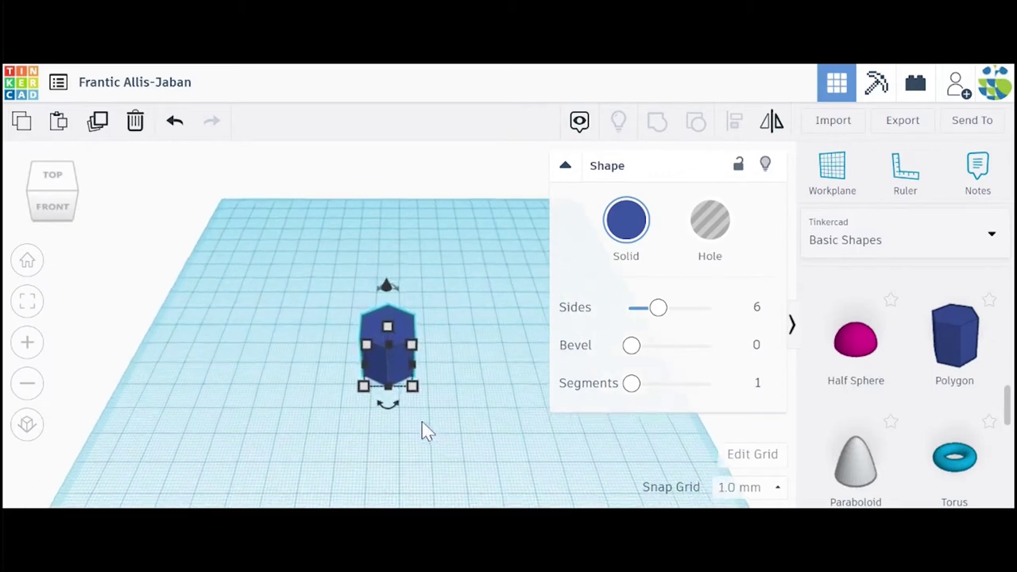
click(395, 390)
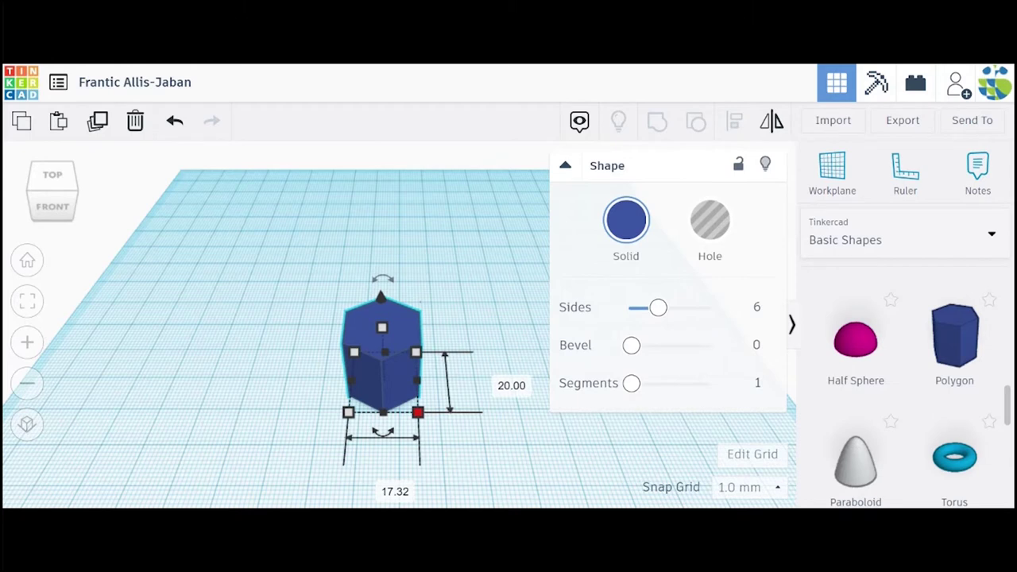
drag(423, 418, 556, 475)
scroll(557, 472, down, 5)
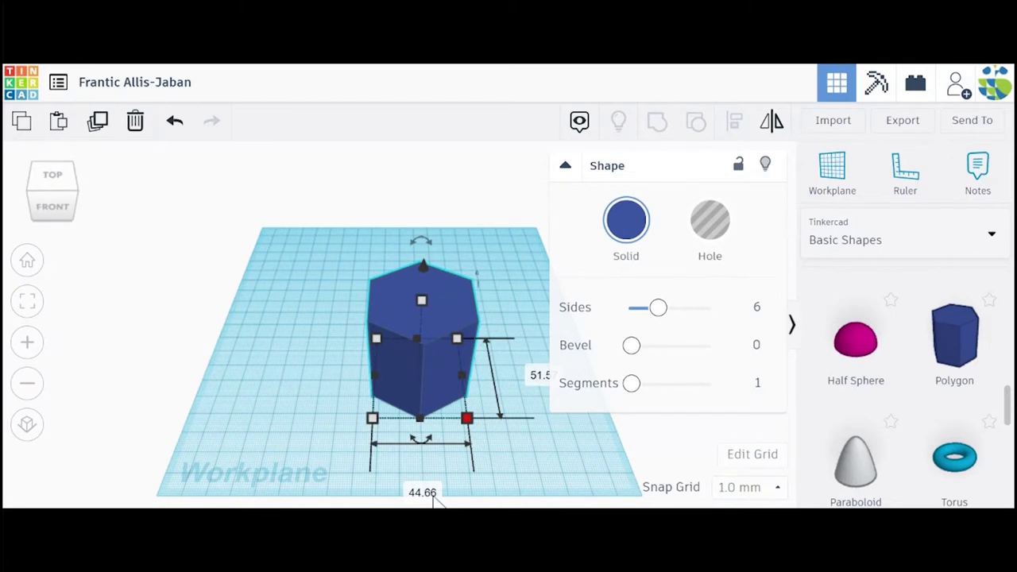
drag(421, 438, 429, 401)
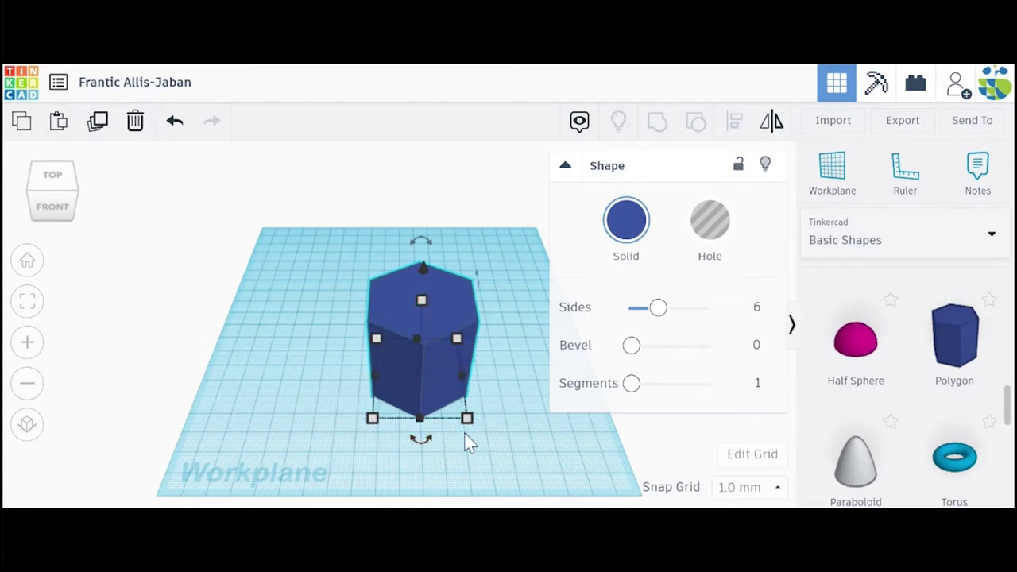
scroll(468, 432, down, 2)
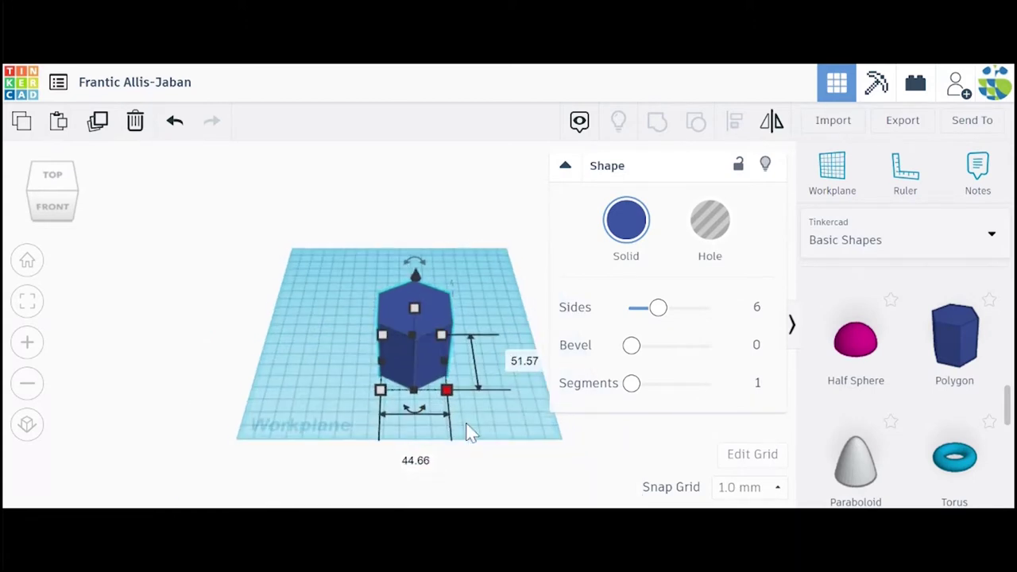
Set the hexagonal prism's depth and width to 50 mm each
click(522, 362)
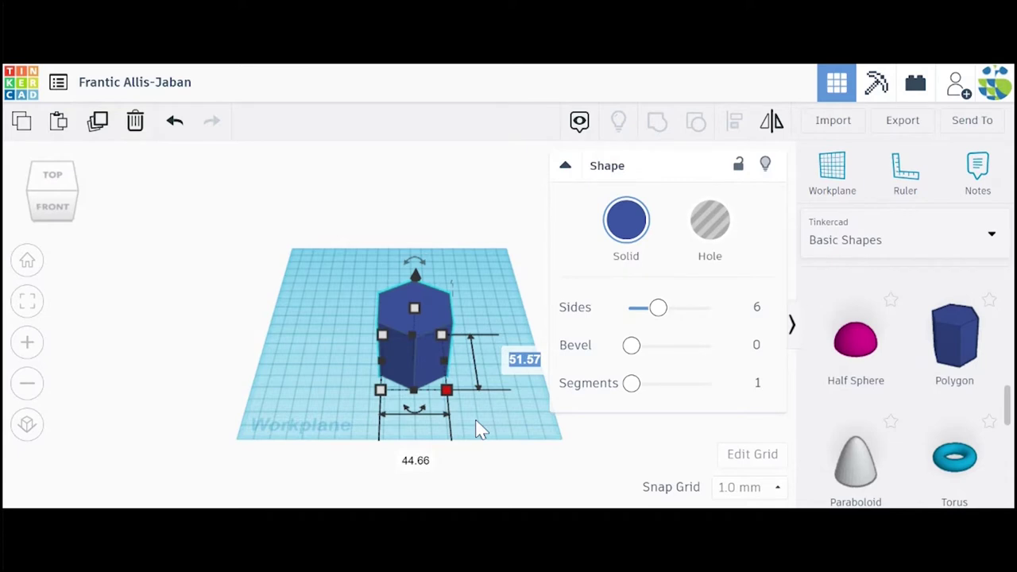
text(50)
key(Return)
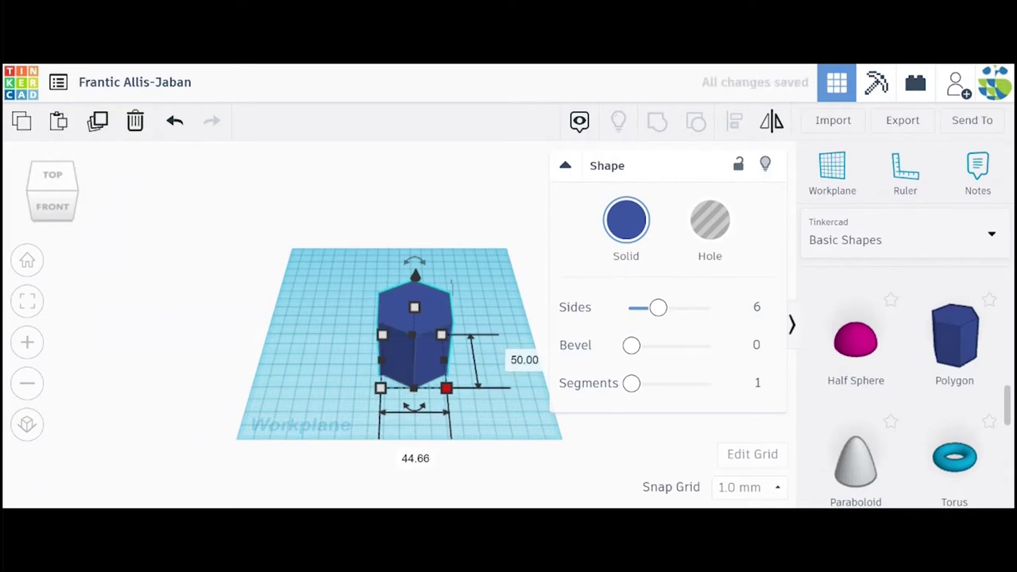
click(421, 461)
text(50)
key(Return)
click(352, 364)
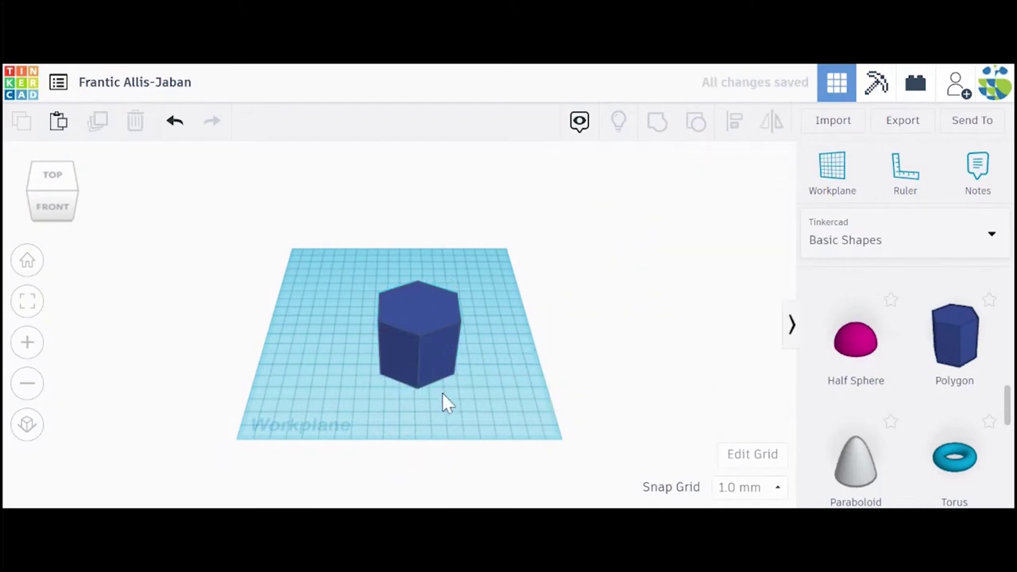
Set the hexagonal prism's depth to 57 mm, extending it at the back
click(412, 342)
click(492, 339)
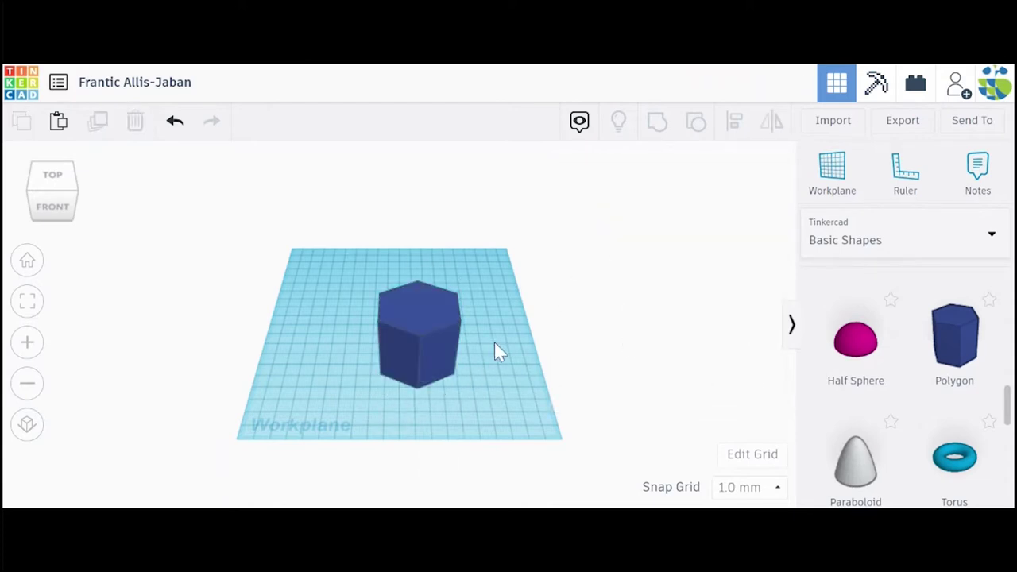
right_drag(494, 343, 433, 350)
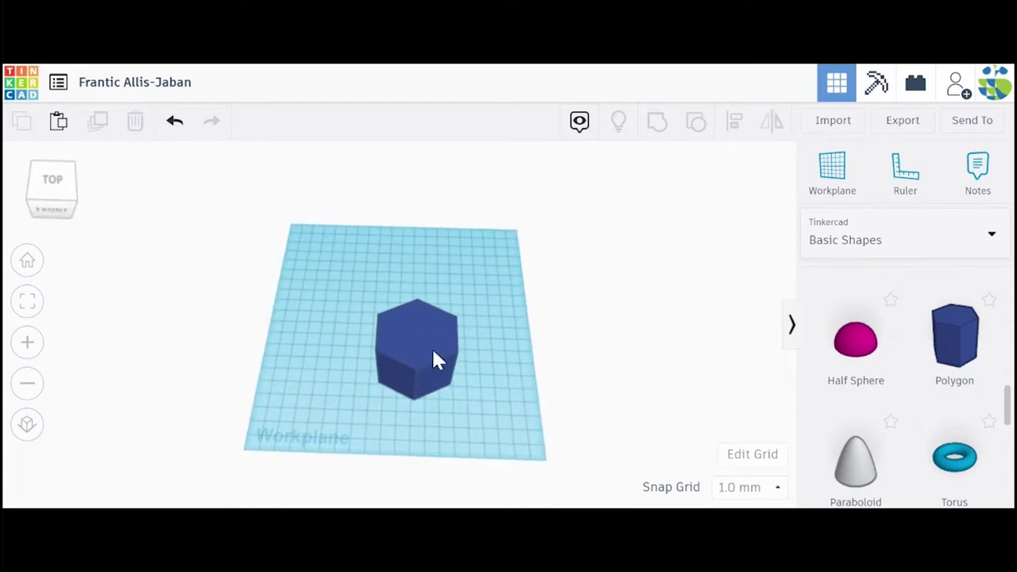
click(433, 352)
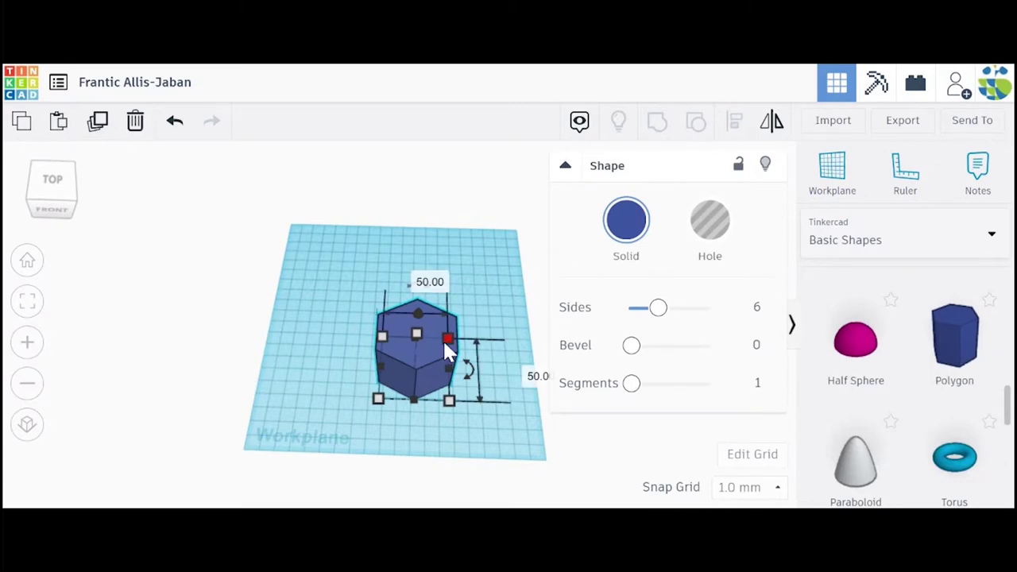
click(524, 375)
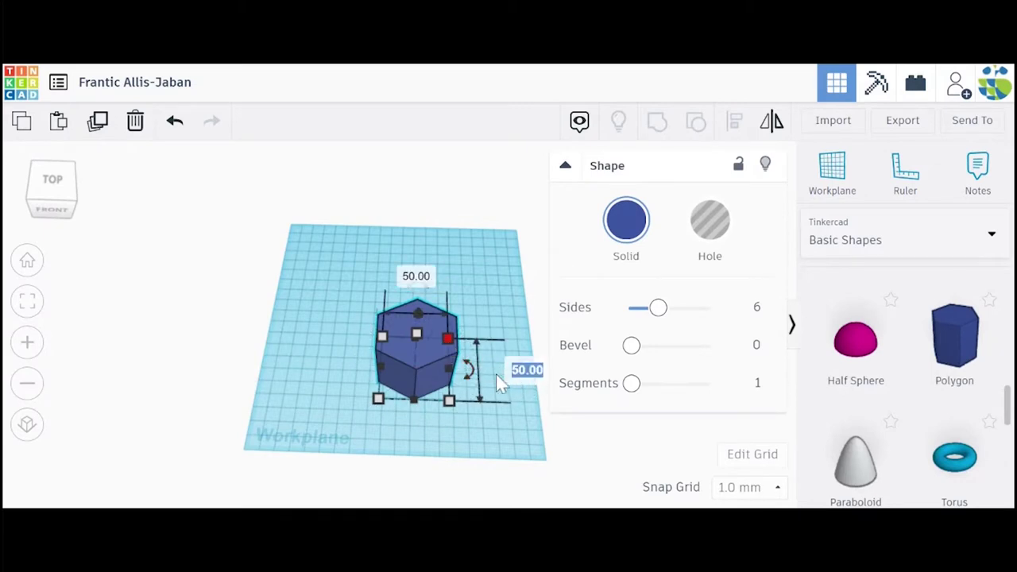
text(57)
key(Return)
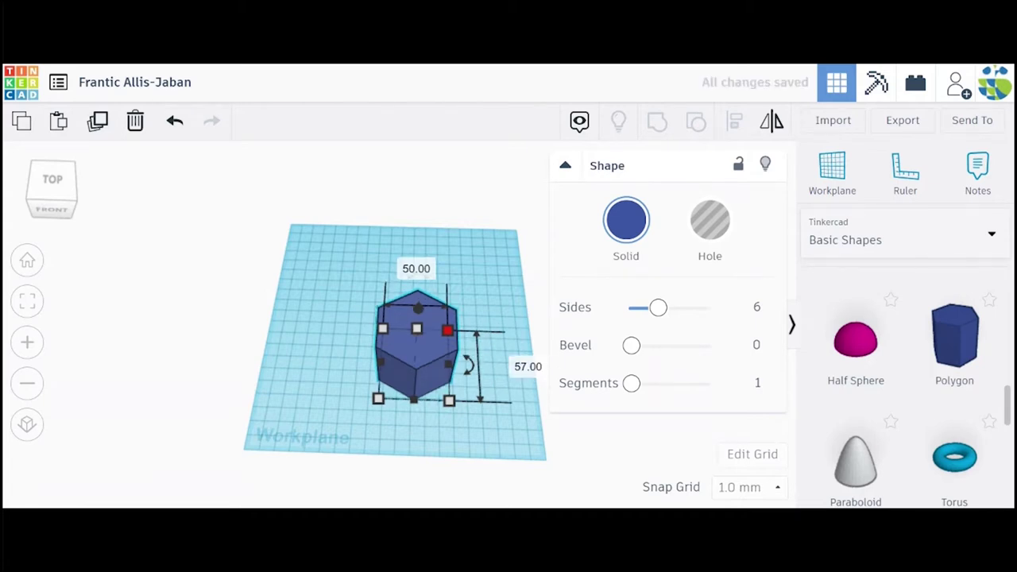
click(313, 373)
Lower the hexagonal prism's height to 45 mm and deselect it
scroll(453, 402, up, 5)
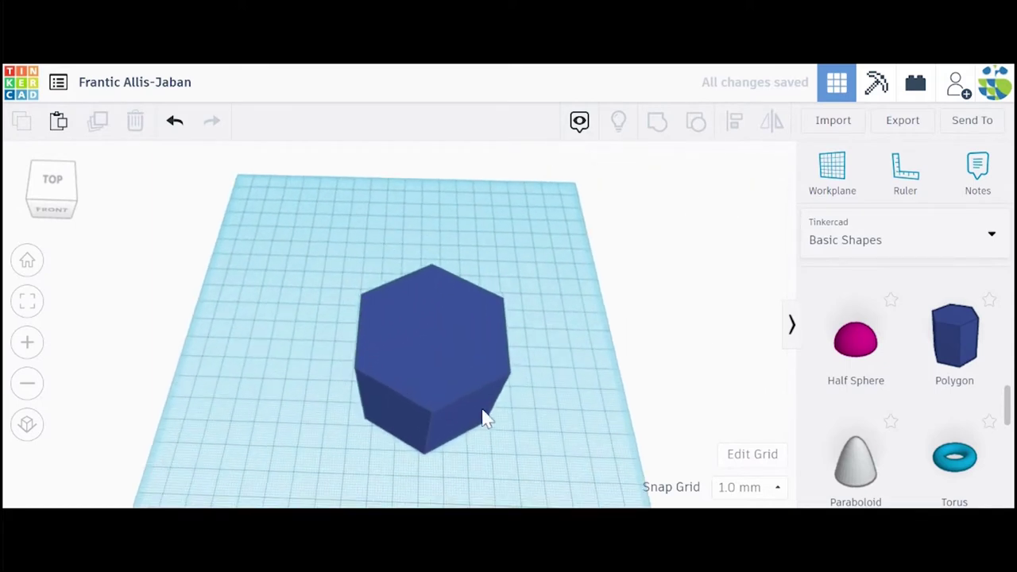
mouse_move(542, 384)
right_down()
mouse_move(542, 364)
mouse_move(542, 404)
mouse_move(538, 358)
mouse_move(540, 368)
right_up()
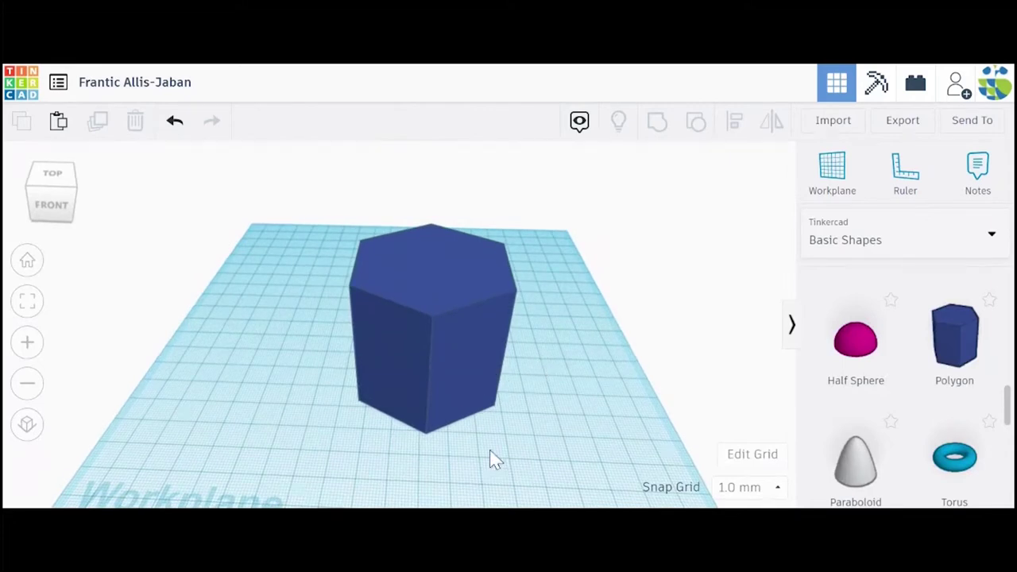
click(477, 364)
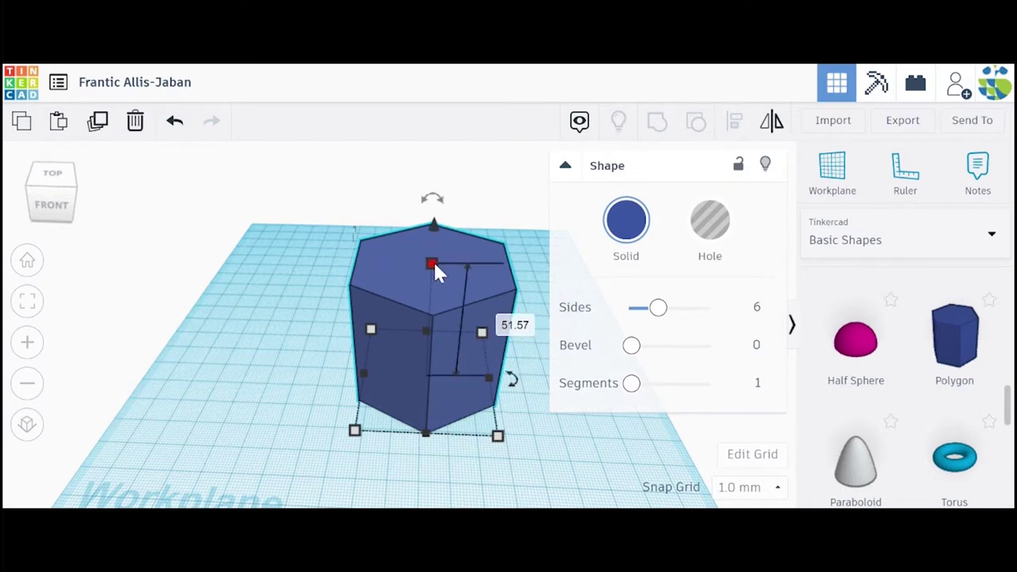
drag(434, 265, 440, 289)
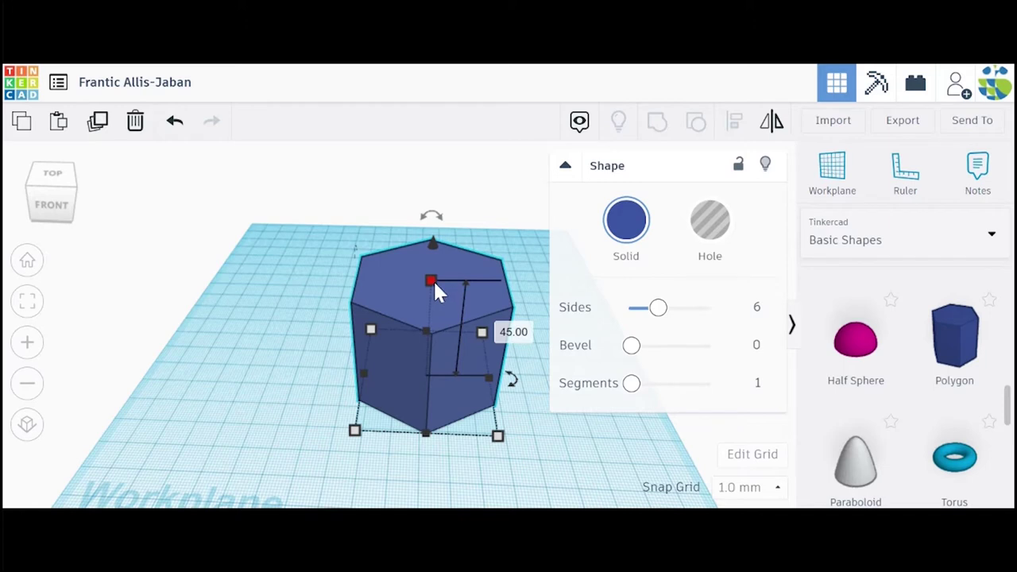
drag(433, 279, 429, 281)
click(283, 347)
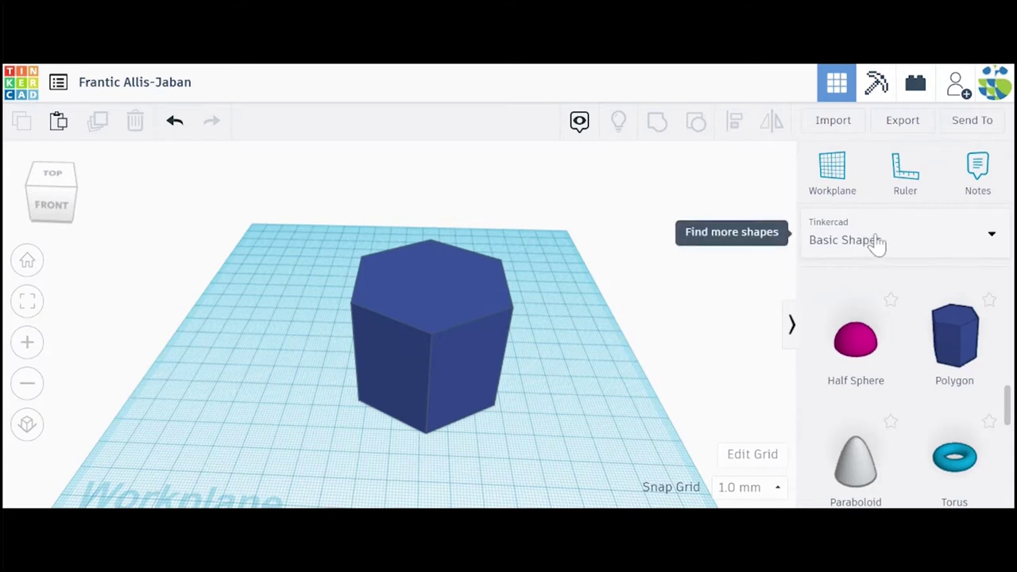
Add a box hole to the workplane and place it beside the hexagonal prism on its left
scroll(914, 361, up, 10)
scroll(922, 367, up, 3)
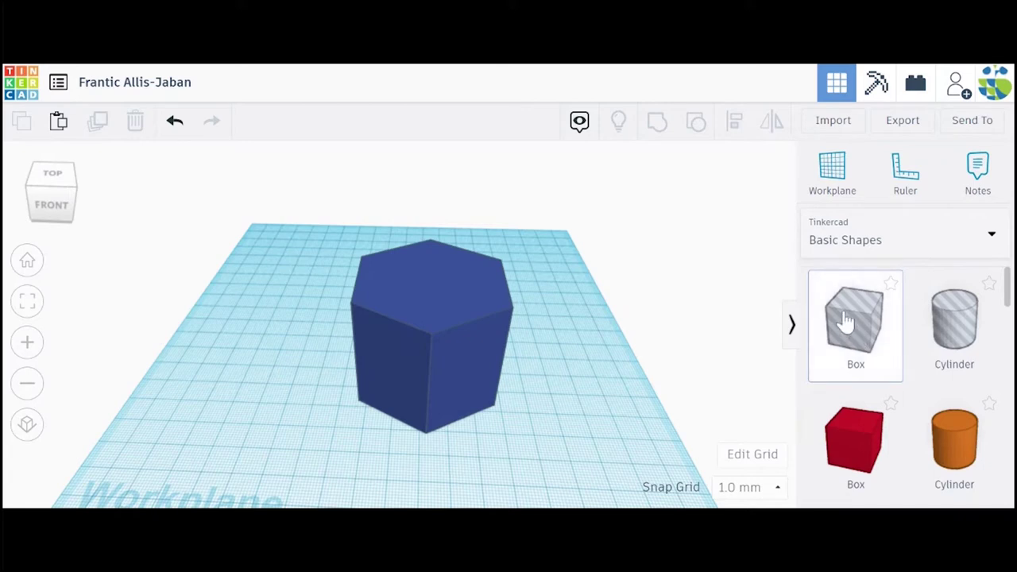
drag(783, 359, 602, 393)
drag(574, 375, 288, 374)
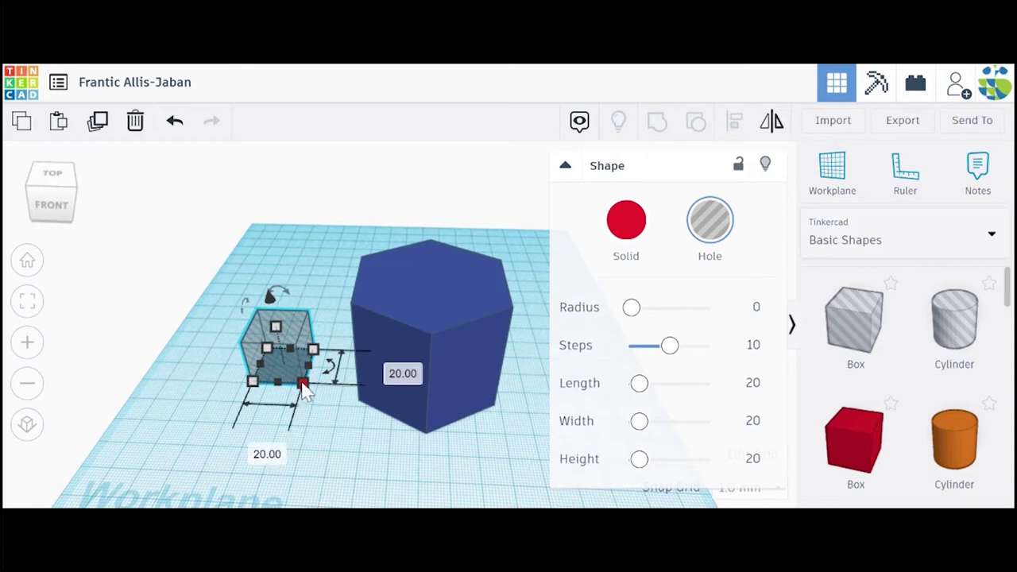
Set the box hole's width and depth to 37 mm each and move it clear of the hexagonal prism
click(254, 450)
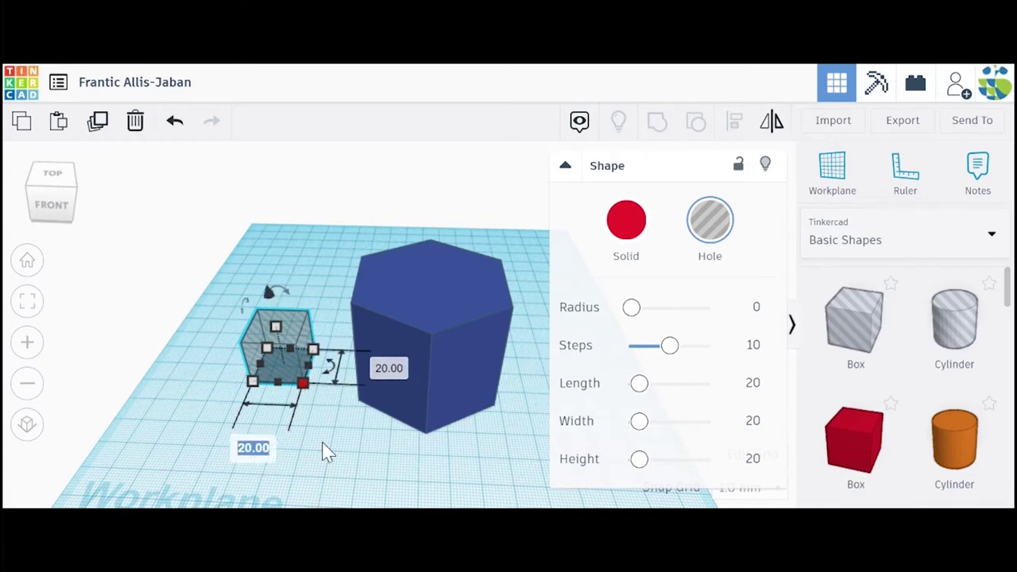
text(37)
key(Return)
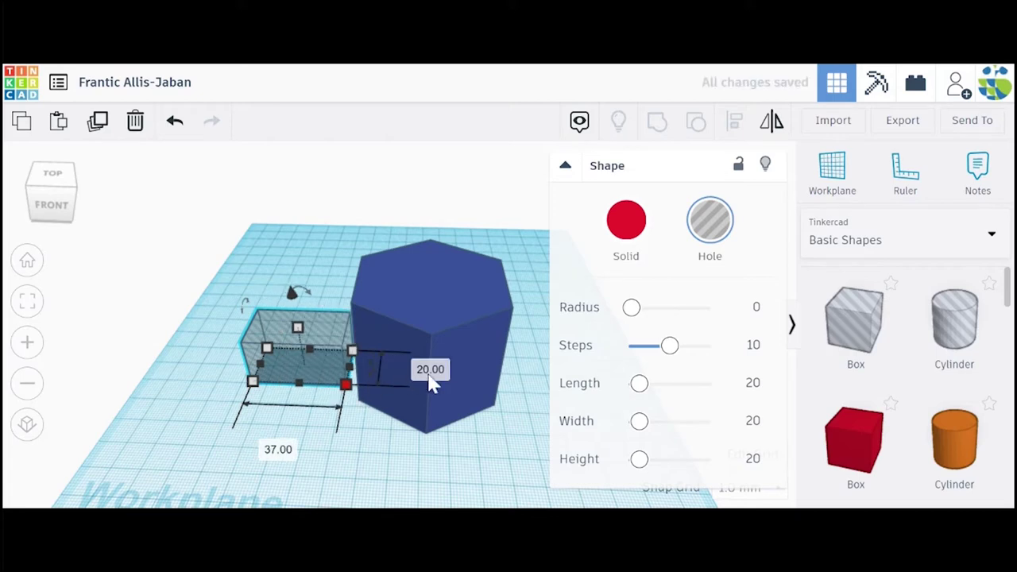
click(430, 369)
text(37)
key(Return)
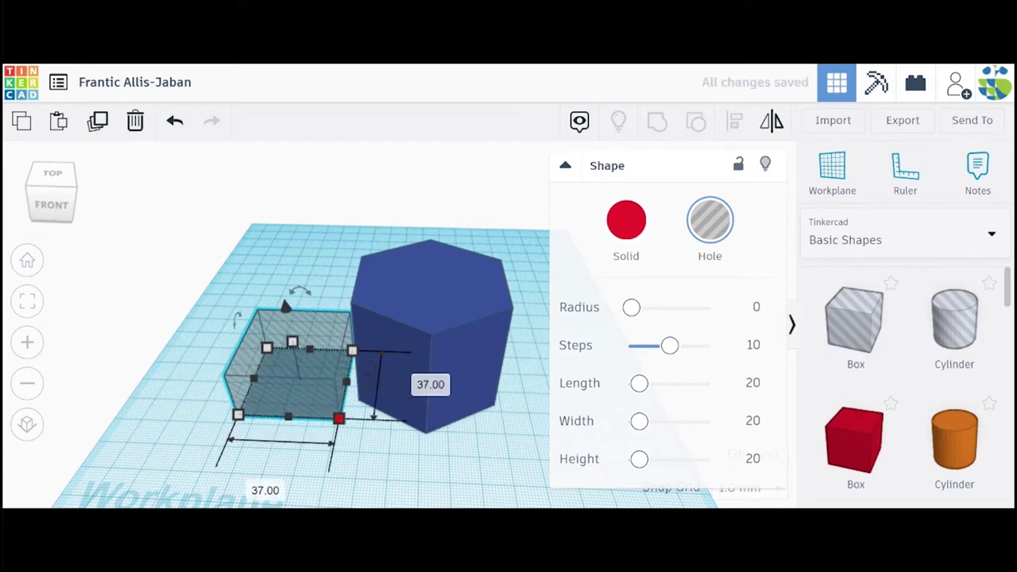
drag(323, 376, 285, 377)
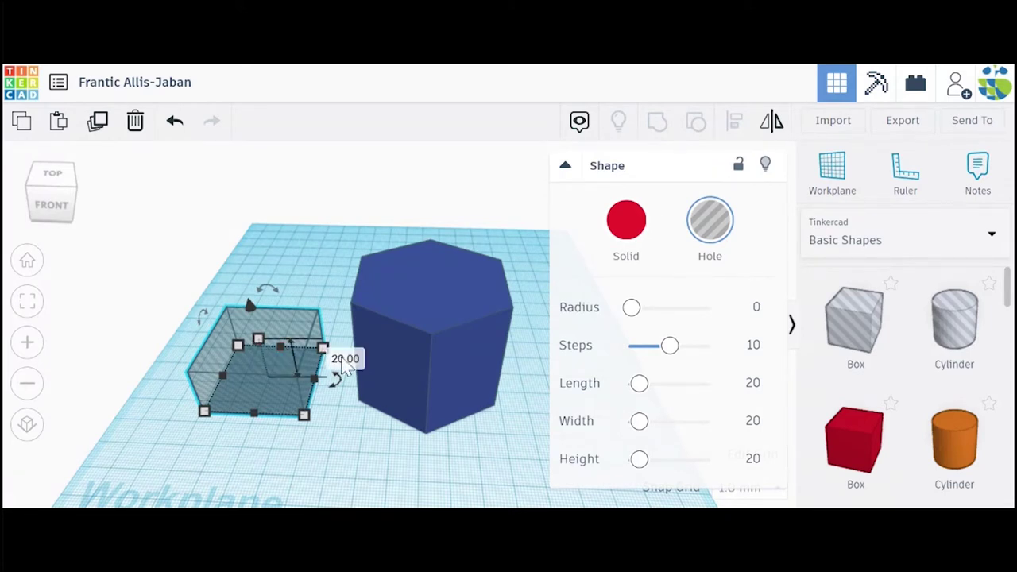
Set the box hole's height to 60 mm and raise it 5 mm above the workplane
click(345, 359)
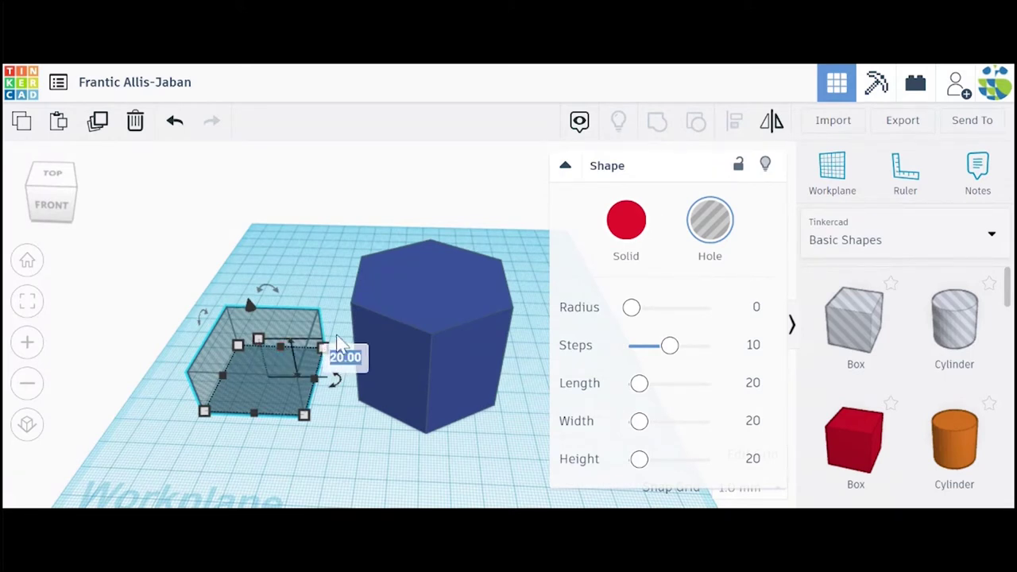
text(60)
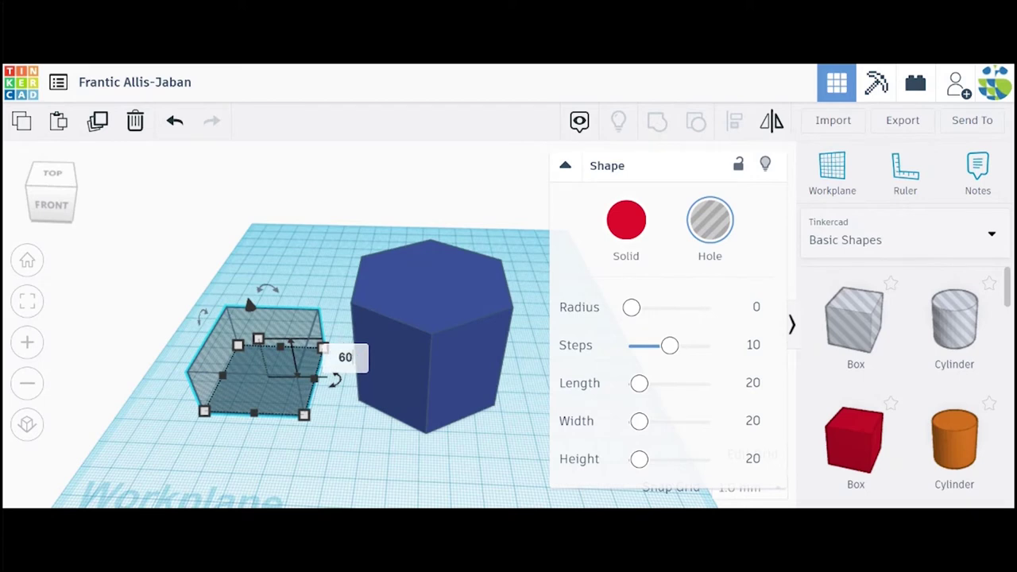
key(Return)
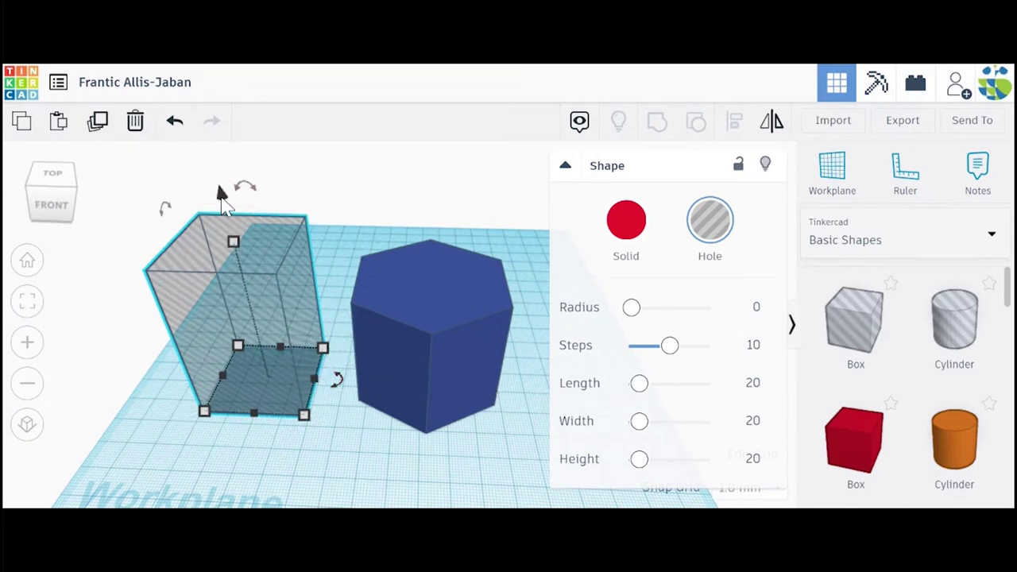
drag(223, 201, 225, 186)
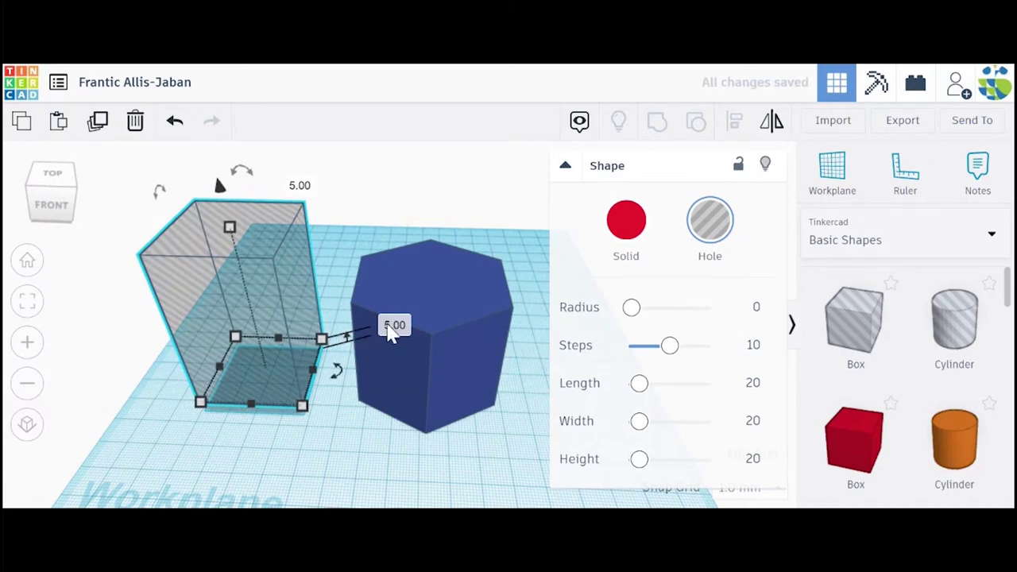
mouse_move(317, 404)
right_down()
mouse_move(322, 419)
mouse_move(325, 411)
right_up()
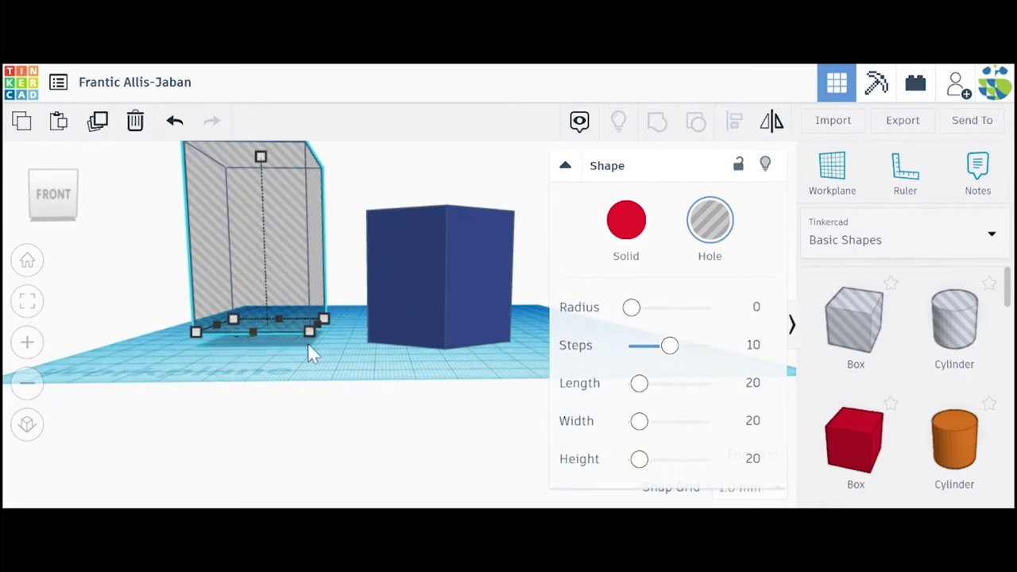
right_drag(321, 371, 322, 397)
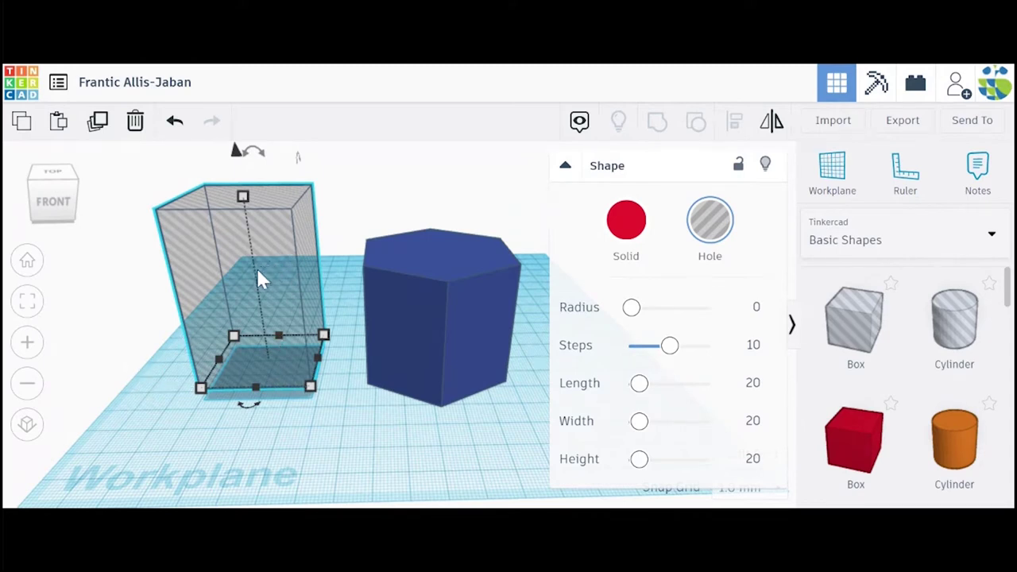
right_drag(347, 408, 352, 449)
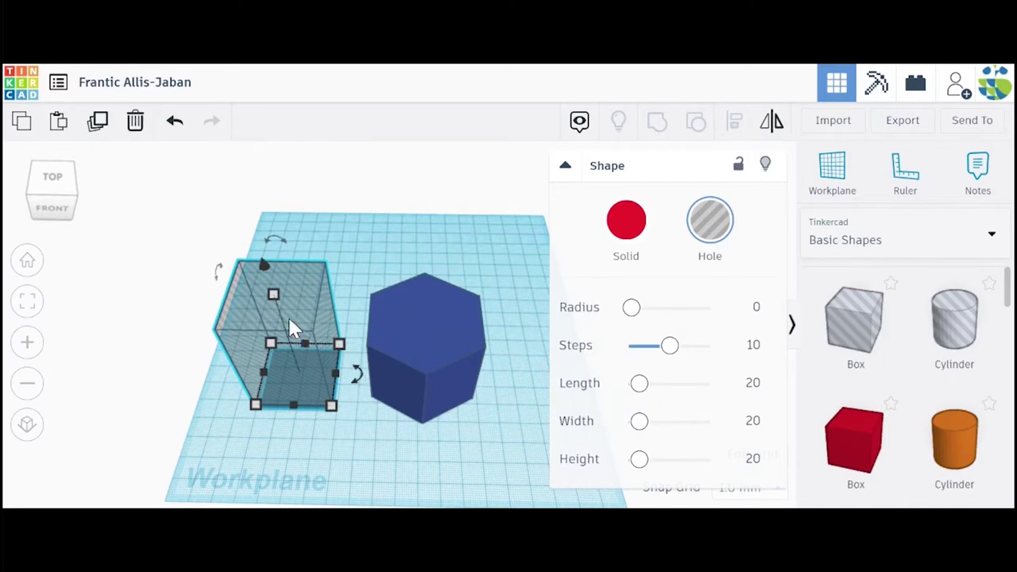
Move the box hole into the hexagonal prism and rotate it -45° about its vertical axis
drag(278, 311, 447, 312)
click(310, 347)
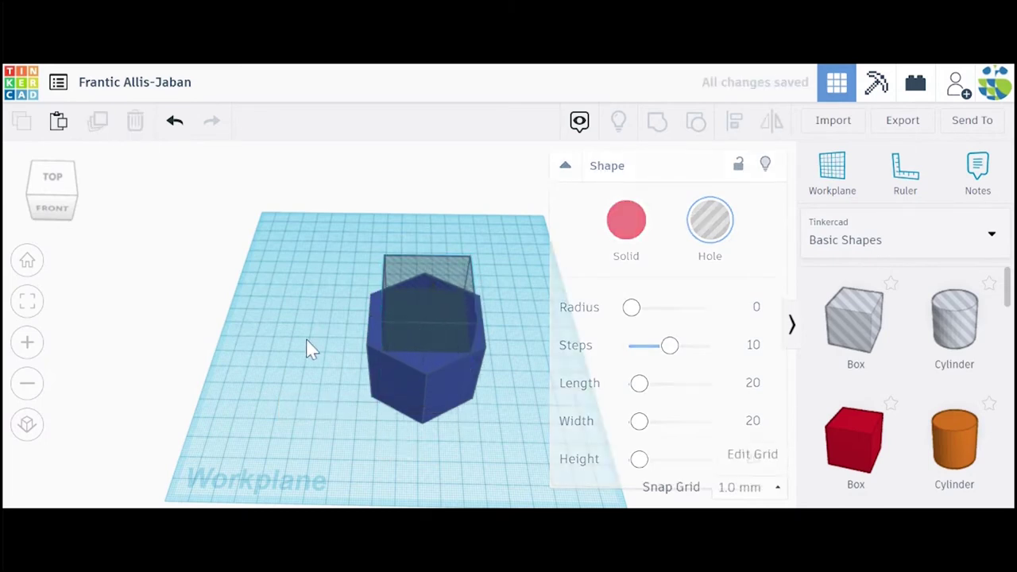
right_drag(309, 348, 329, 352)
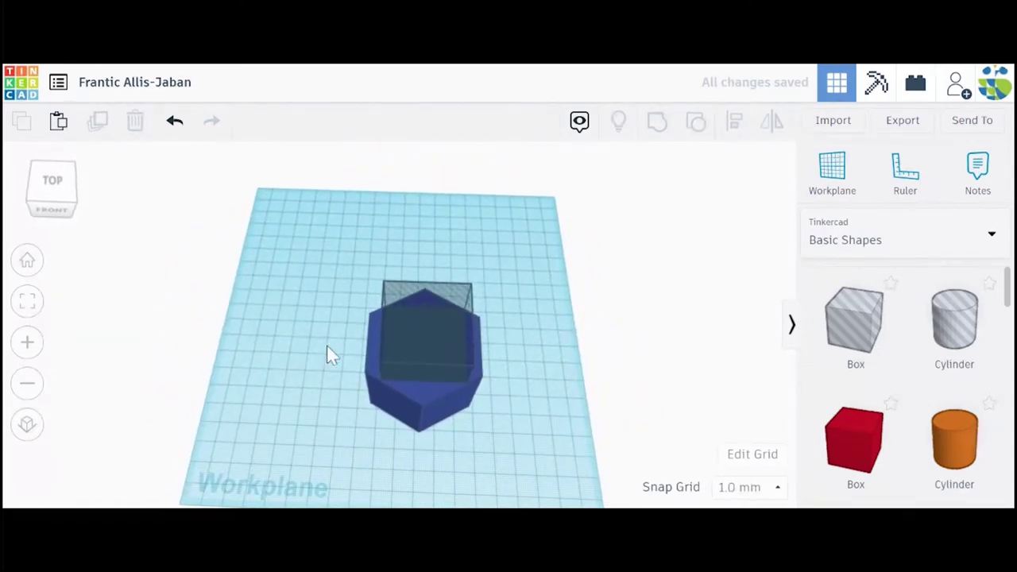
click(400, 298)
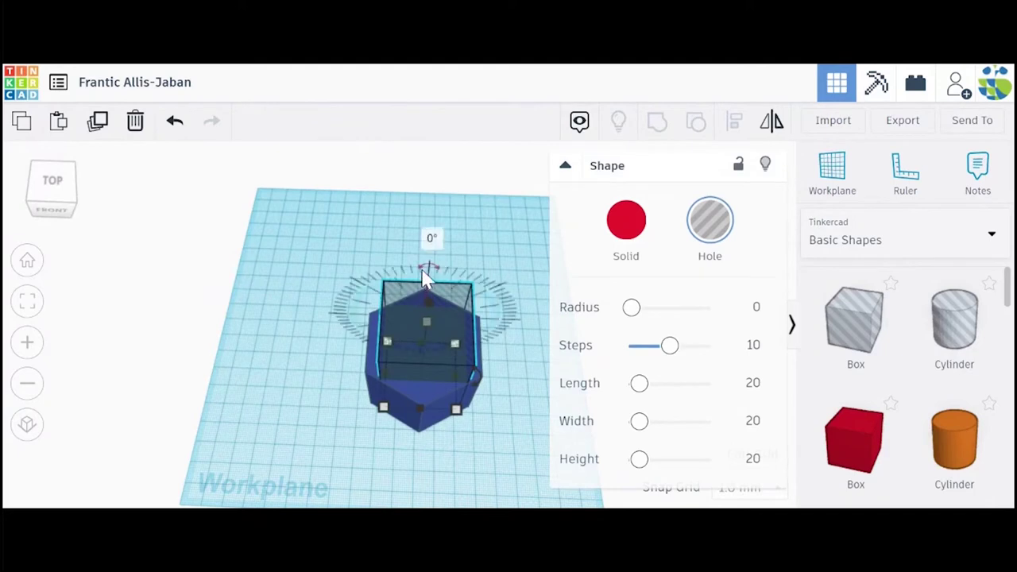
drag(476, 378, 448, 402)
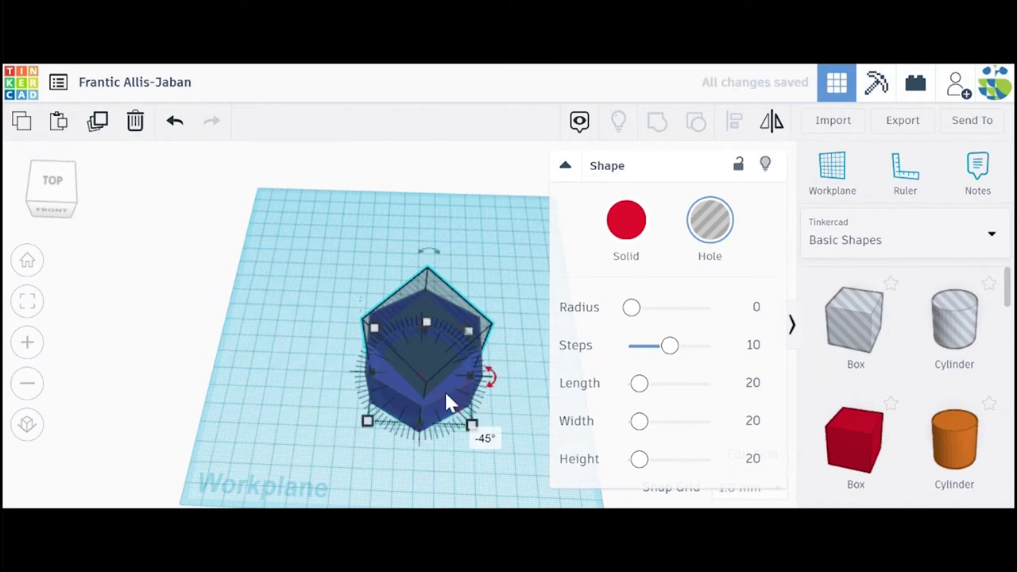
click(307, 415)
Shrink the rotated box hole's footprint to 47.66 mm by 47.66 mm so it fits within the hexagonal prism
right_drag(307, 415, 410, 314)
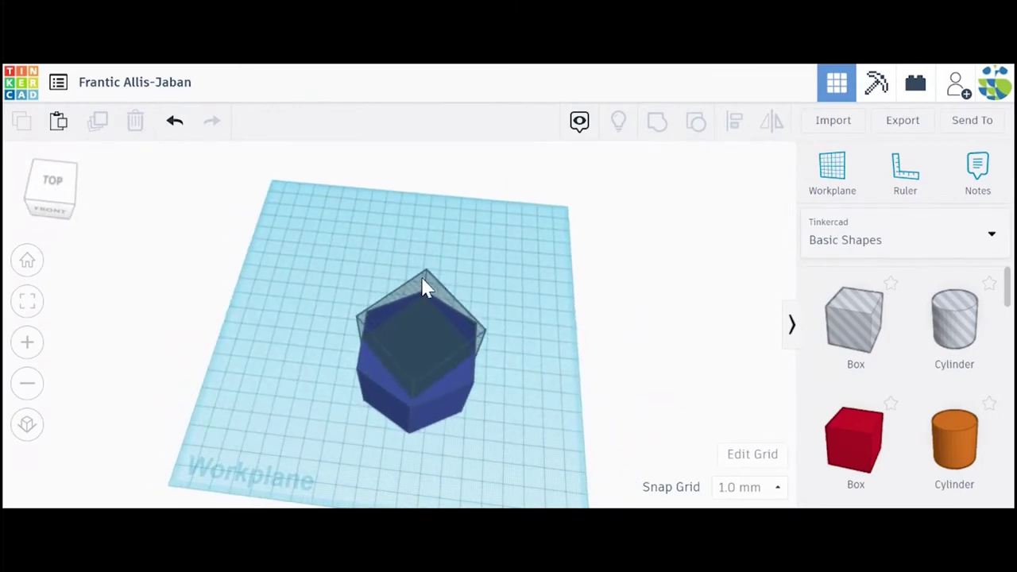
click(425, 288)
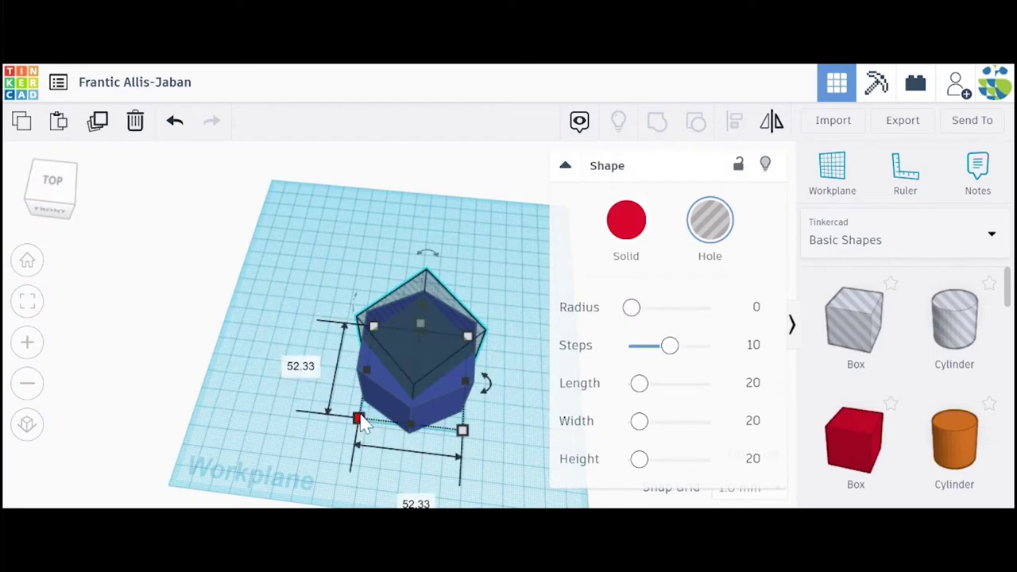
drag(363, 423, 389, 422)
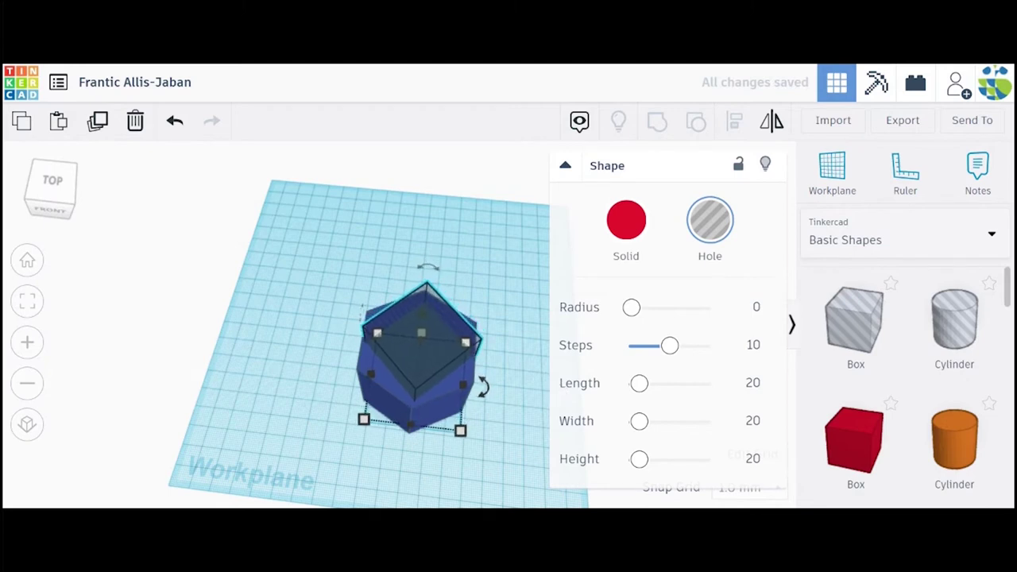
click(288, 413)
right_drag(289, 413, 391, 342)
click(393, 346)
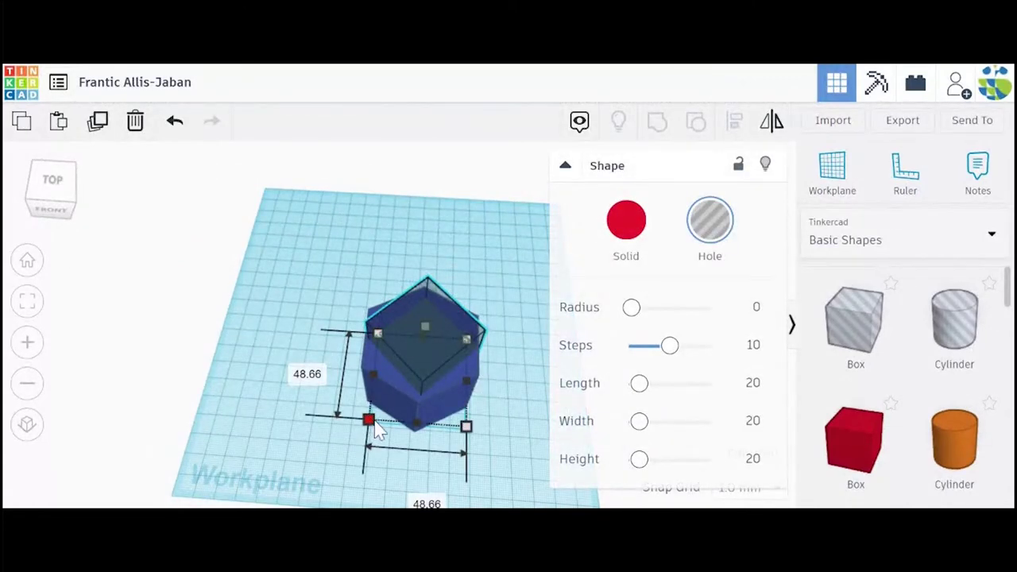
drag(375, 427, 380, 429)
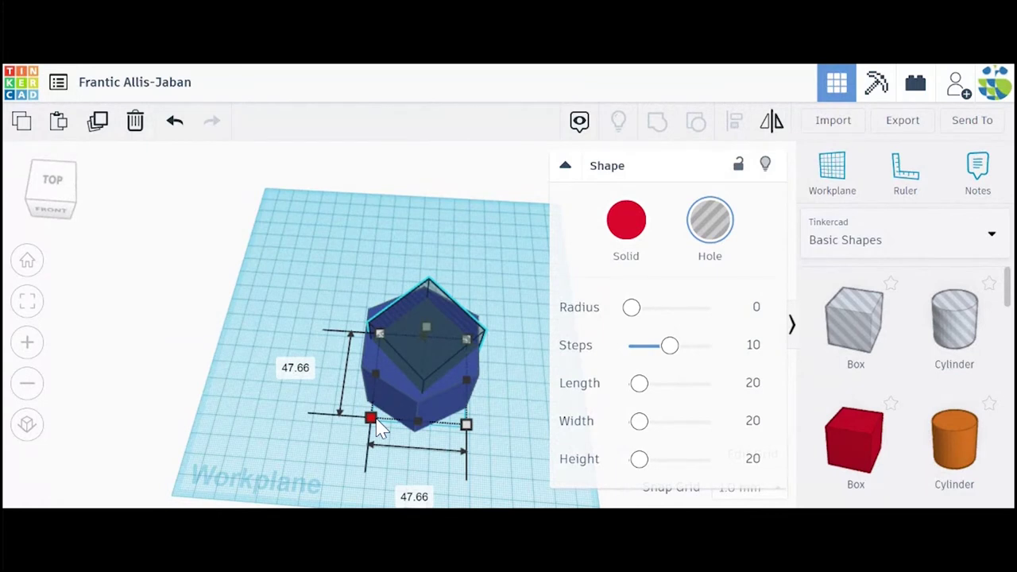
click(508, 434)
Nudge the box hole slightly left to bring it nearer the hexagonal prism's centre
click(426, 355)
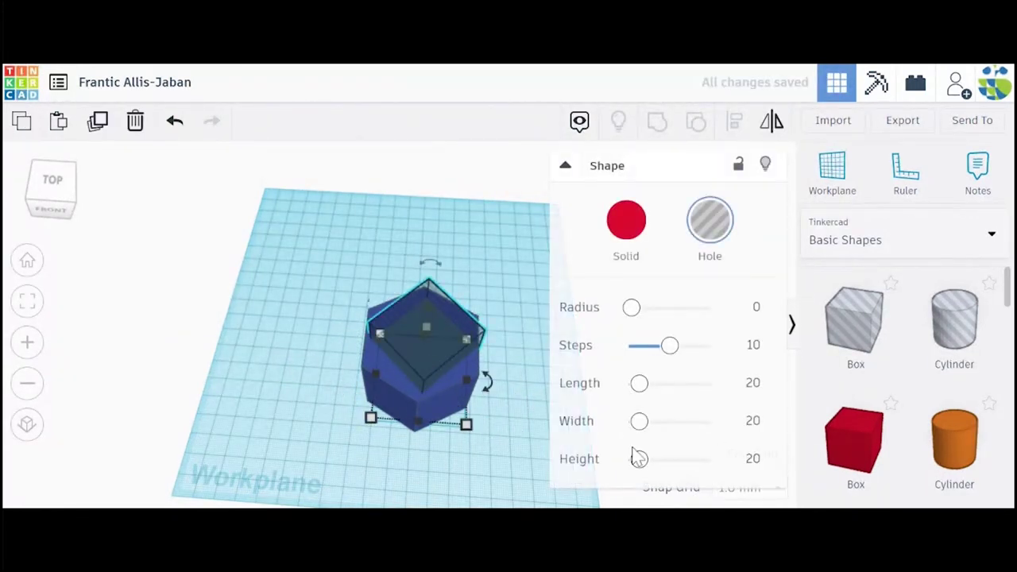
key(Left)
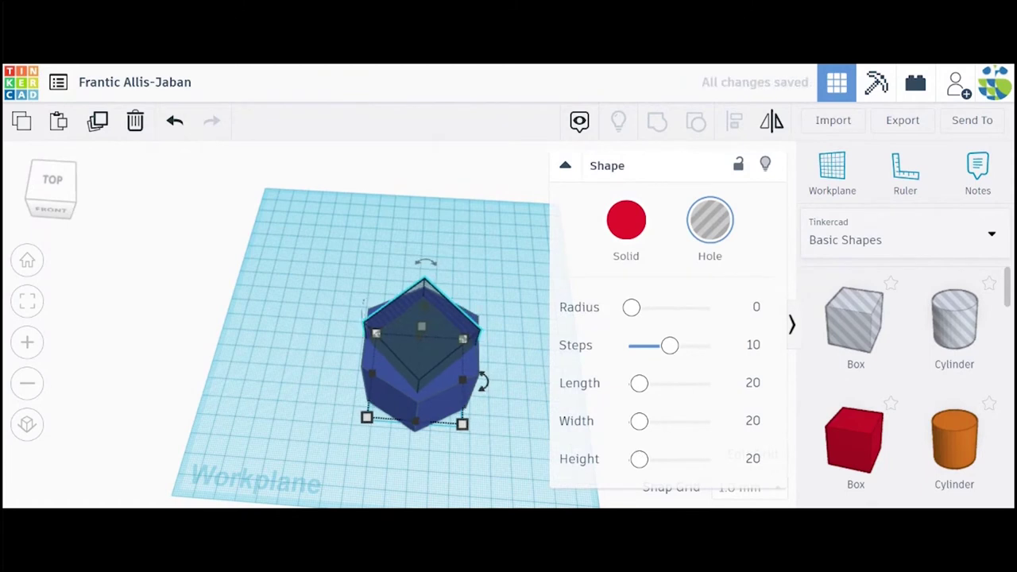
click(243, 409)
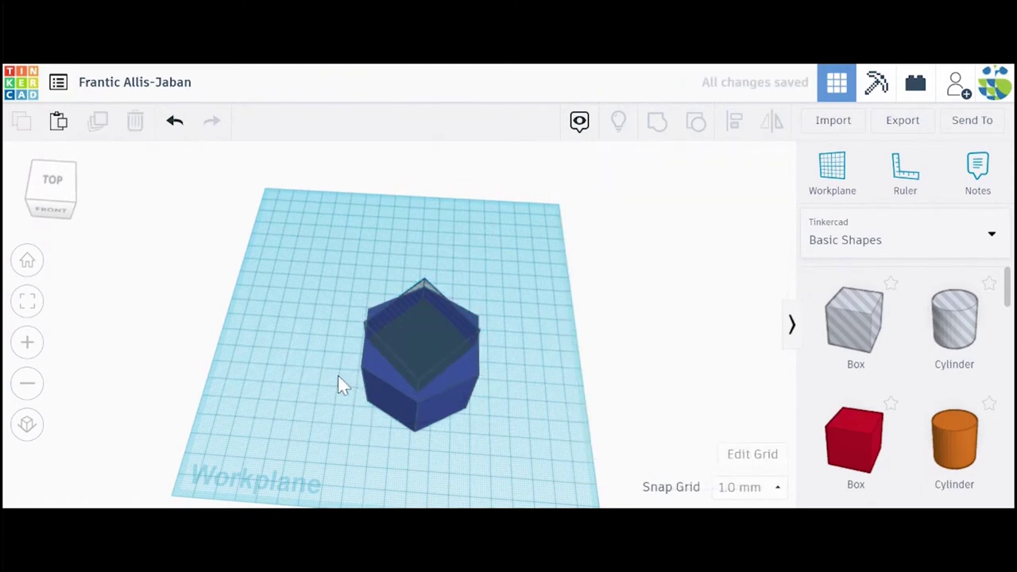
Centre the box hole and the hexagonal prism on each other along both horizontal axes with Align
drag(340, 254, 513, 450)
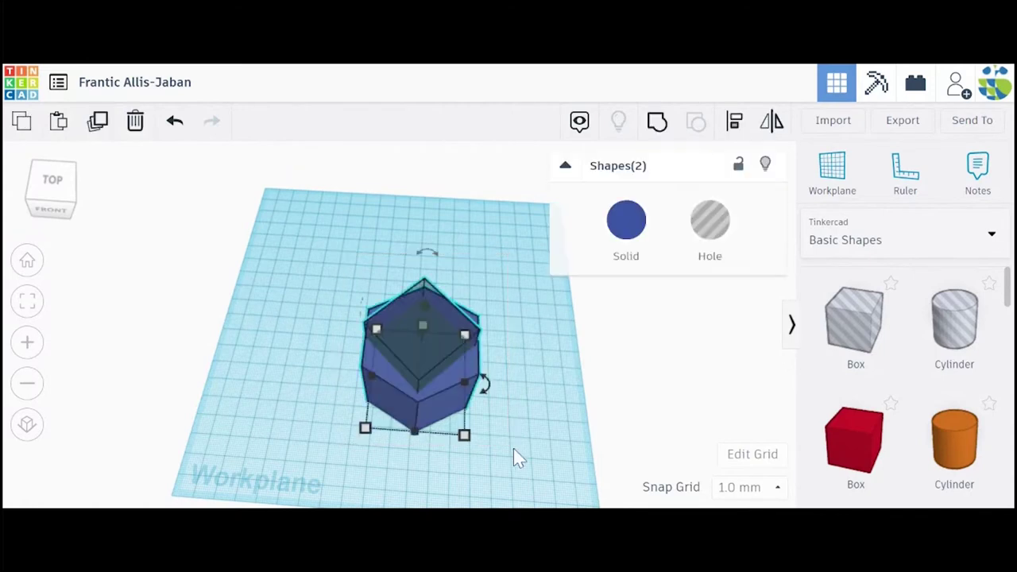
click(737, 131)
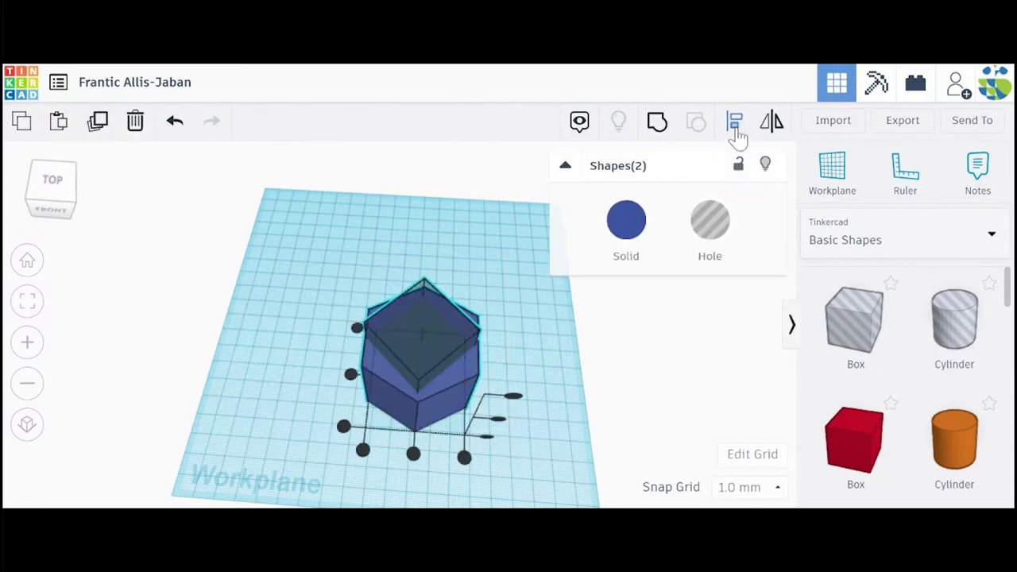
click(351, 374)
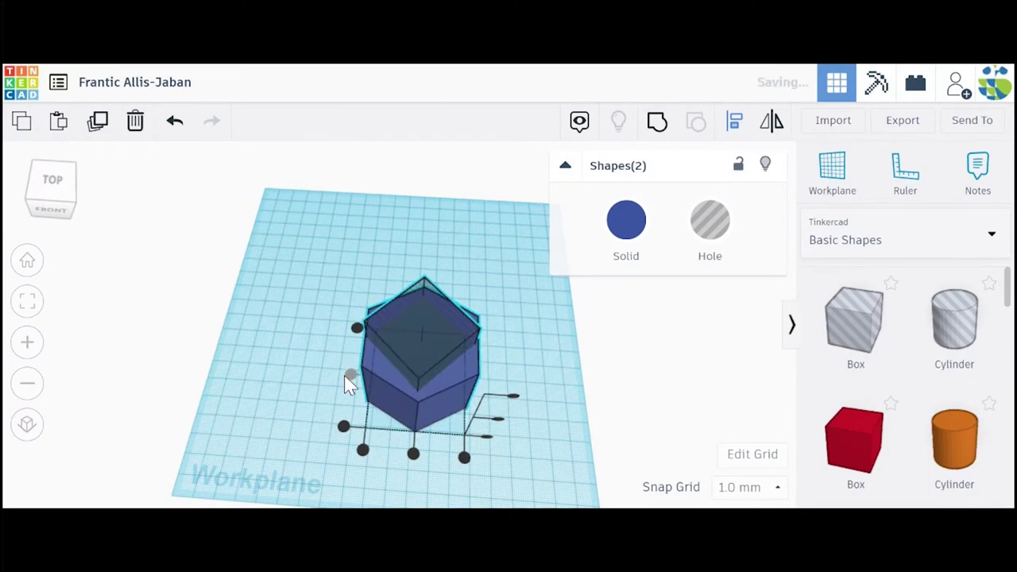
click(413, 456)
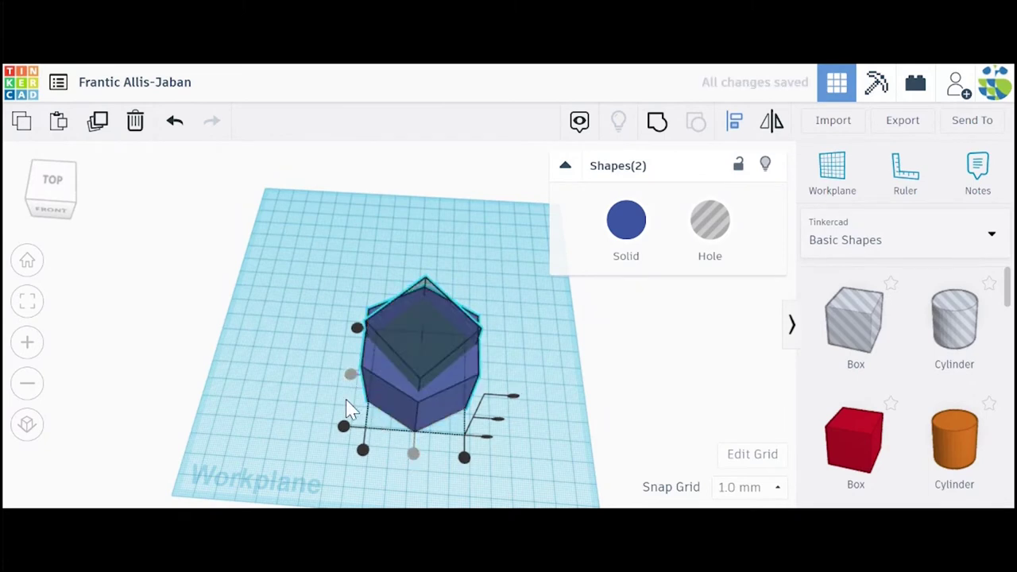
click(324, 387)
mouse_move(307, 362)
right_down()
mouse_move(294, 370)
mouse_move(408, 402)
mouse_move(321, 383)
mouse_move(250, 401)
mouse_move(233, 395)
mouse_move(214, 349)
mouse_move(309, 376)
mouse_move(293, 381)
mouse_move(297, 361)
right_up()
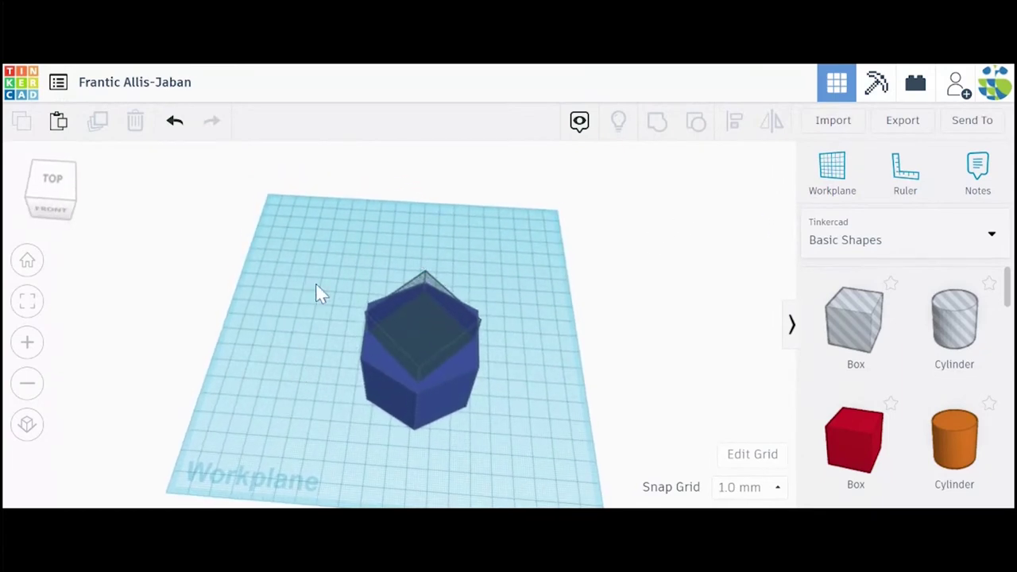
Check with Align that the box hole and hexagonal prism are centred along both horizontal axes
drag(315, 283, 531, 458)
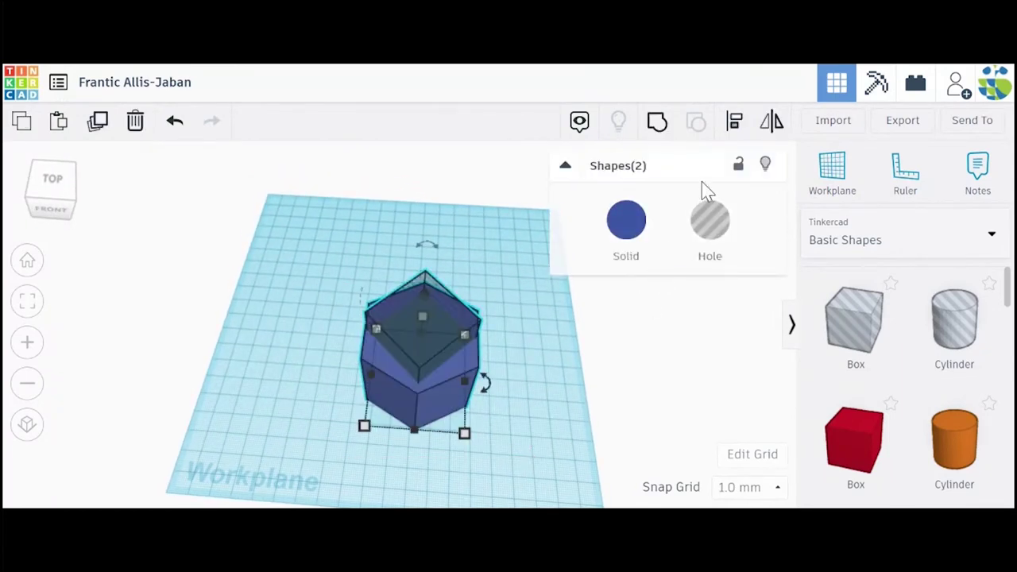
click(732, 127)
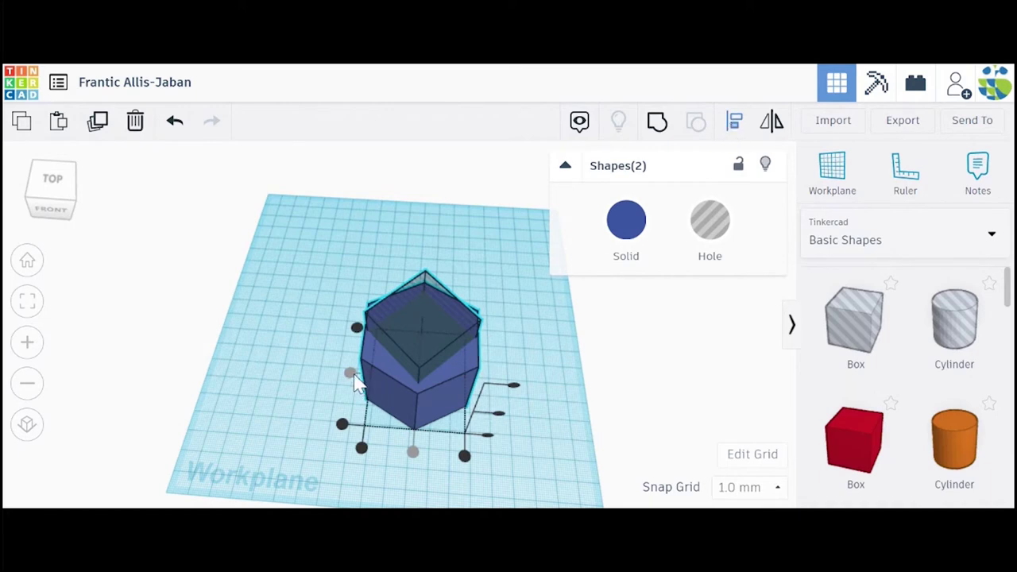
click(412, 448)
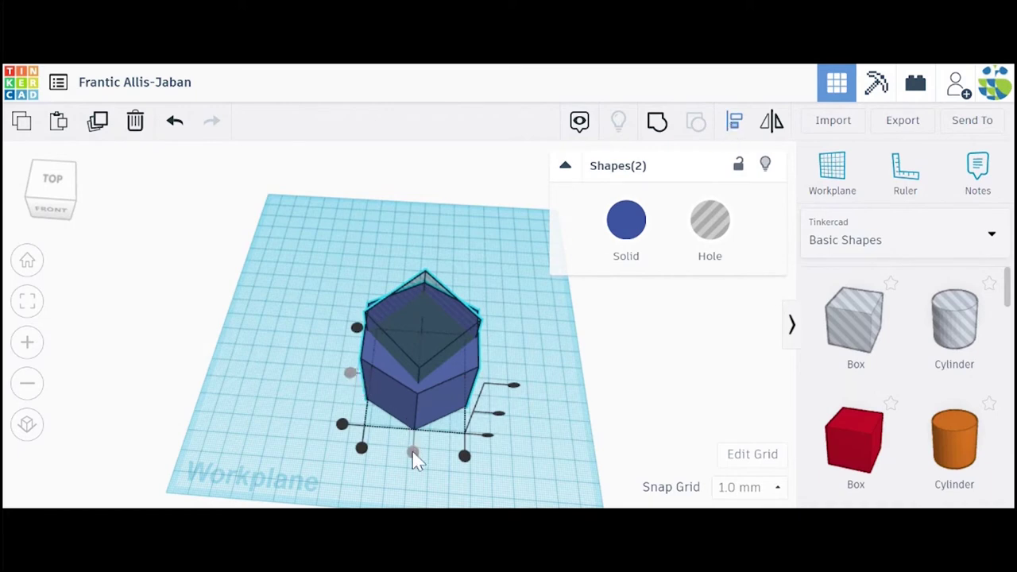
click(357, 383)
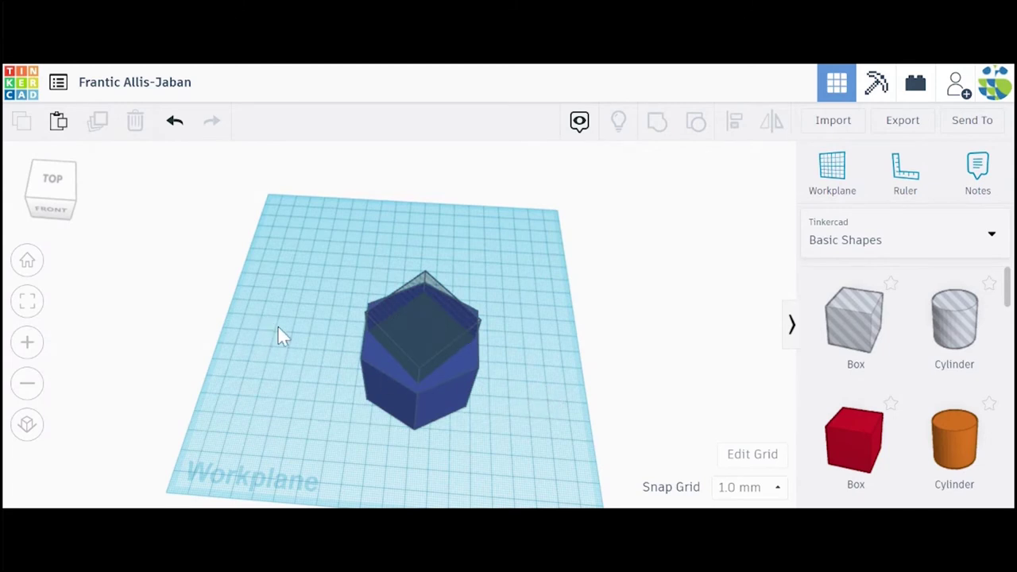
Group the hexagonal prism with the box hole to cut out its interior
right_drag(377, 359, 458, 391)
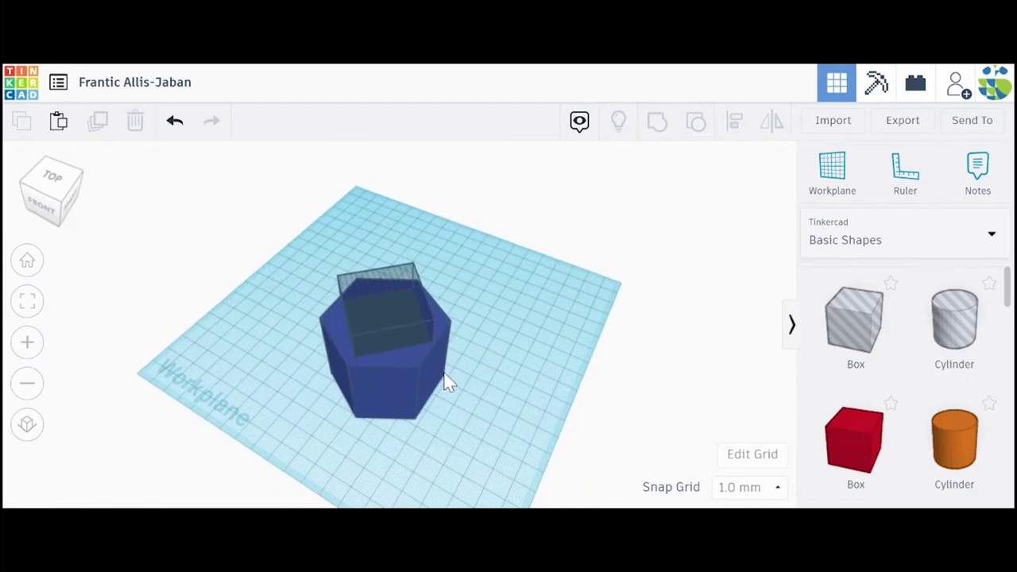
right_drag(446, 376, 412, 378)
click(411, 378)
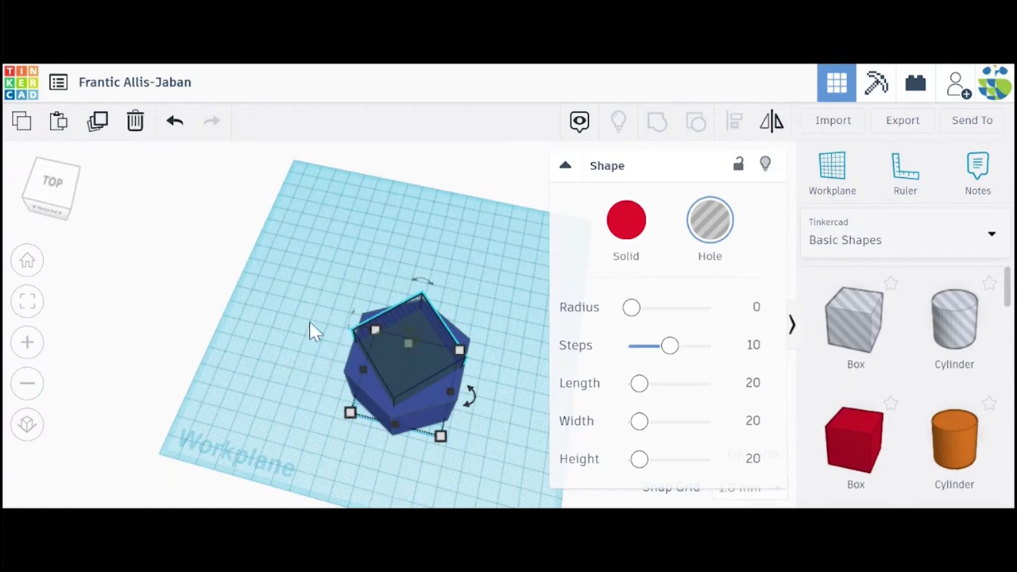
click(373, 280)
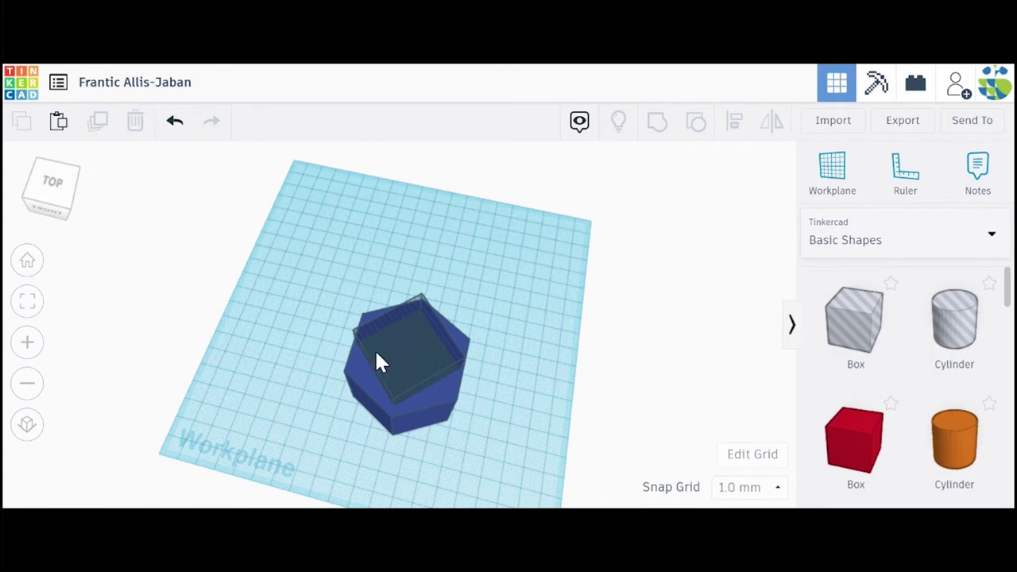
drag(327, 261, 510, 463)
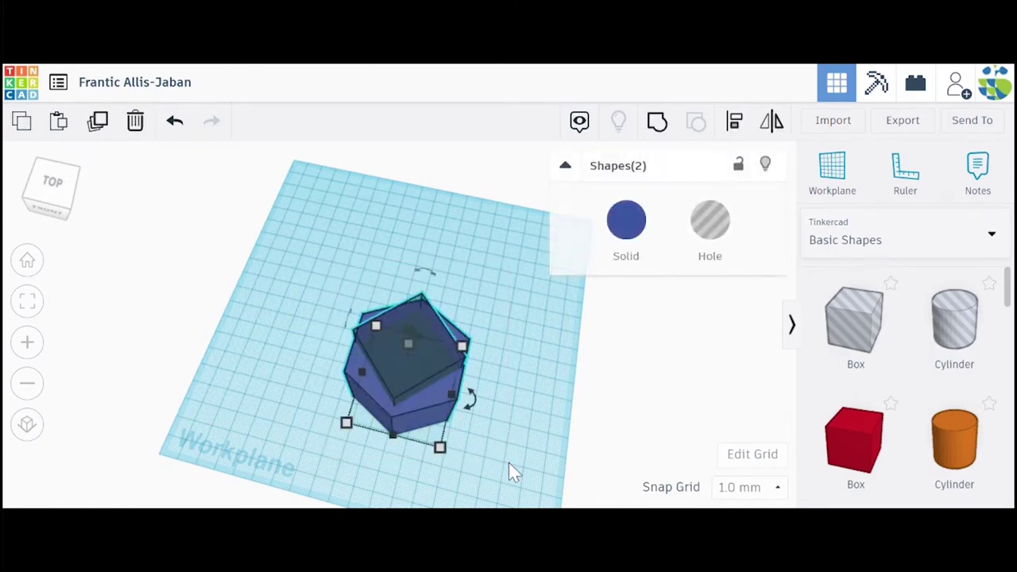
click(658, 121)
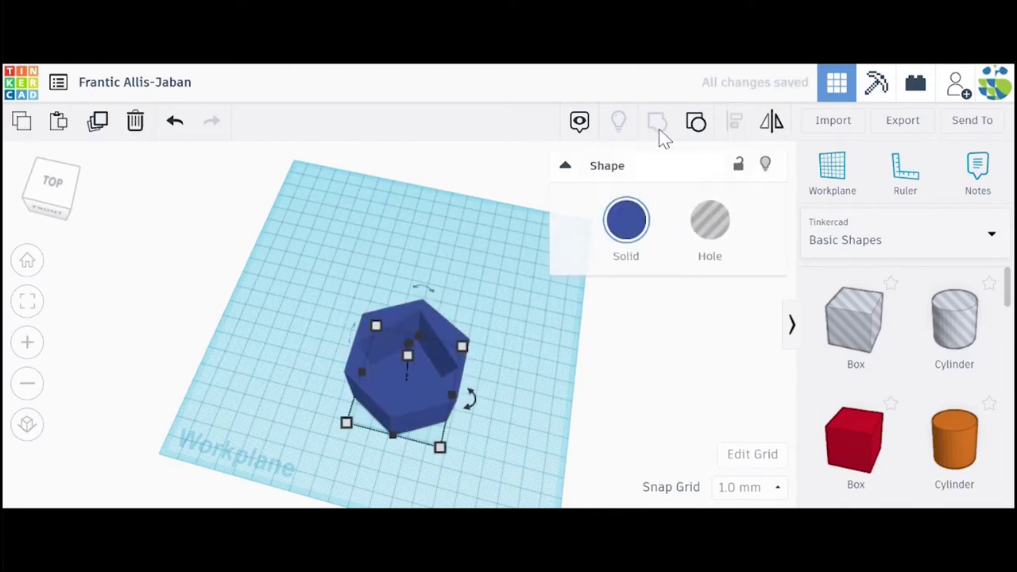
click(518, 375)
Move the hollow hexagonal prism slightly toward the back of the workplane and deselect it
right_drag(518, 376, 524, 354)
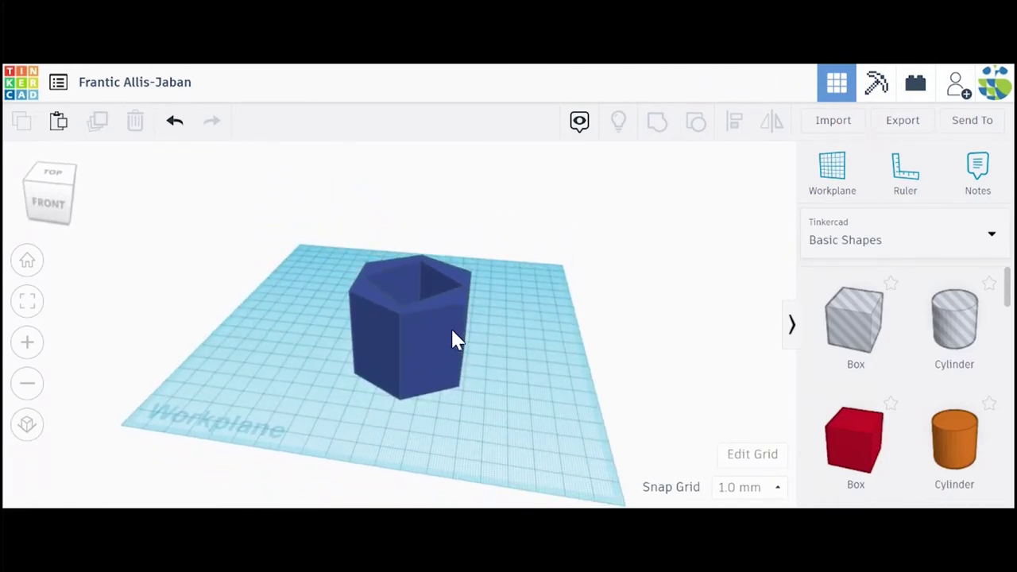
mouse_move(498, 331)
right_down()
mouse_move(551, 397)
mouse_move(570, 394)
mouse_move(490, 329)
right_up()
drag(465, 311, 458, 279)
click(501, 393)
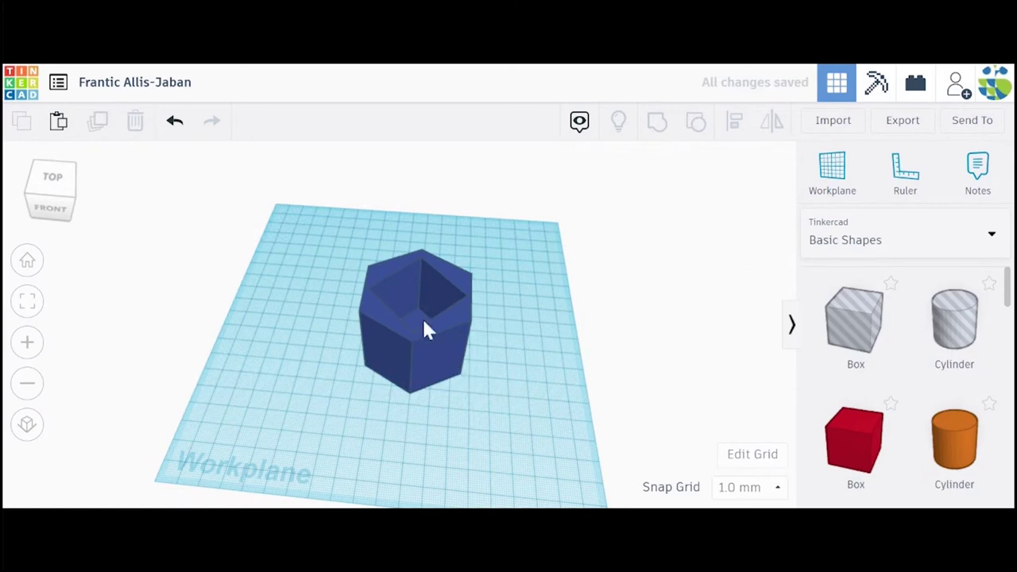
right_drag(341, 408, 346, 445)
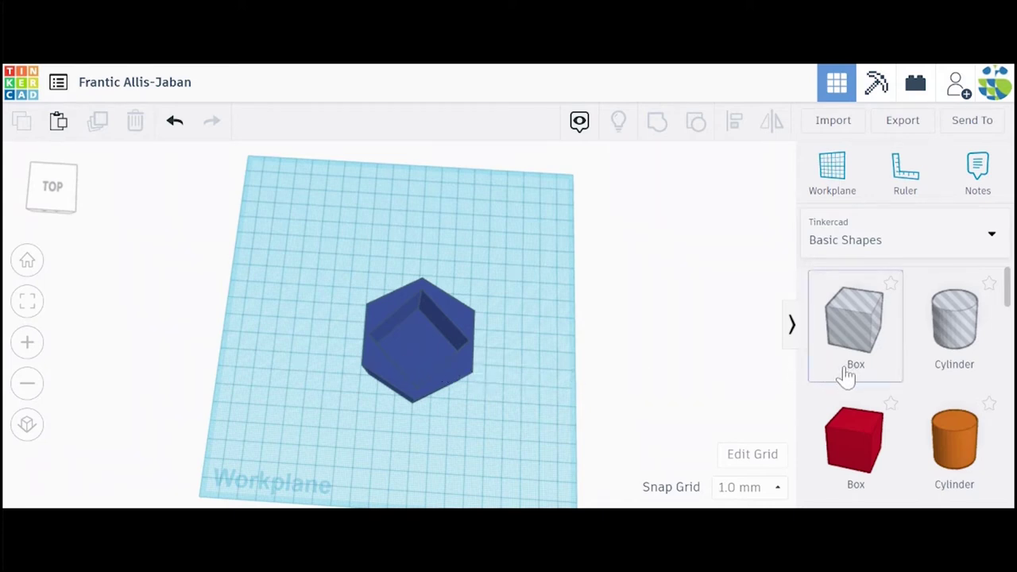
Add a cylinder hole to the workplane beside the hollow hexagonal prism on its right and leave it selected
scroll(866, 381, down, 2)
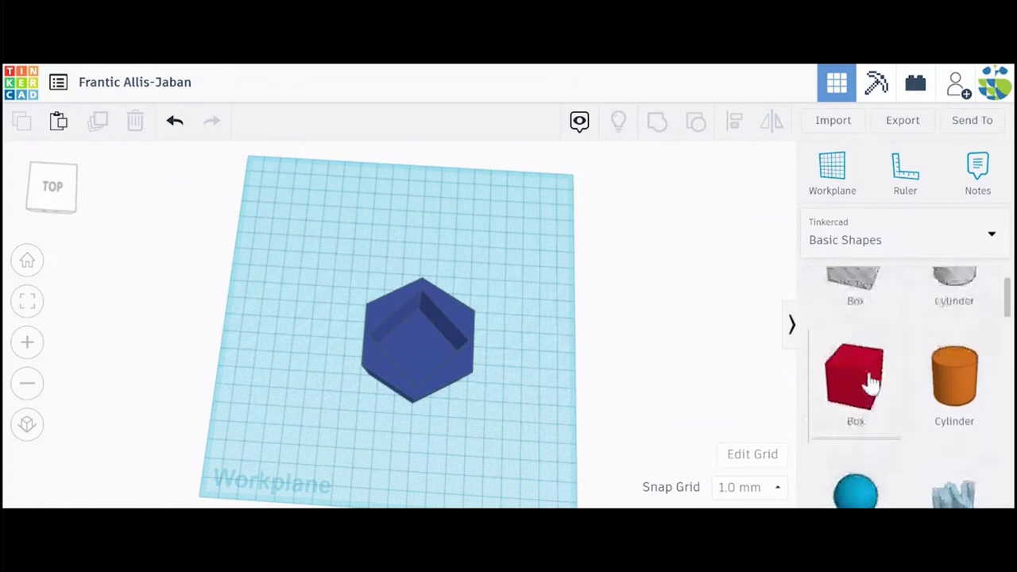
scroll(872, 383, up, 2)
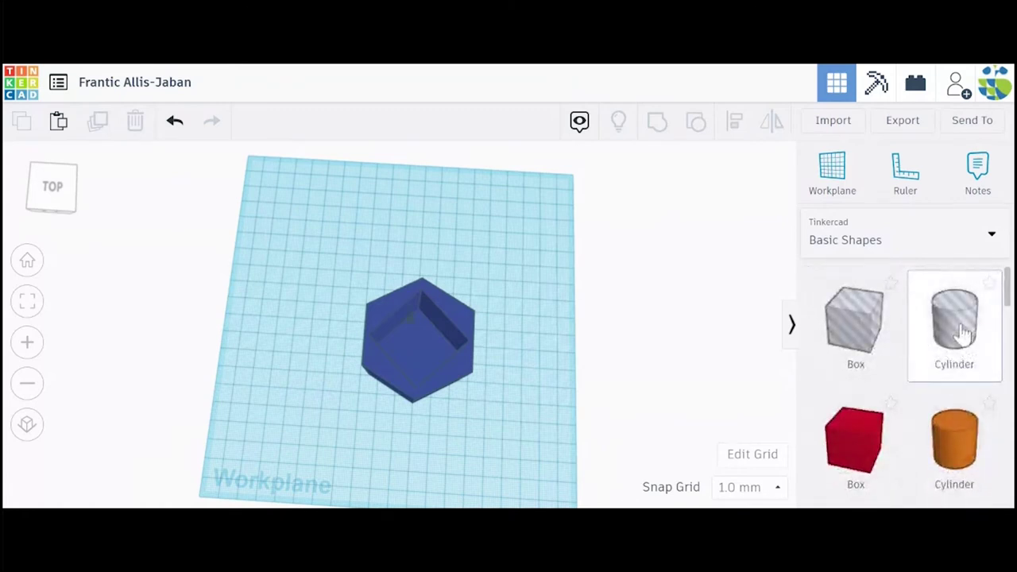
drag(962, 333, 522, 347)
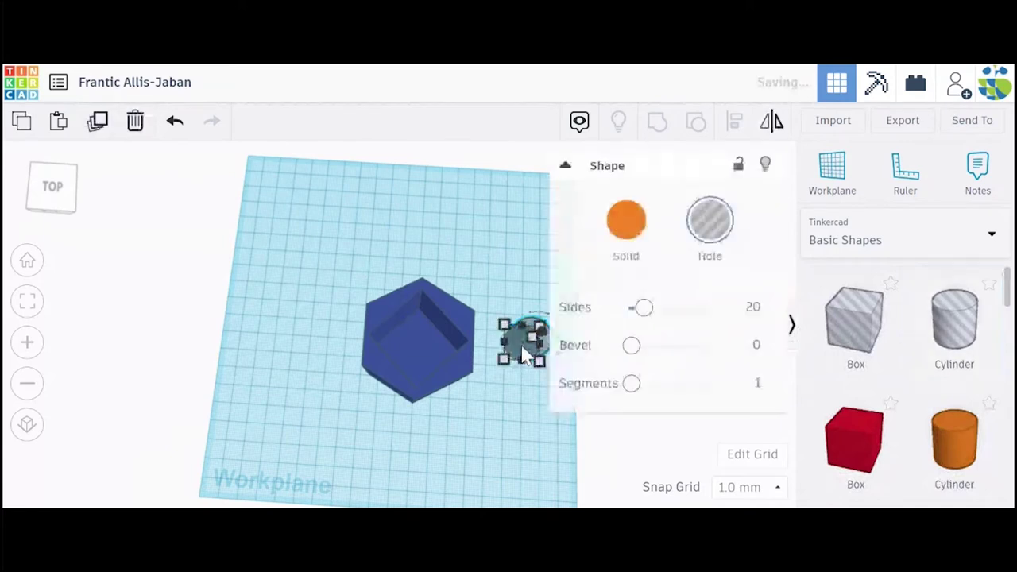
click(473, 433)
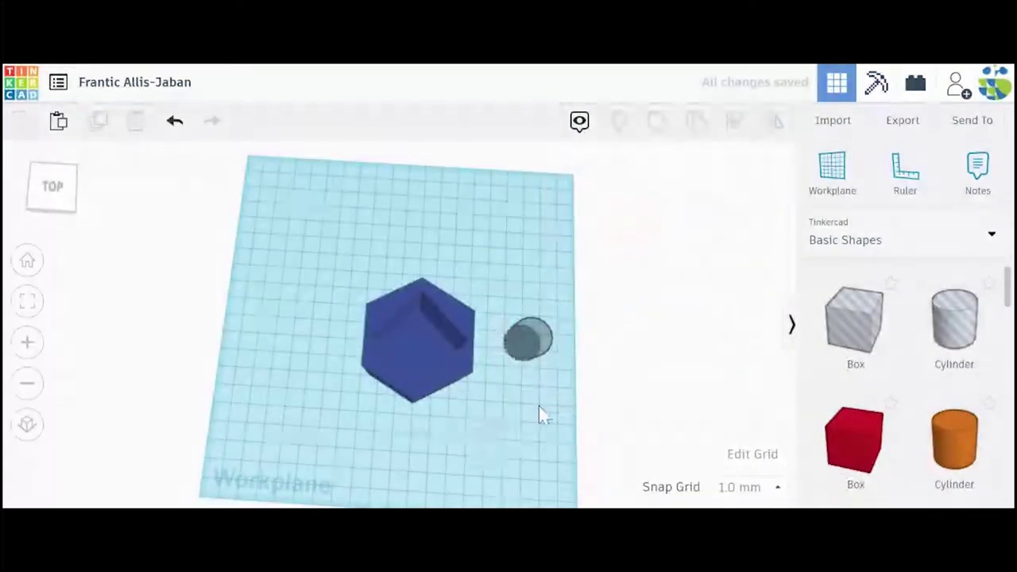
right_drag(539, 407, 534, 354)
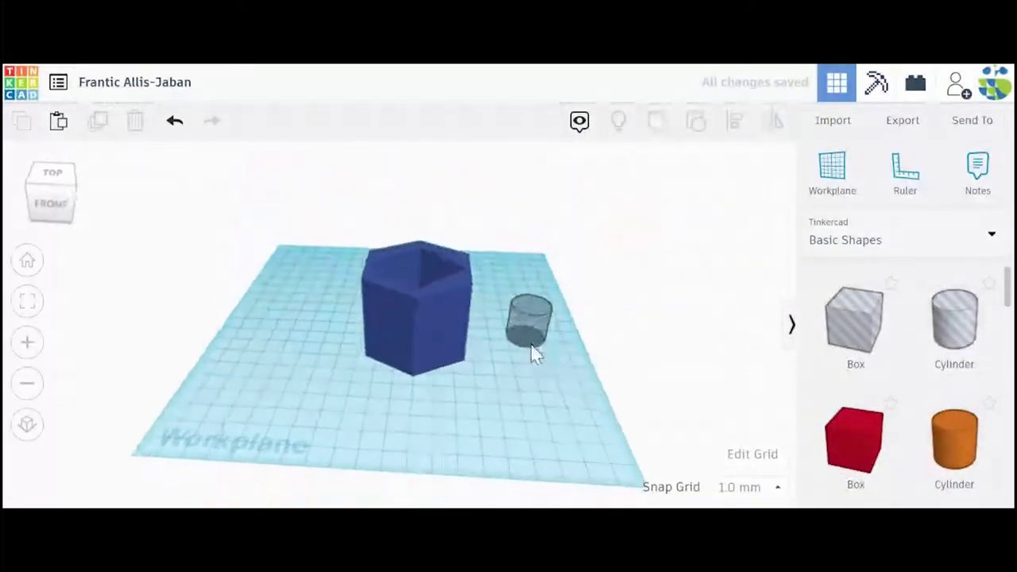
click(526, 340)
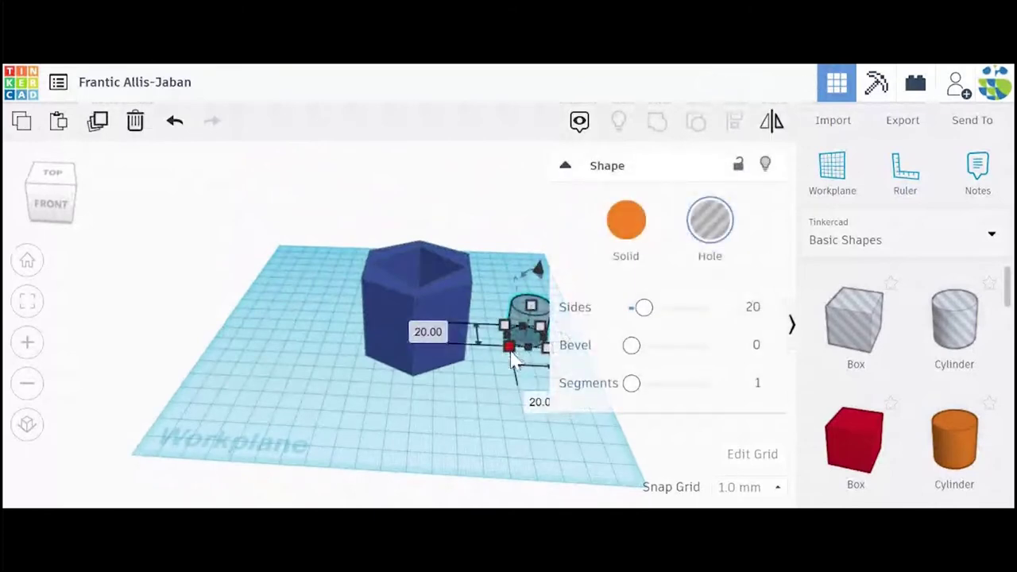
Set the cylinder hole's width and length to 4 mm each
click(428, 331)
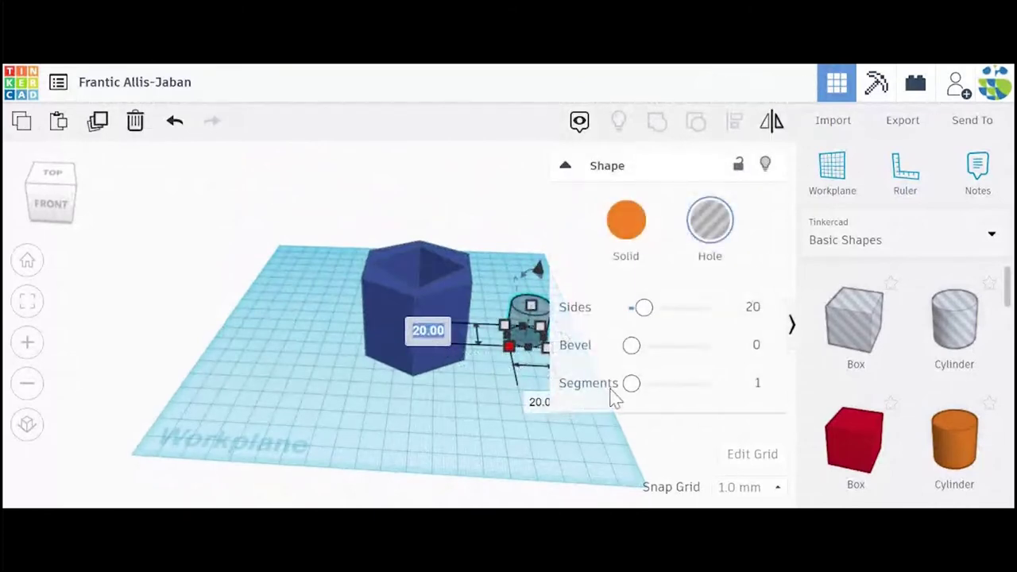
text(4)
key(Return)
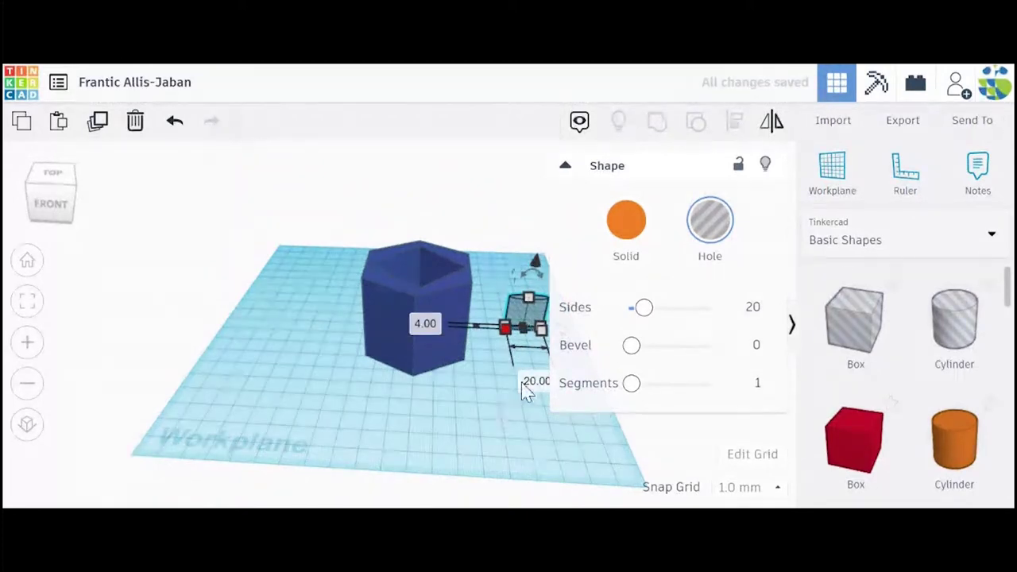
click(534, 383)
text(4)
key(Return)
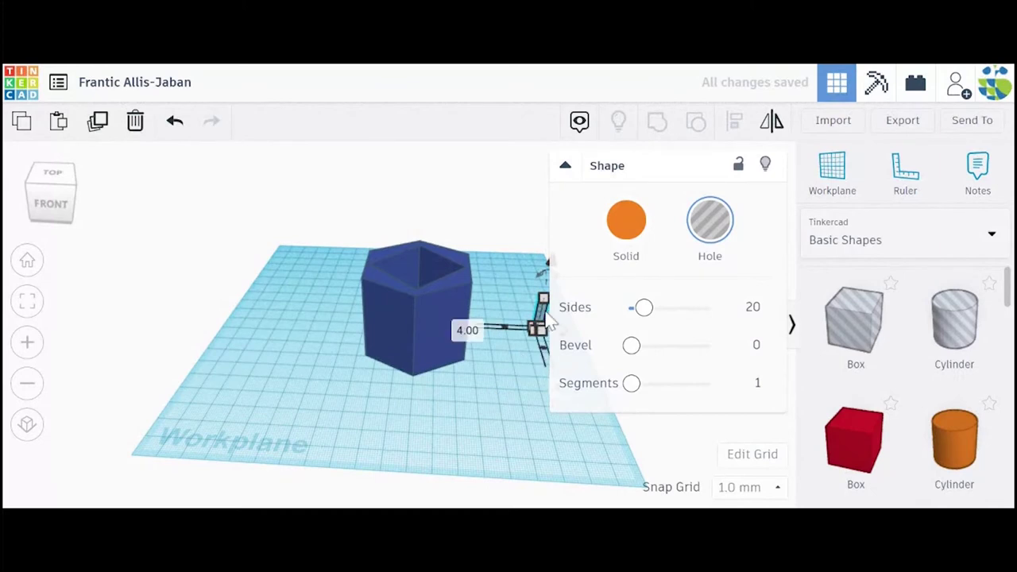
Stretch the cylinder hole upward to about the prism's height and move it inside the hollow hexagonal prism
drag(548, 318, 525, 248)
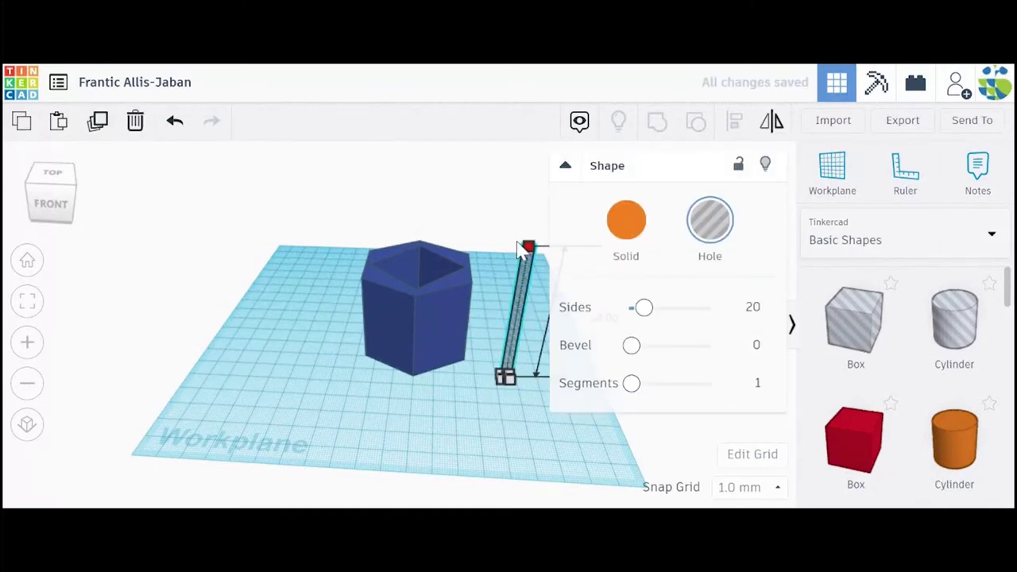
click(447, 389)
right_drag(453, 390, 477, 408)
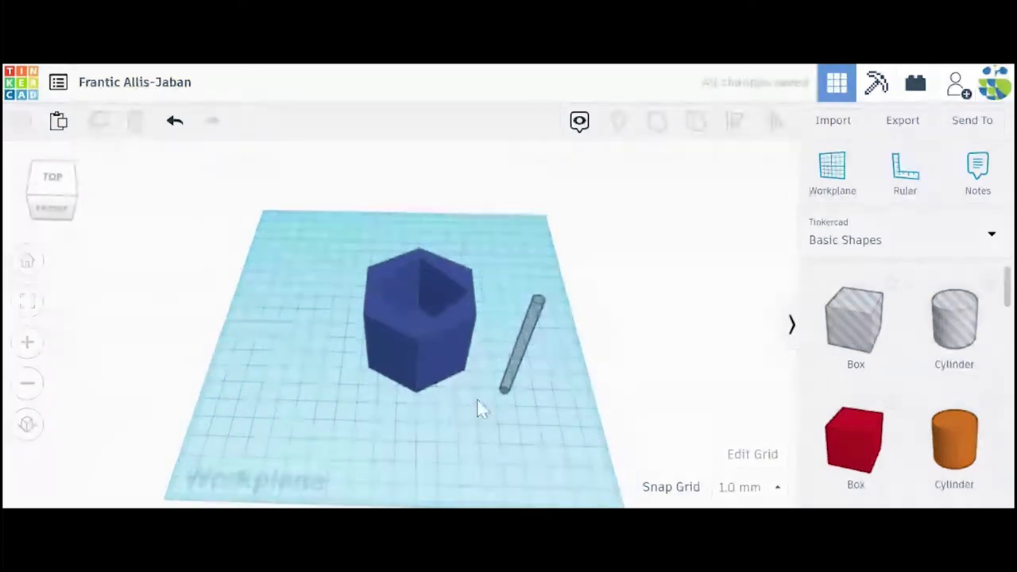
drag(522, 353, 420, 295)
right_drag(318, 381, 318, 411)
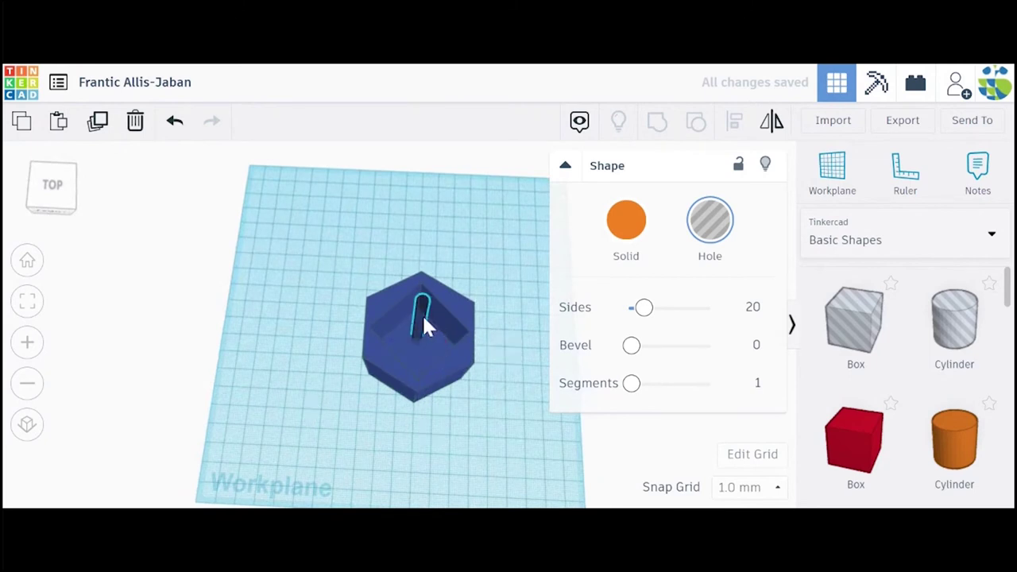
click(341, 300)
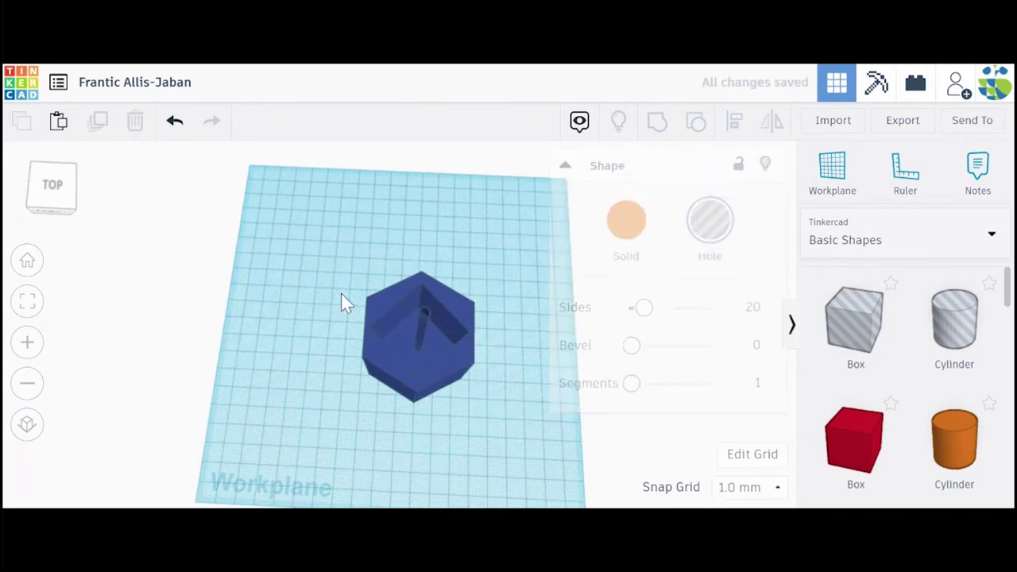
Align the cylinder hole with the centre of the hollow hexagonal prism along both horizontal axes
drag(324, 242, 518, 435)
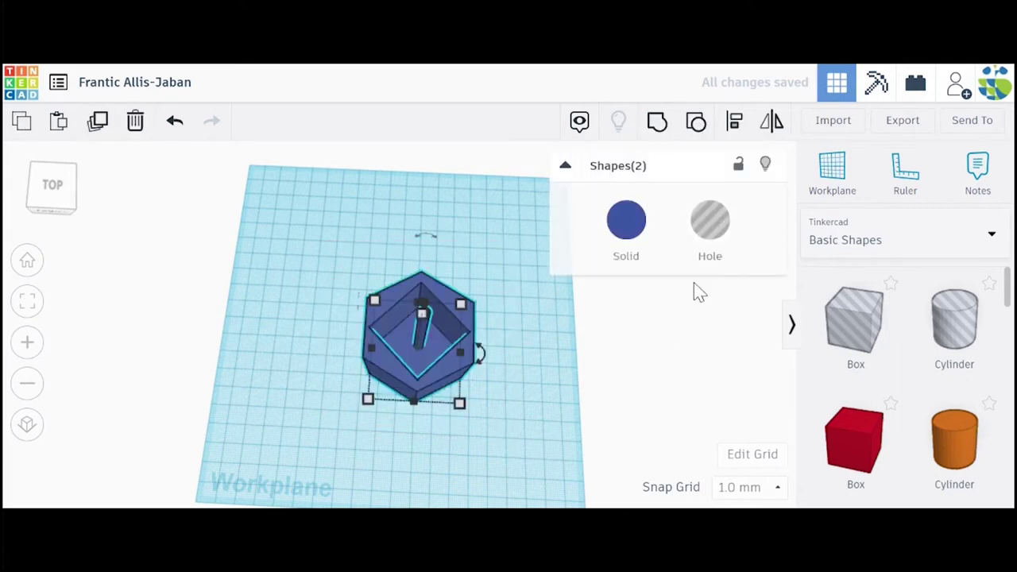
click(734, 135)
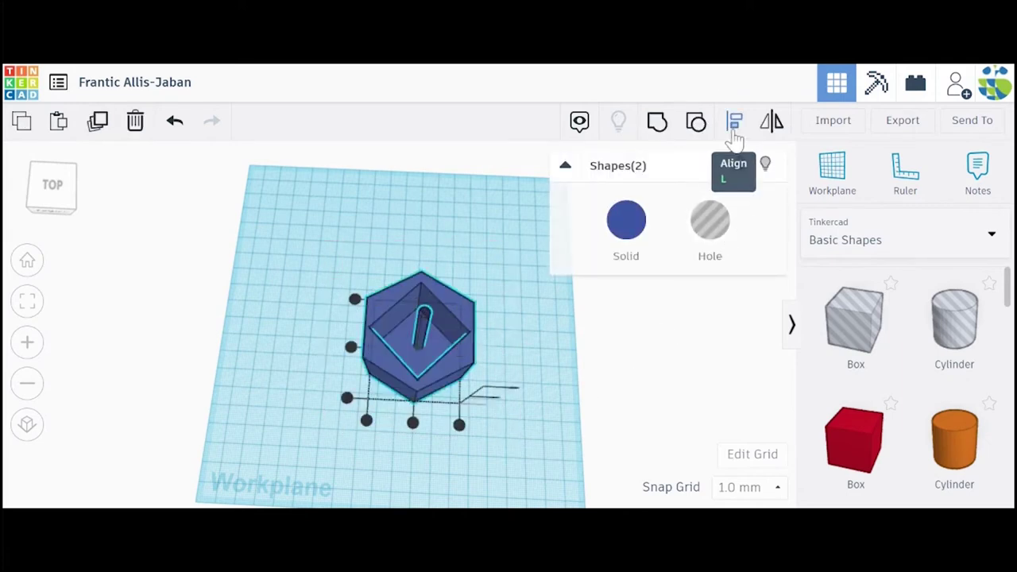
click(351, 348)
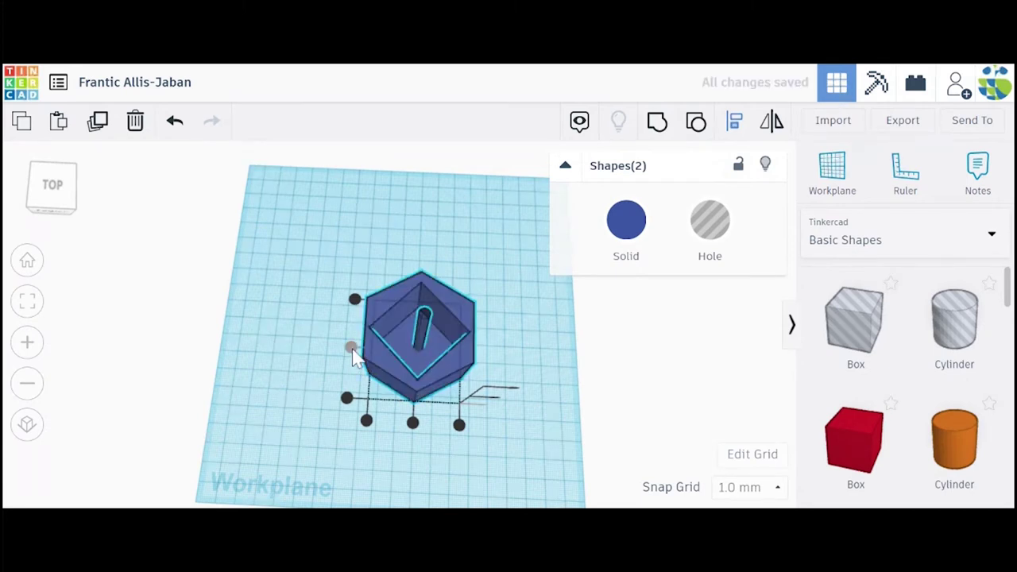
click(412, 423)
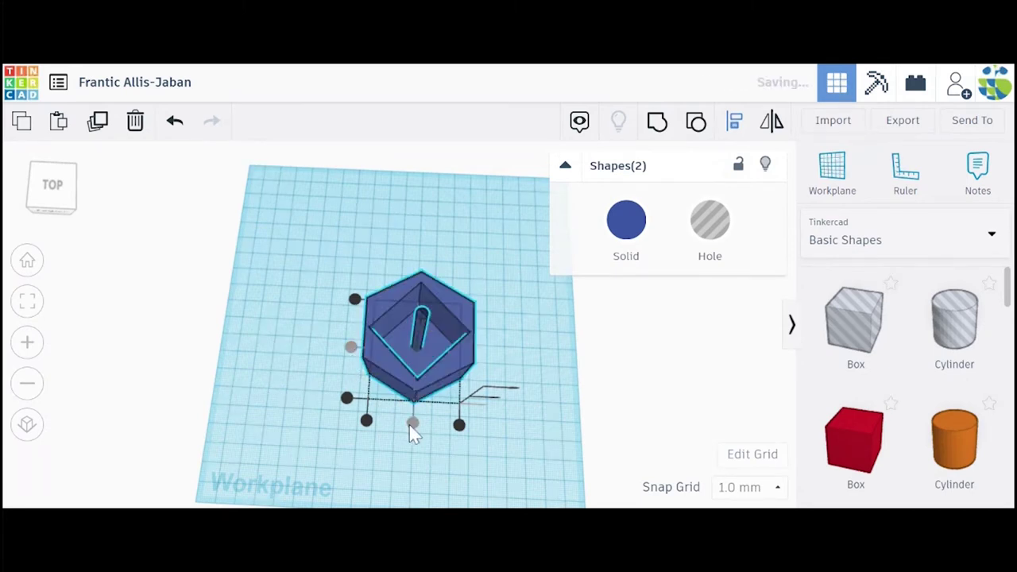
click(334, 268)
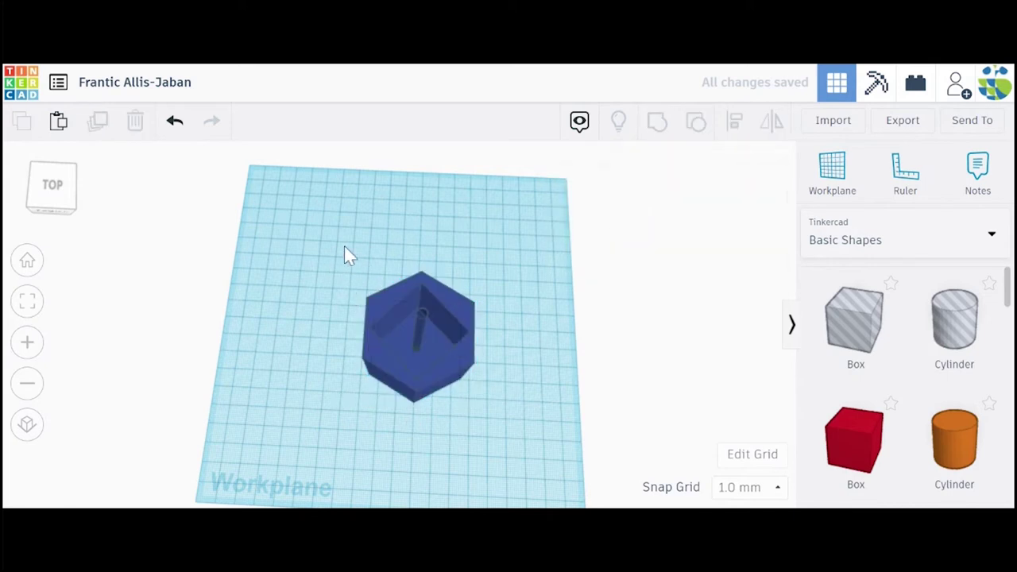
Group the thin cylinder hole with the hexagonal prism to cut a small hole through the container's floor
mouse_move(333, 268)
right_down()
mouse_move(313, 261)
mouse_move(313, 283)
mouse_move(323, 250)
mouse_move(317, 273)
mouse_move(334, 265)
right_up()
drag(331, 228, 507, 454)
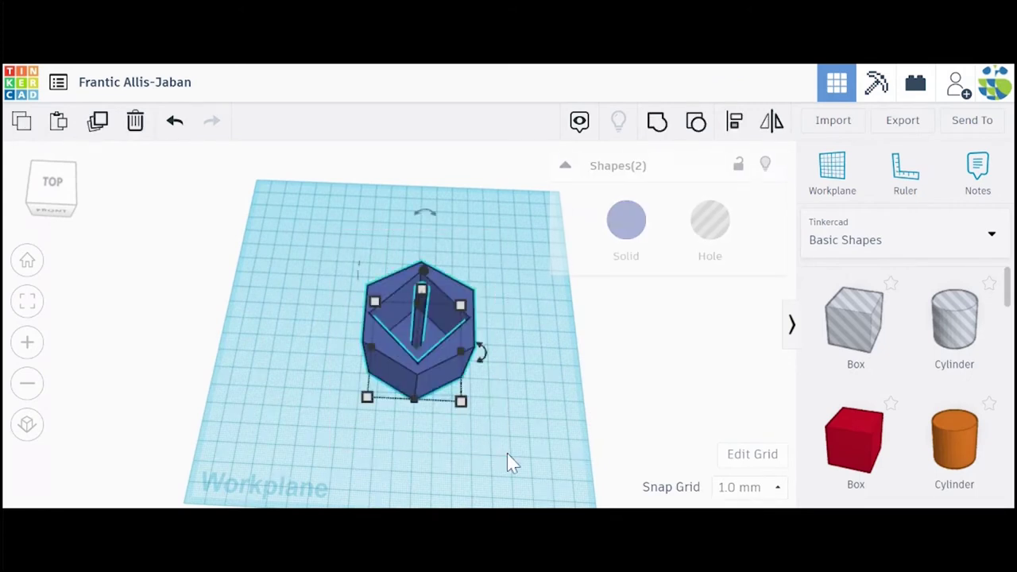
click(657, 128)
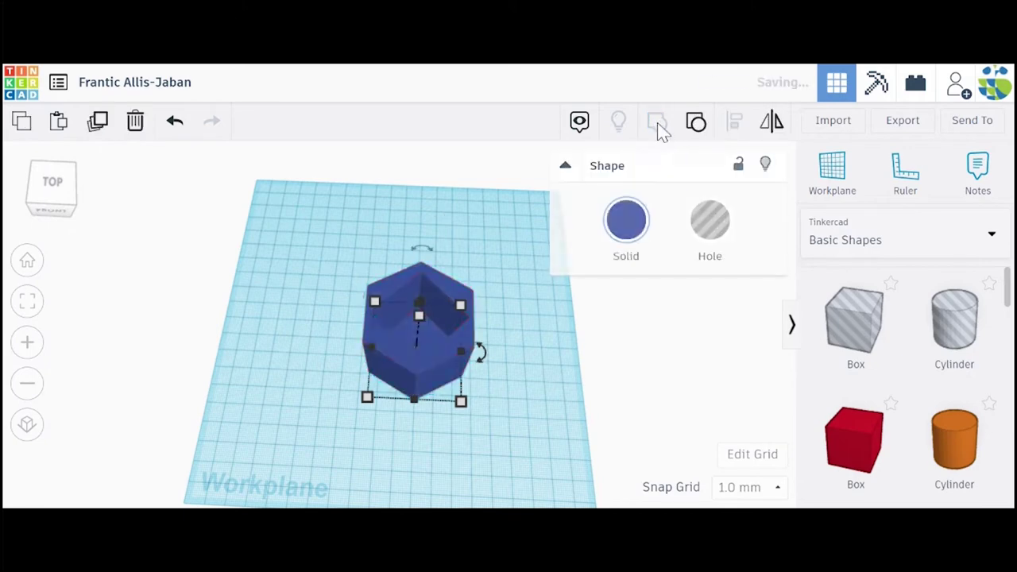
click(520, 371)
Examine the small hole in the container's floor and the hexagonal outer walls from several angles
right_drag(520, 371, 510, 405)
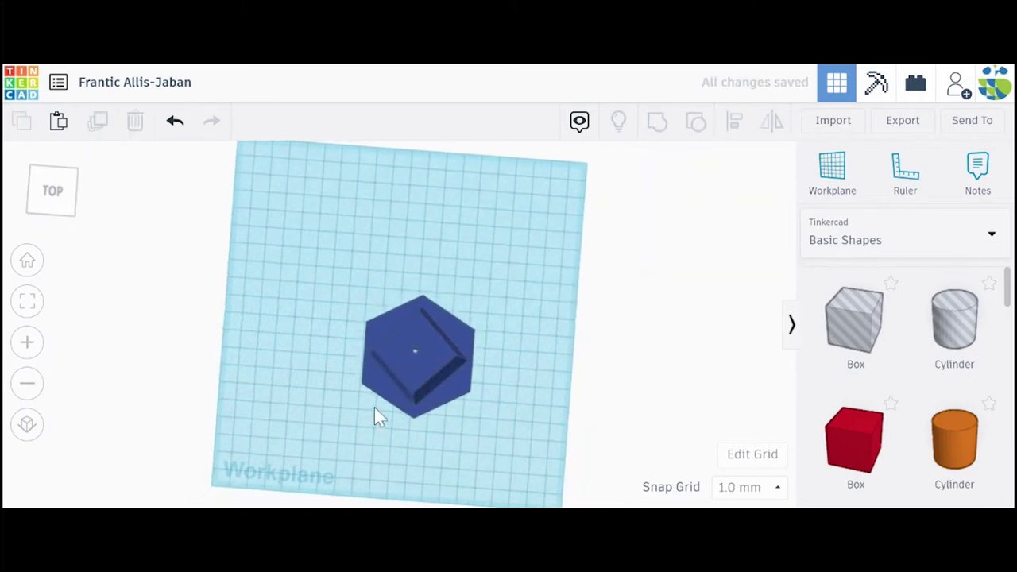
scroll(431, 404, up, 5)
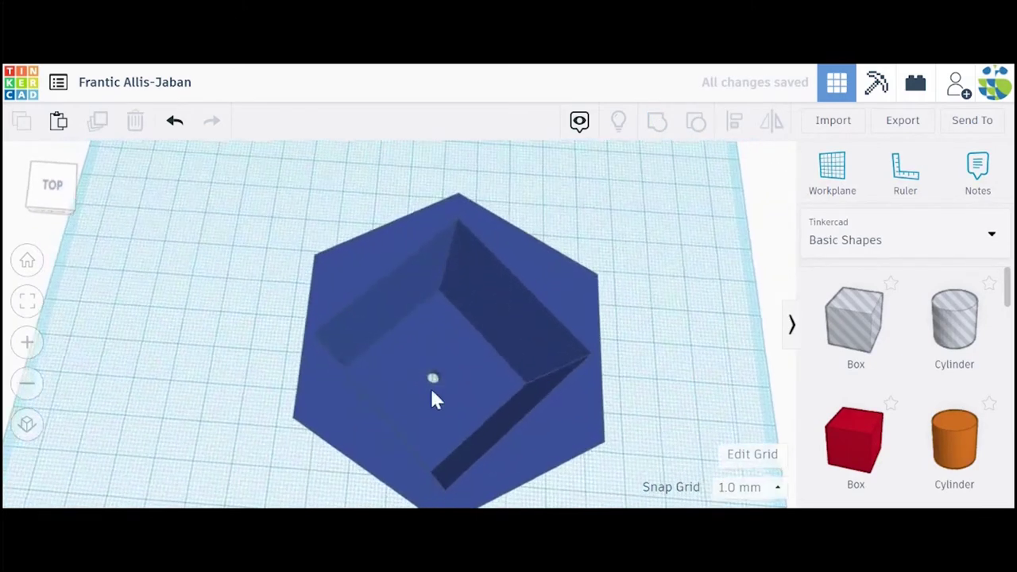
scroll(465, 426, up, 4)
scroll(467, 441, down, 5)
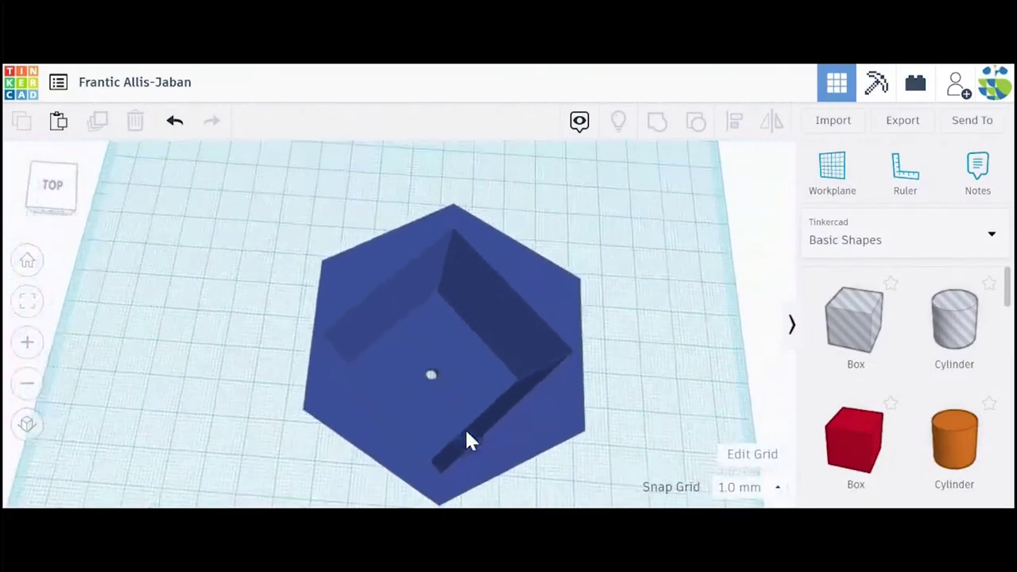
right_drag(528, 455, 561, 400)
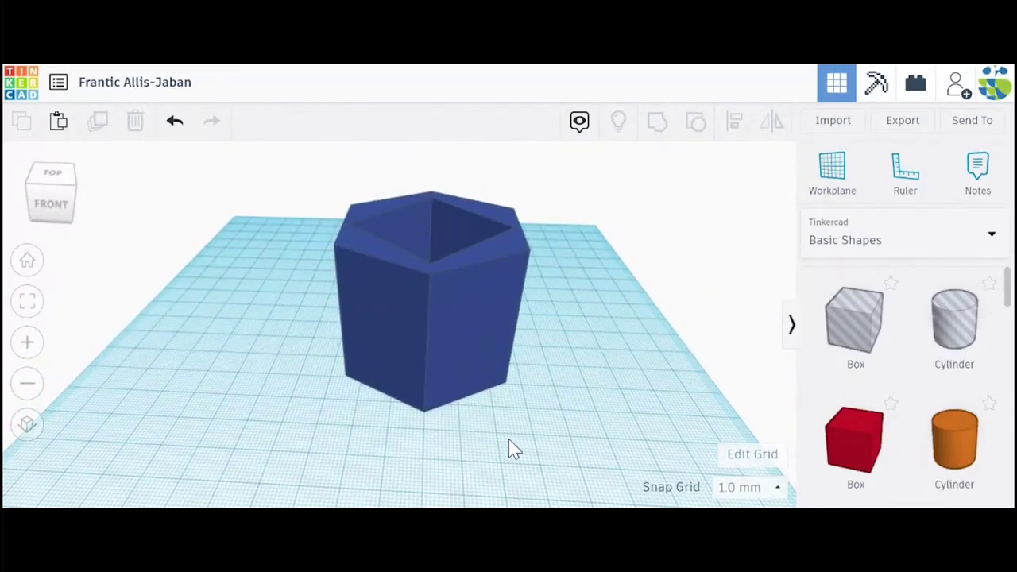
right_drag(513, 449, 443, 391)
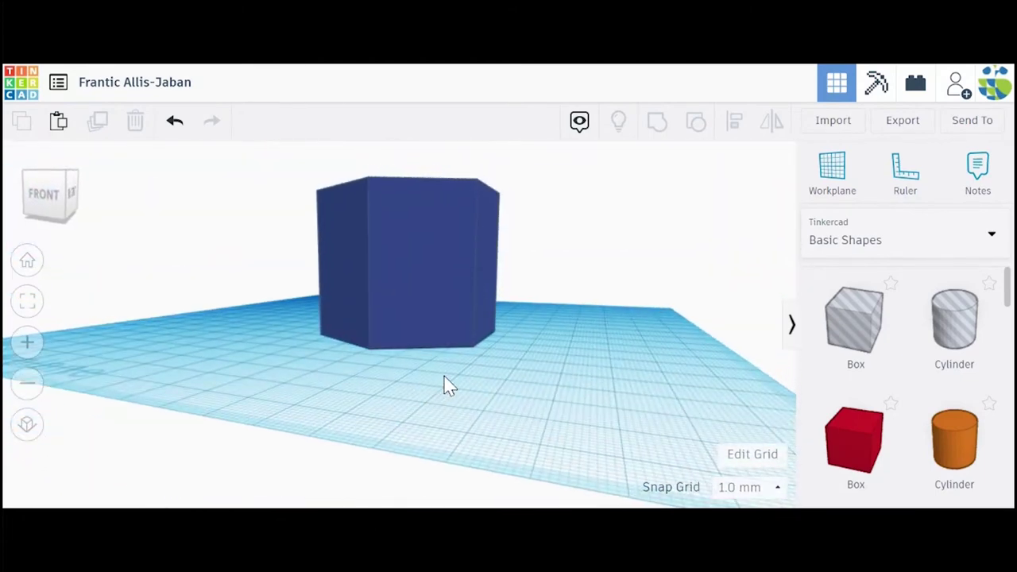
right_drag(492, 329, 421, 298)
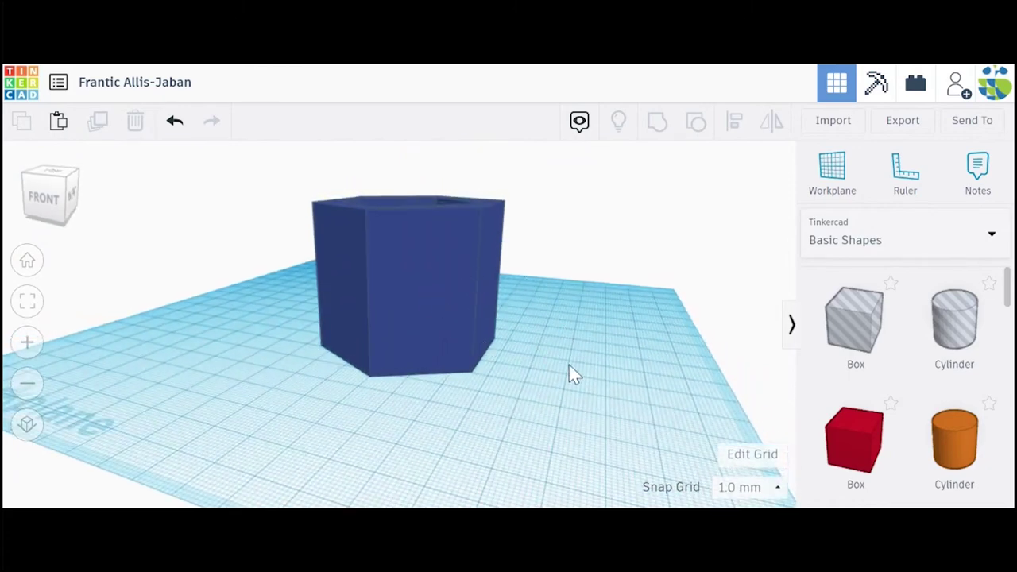
right_drag(572, 373, 591, 386)
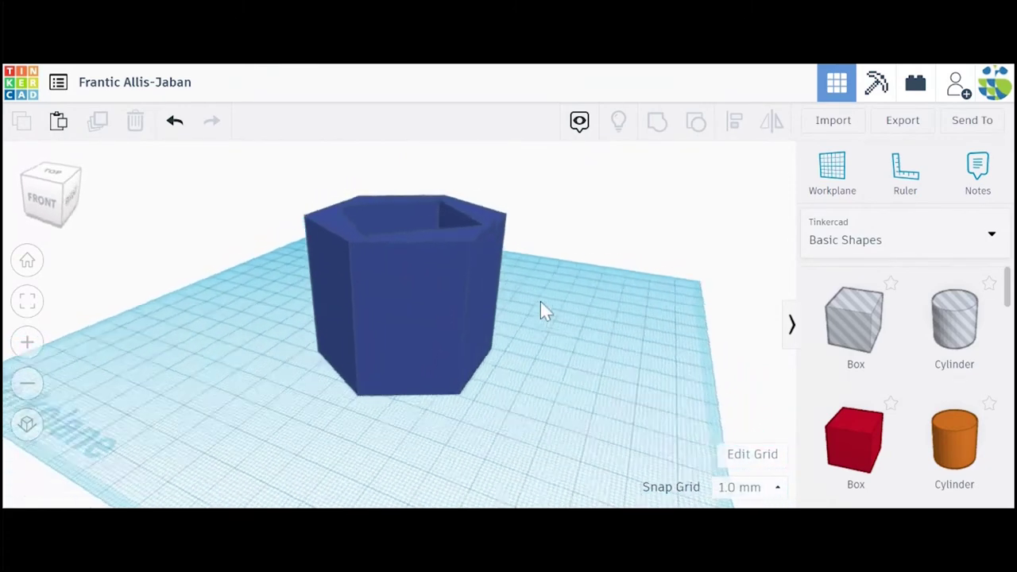
right_drag(540, 303, 426, 276)
right_drag(568, 332, 436, 293)
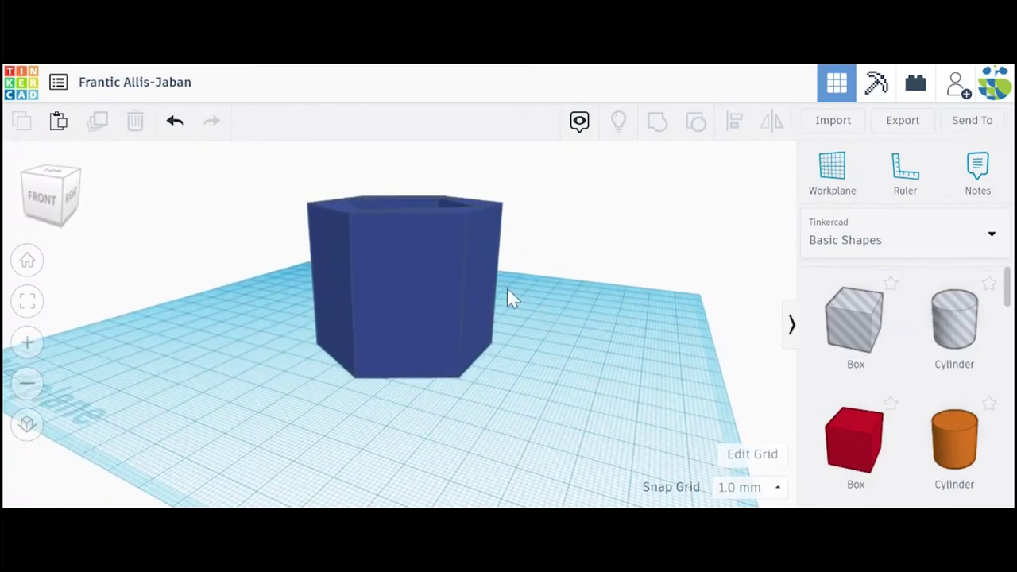
Add a Heart shape in front of the container and scale it down to about 17 by 16 mm
scroll(874, 404, down, 3)
scroll(889, 403, down, 5)
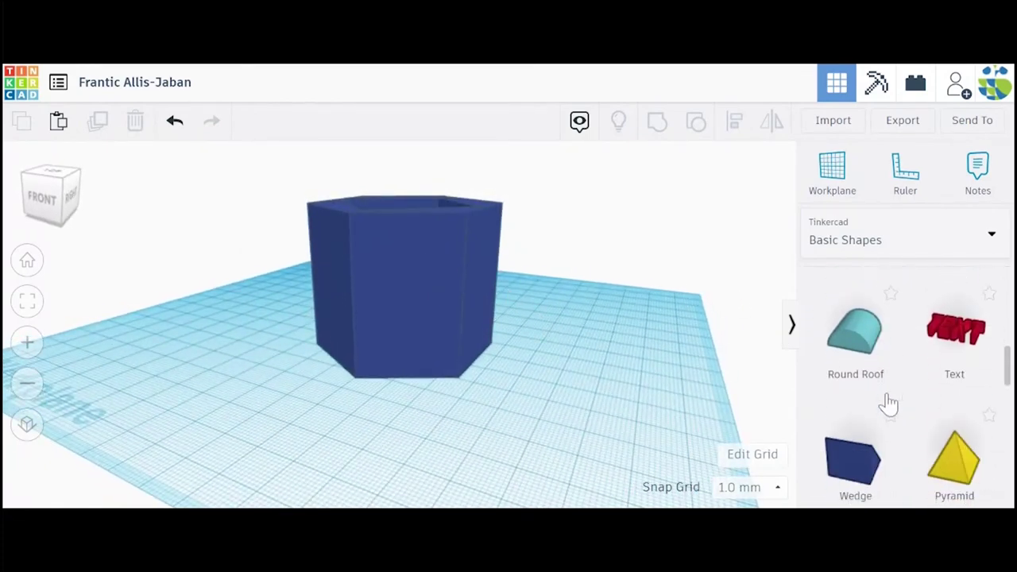
scroll(888, 403, up, 2)
scroll(889, 404, up, 2)
scroll(890, 404, down, 7)
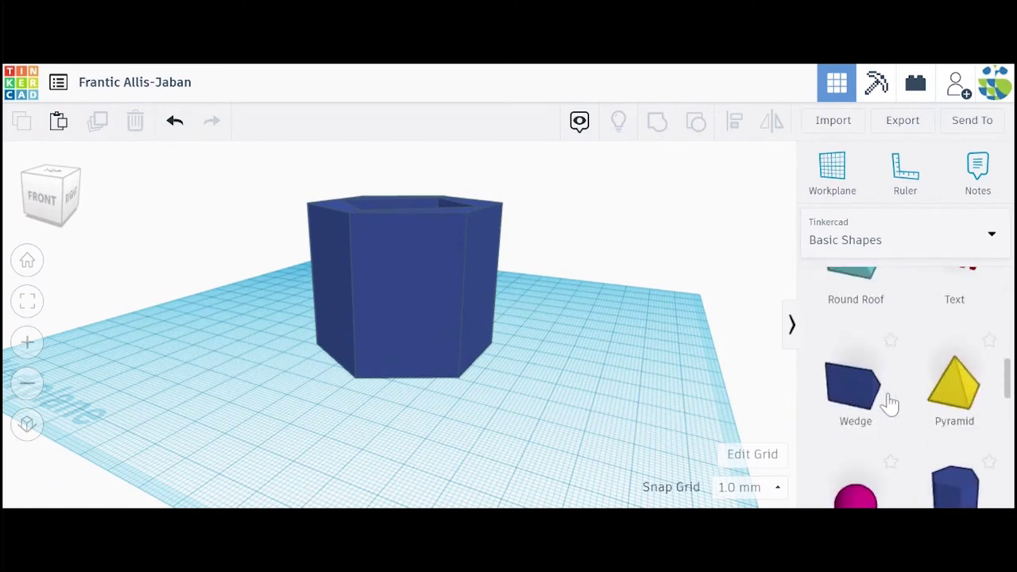
scroll(890, 404, down, 1)
scroll(888, 403, up, 2)
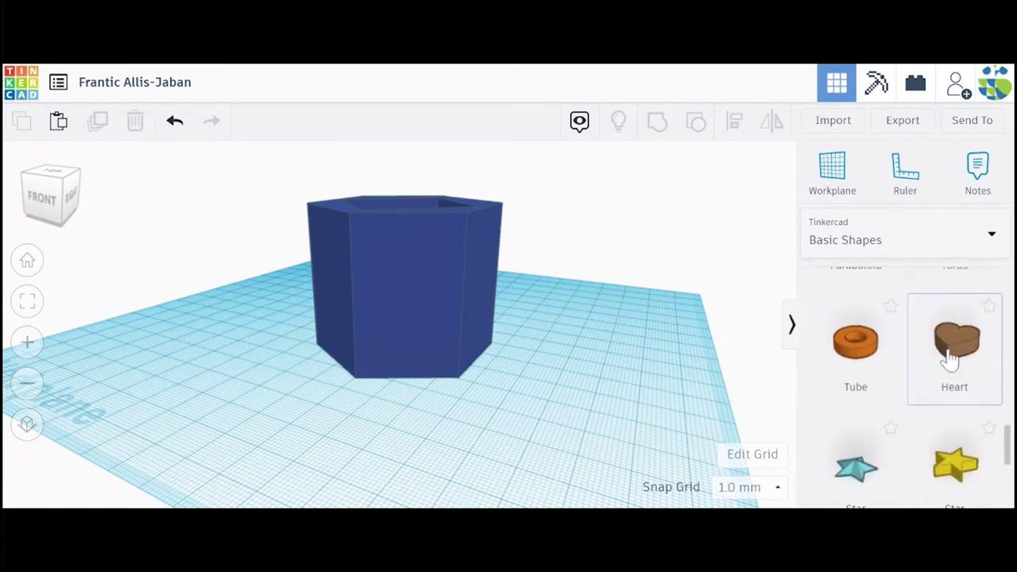
drag(956, 345, 545, 424)
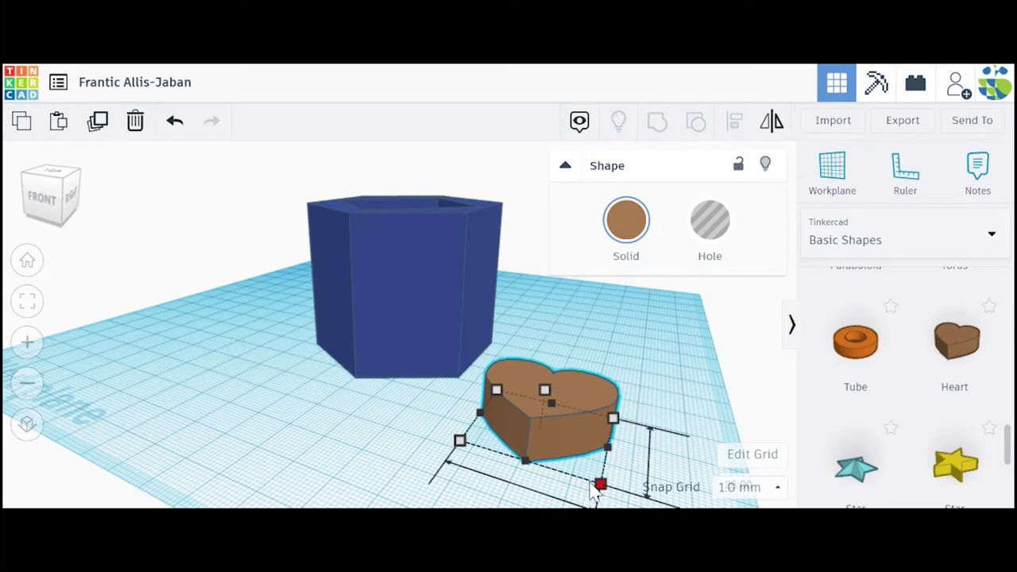
drag(590, 482, 550, 440)
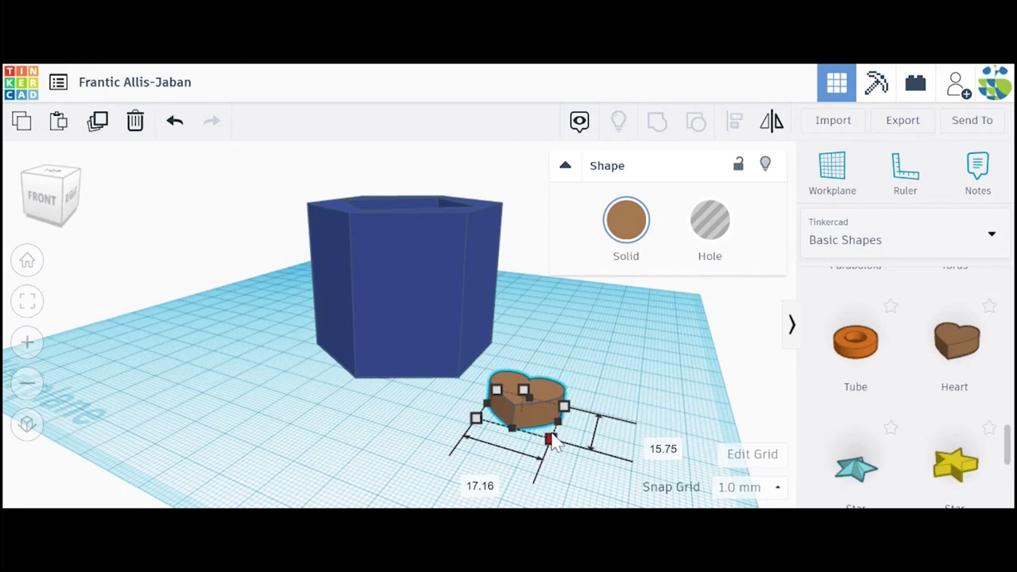
click(599, 391)
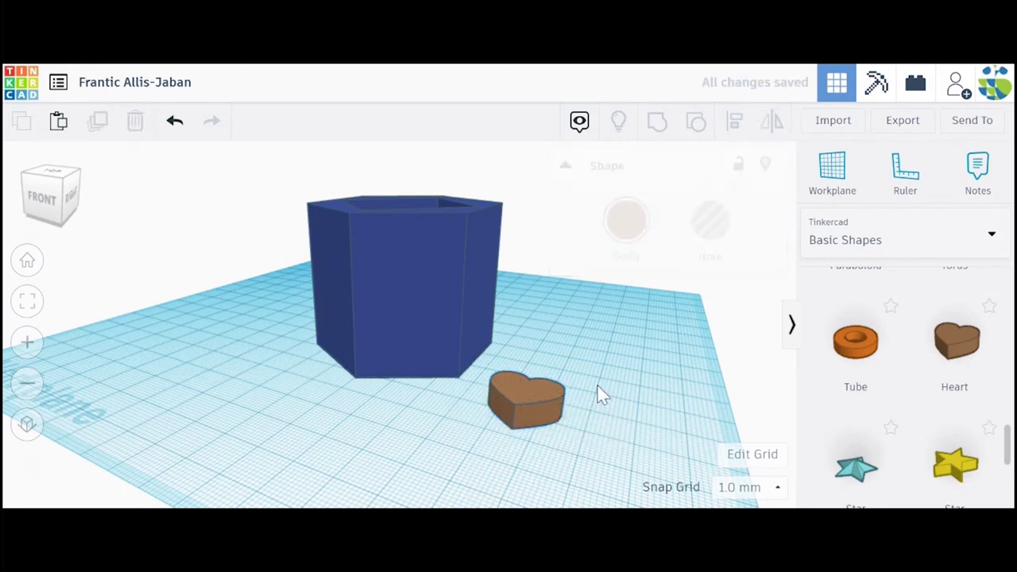
Move the heart close to the container's front wall and raise it 31 mm above the workplane
drag(510, 402, 408, 404)
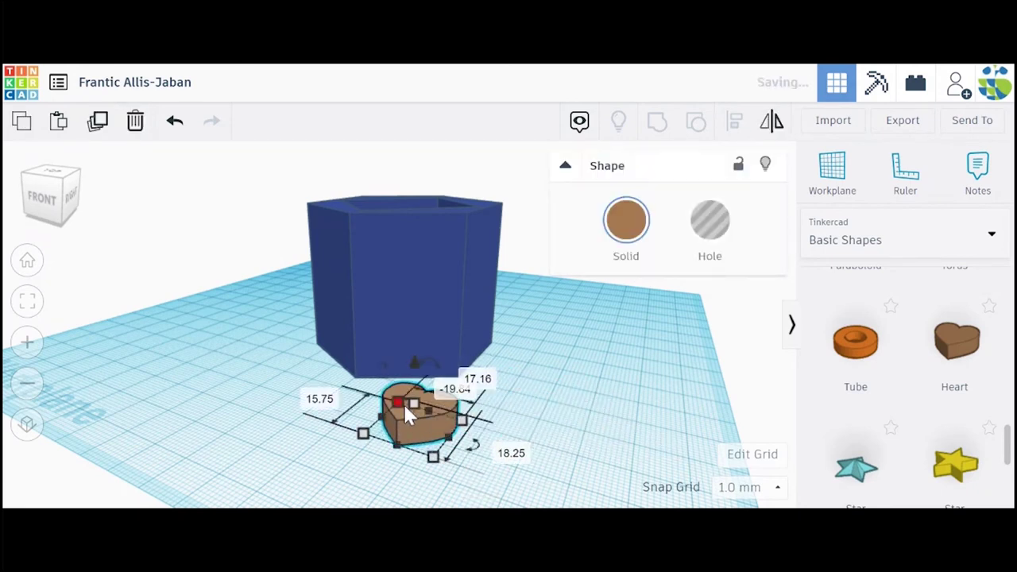
drag(413, 363, 394, 219)
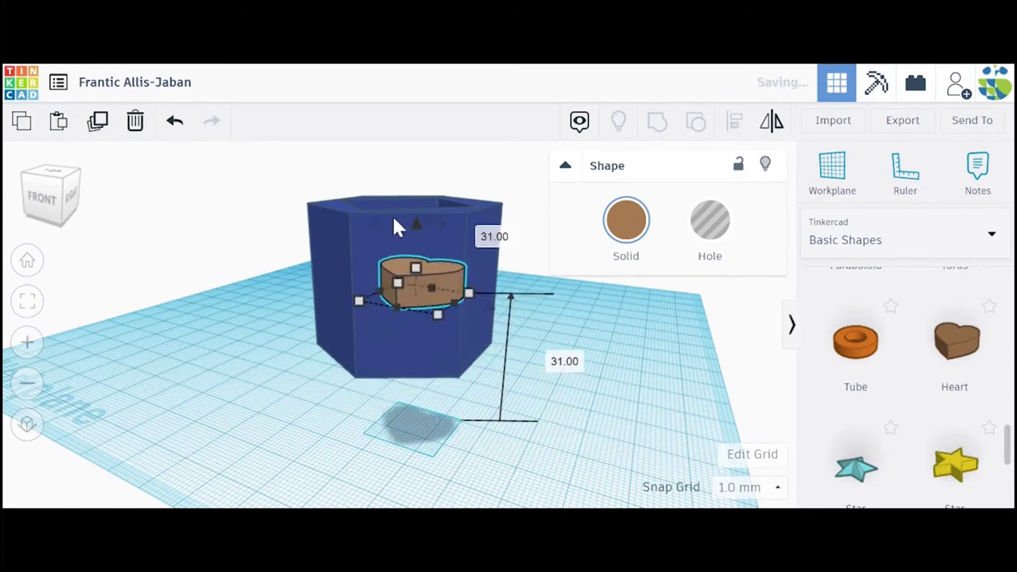
click(470, 379)
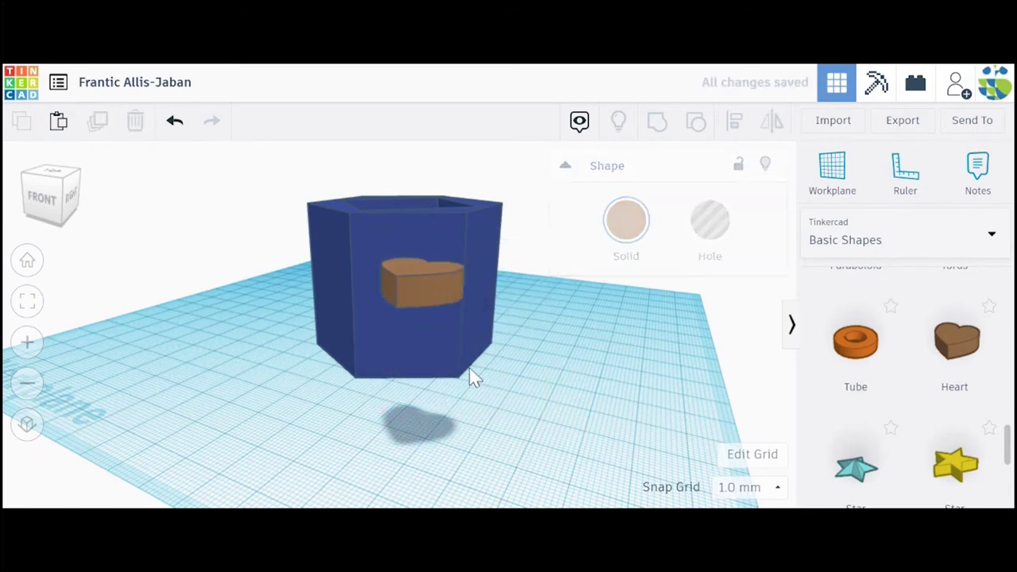
Examine the raised heart's position and orientation relative to the container's outer wall from several angles
click(442, 302)
drag(488, 318, 543, 280)
scroll(468, 354, up, 3)
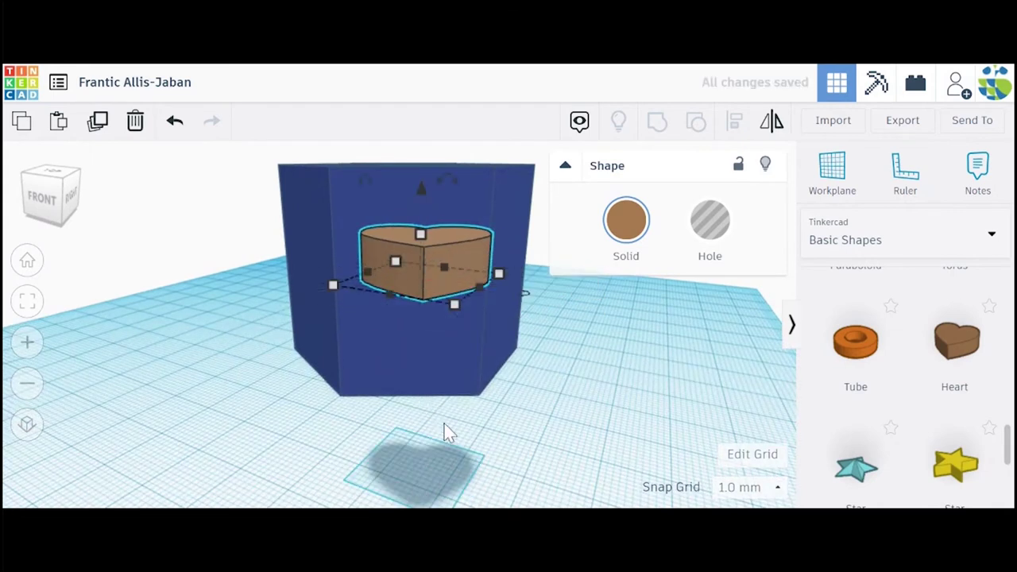
click(445, 431)
click(425, 282)
scroll(316, 433, down, 2)
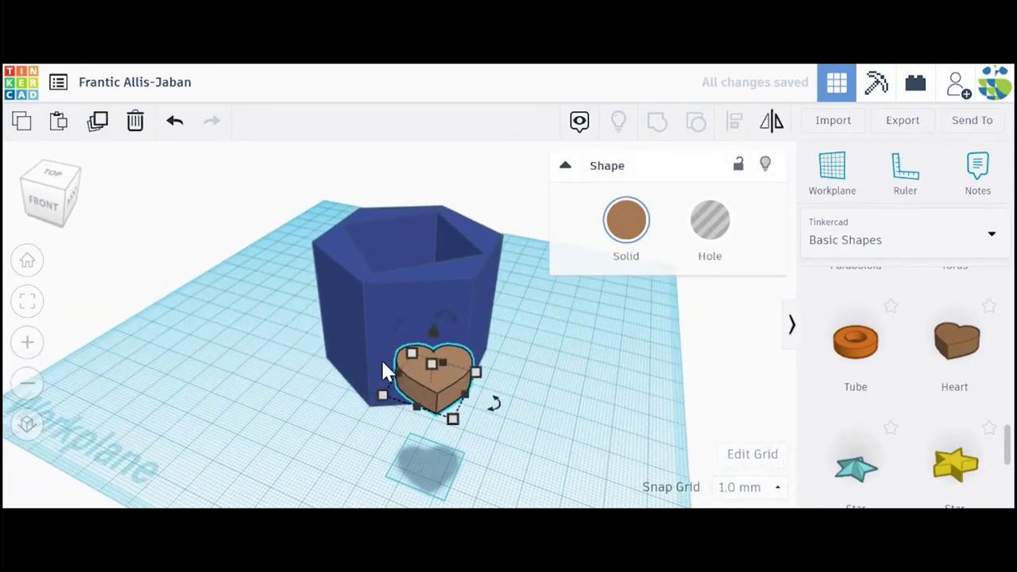
drag(395, 326, 402, 304)
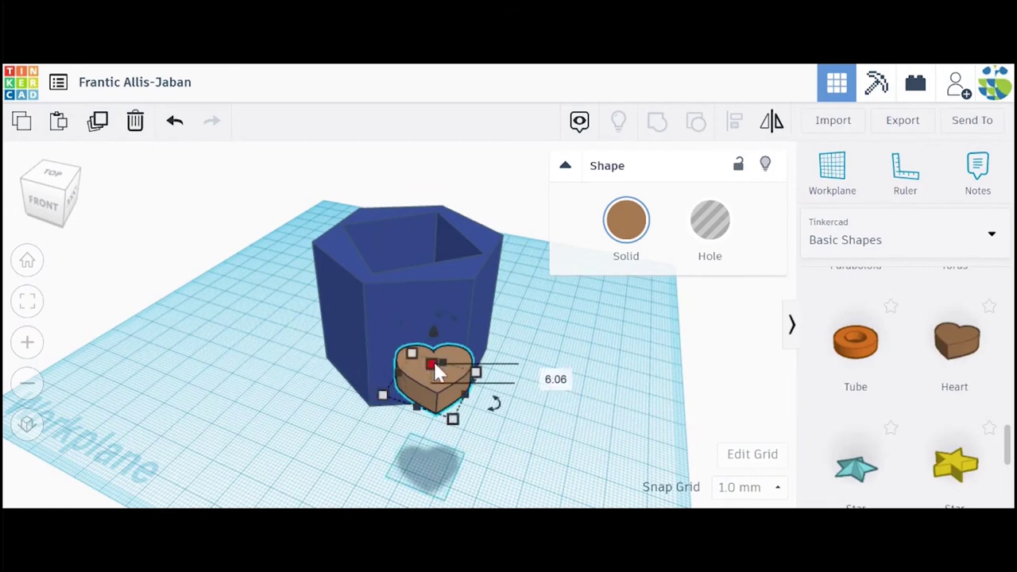
right_drag(313, 425, 385, 437)
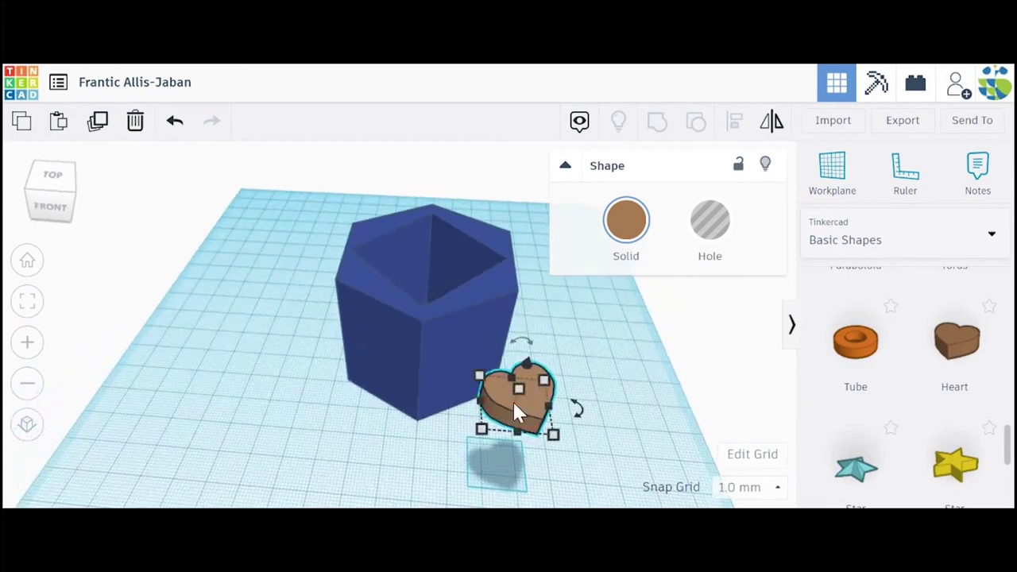
Rotate the heart 90° so it stands upright with its face pointing away from the container
scroll(509, 429, up, 4)
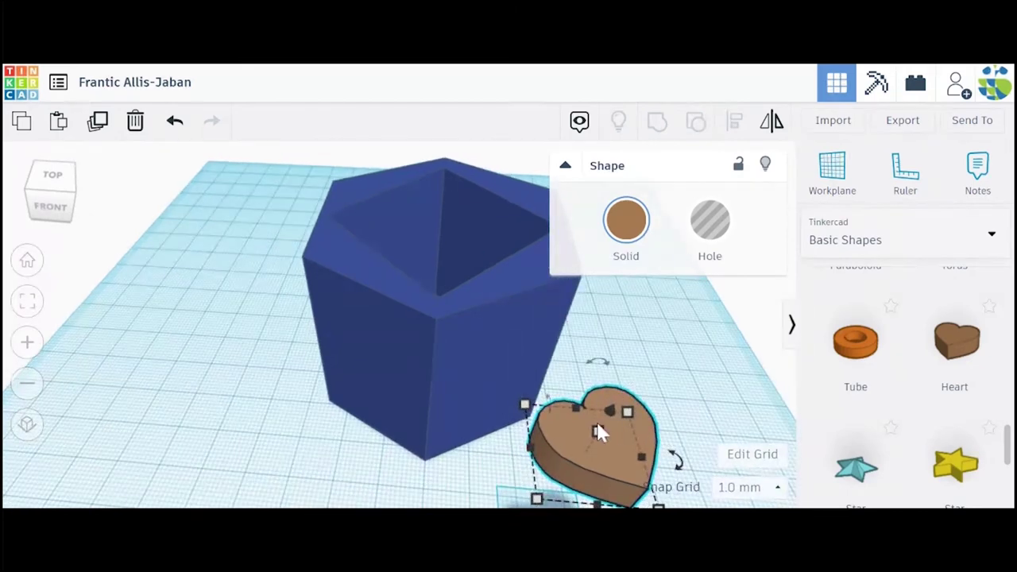
right_drag(647, 373, 620, 356)
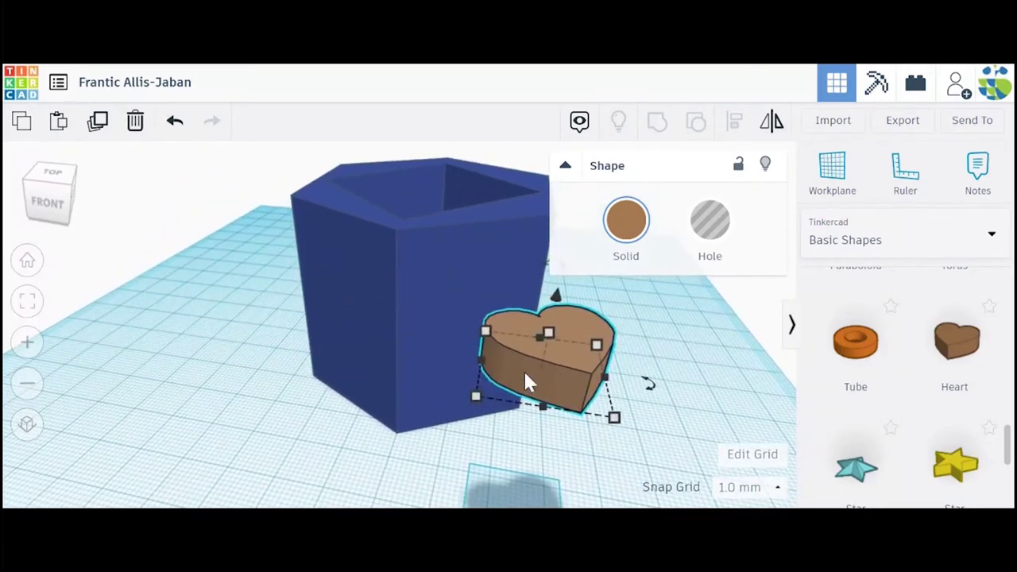
right_drag(496, 450, 268, 373)
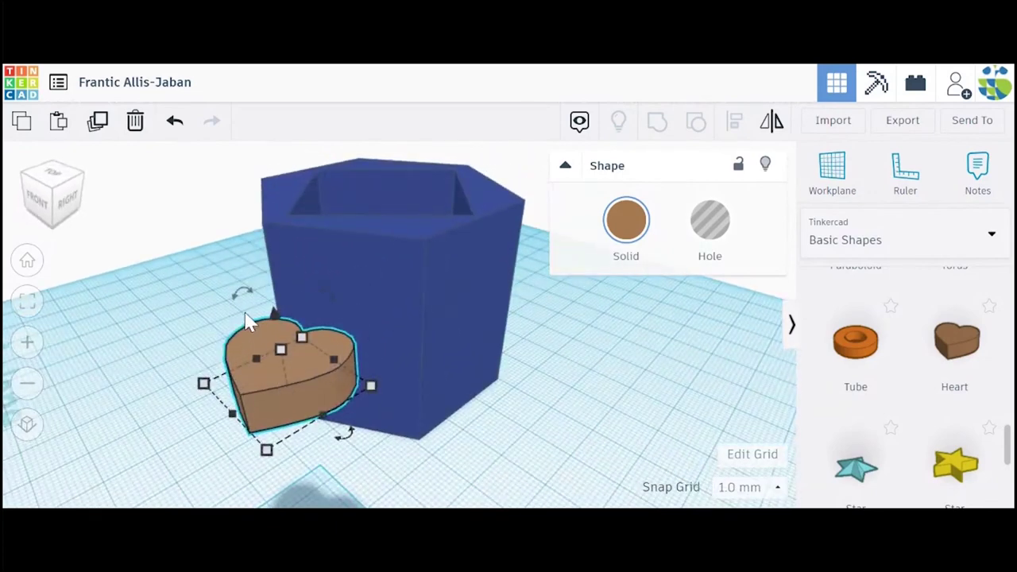
drag(242, 294, 223, 368)
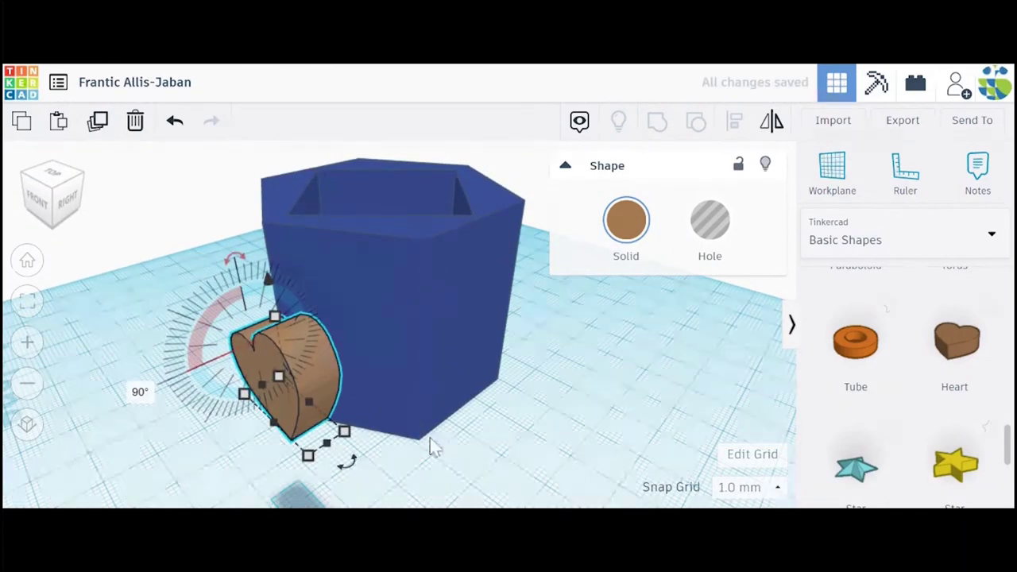
Turn the upright heart about its vertical axis to match the angle of the container's wall and move it against that wall
right_drag(431, 445, 522, 453)
mouse_move(481, 409)
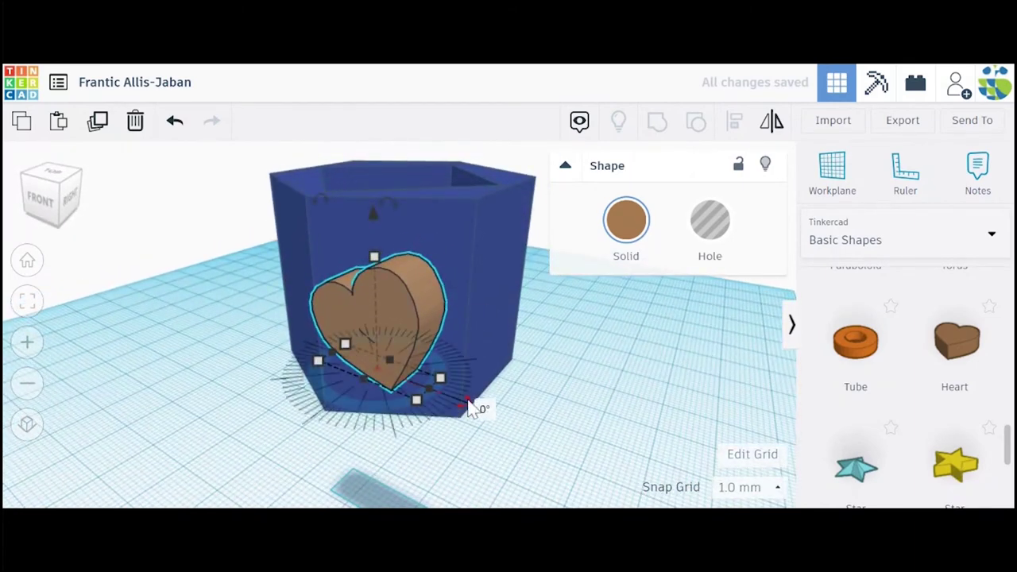
drag(469, 408, 502, 375)
drag(391, 317, 413, 257)
Adjust the heart's depth slightly and push it back so it is partly embedded in the container's outer wall
click(224, 346)
right_drag(224, 346, 270, 370)
click(481, 349)
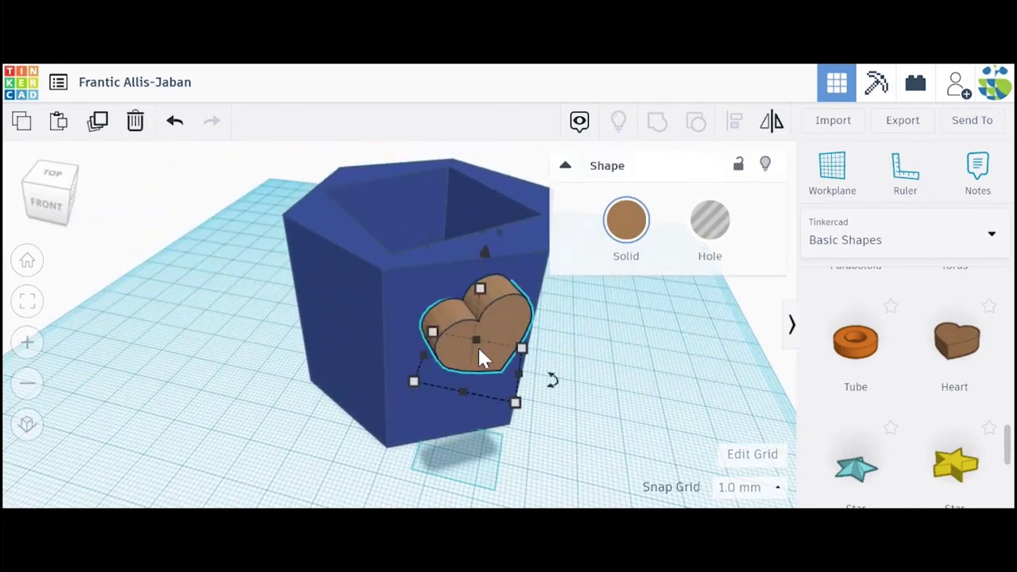
drag(477, 342, 470, 336)
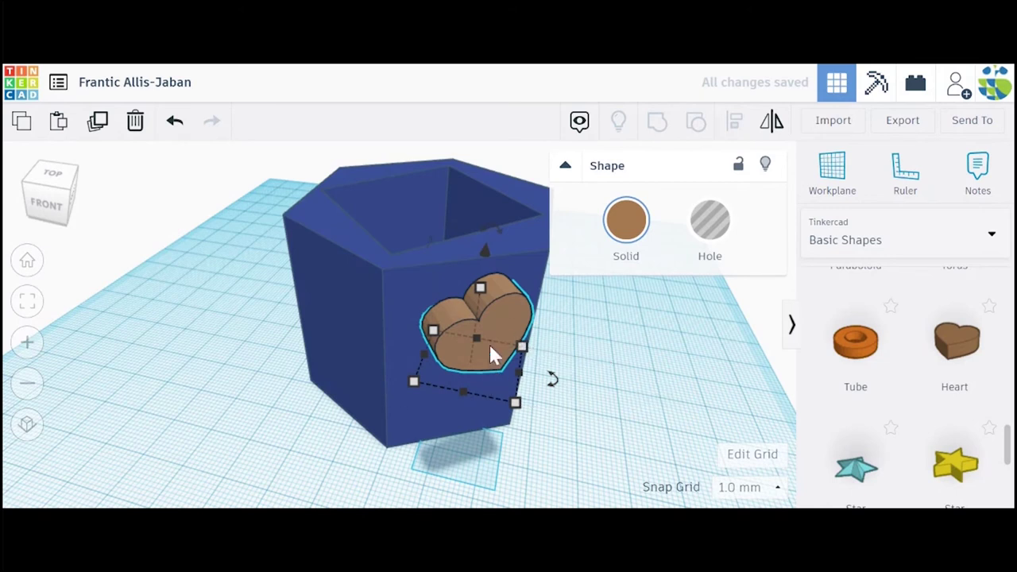
drag(497, 340, 487, 312)
right_drag(284, 397, 588, 435)
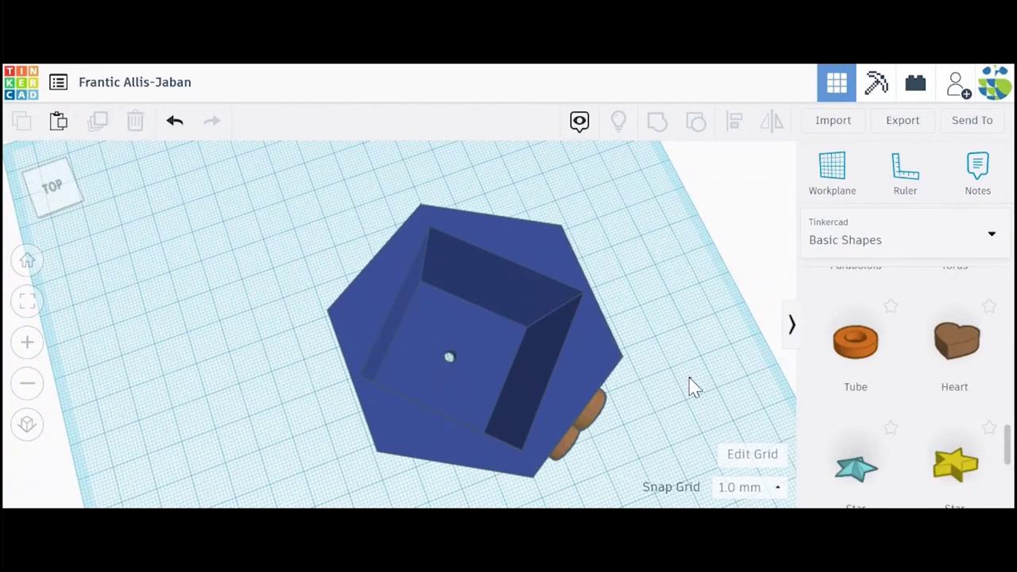
Fine-tune the heart's footprint from one corner so it fits more closely against the container's wall
right_drag(693, 387, 562, 317)
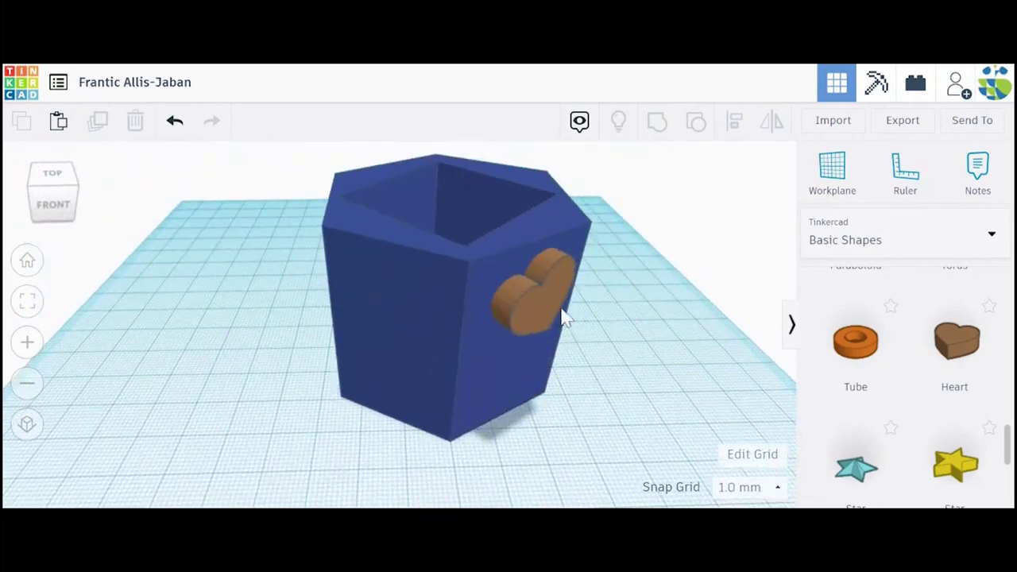
click(560, 316)
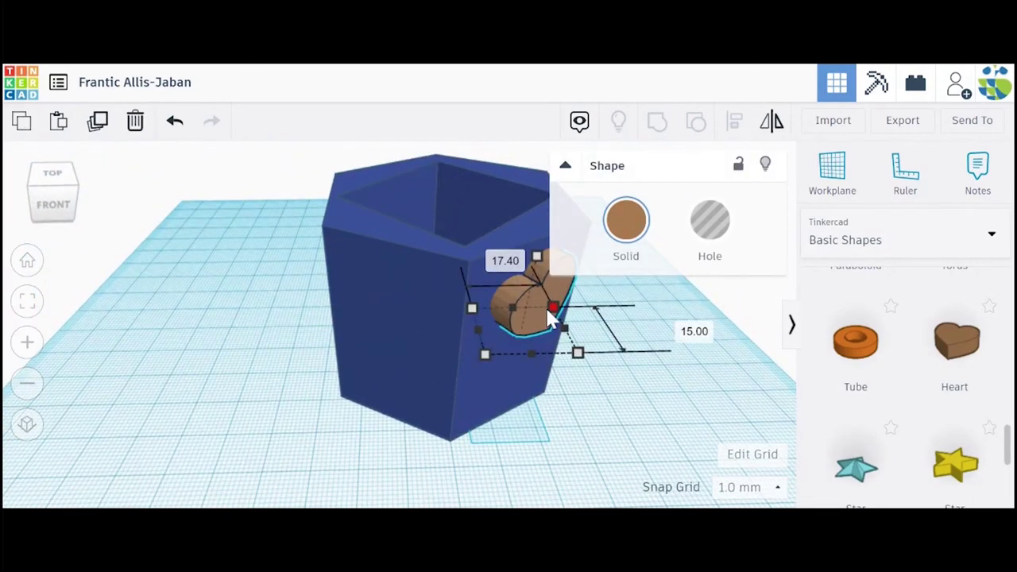
drag(547, 311, 547, 307)
click(657, 429)
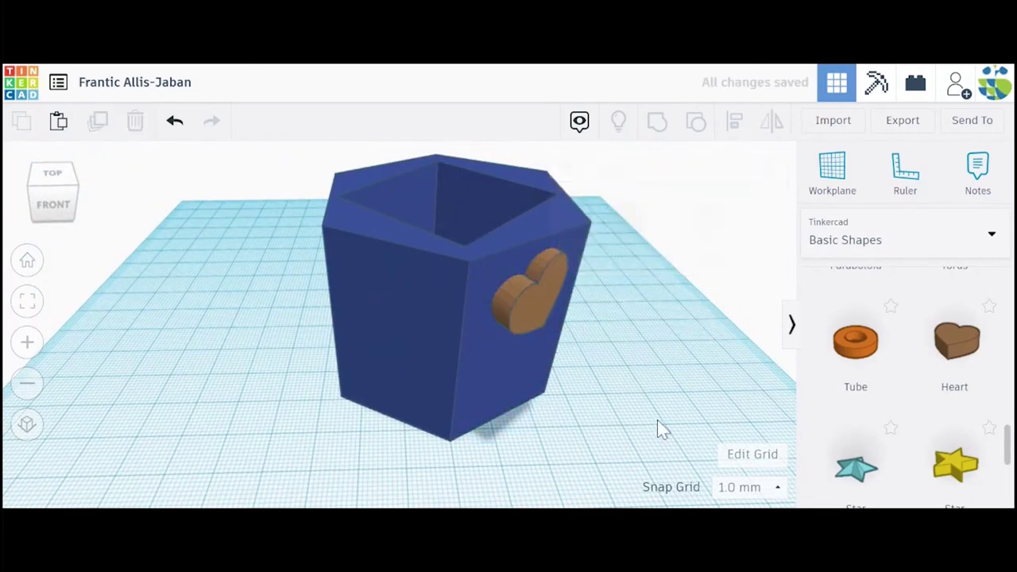
Shift the heart slightly toward the middle of the wall face and lower it a little
right_drag(657, 420, 556, 402)
click(445, 310)
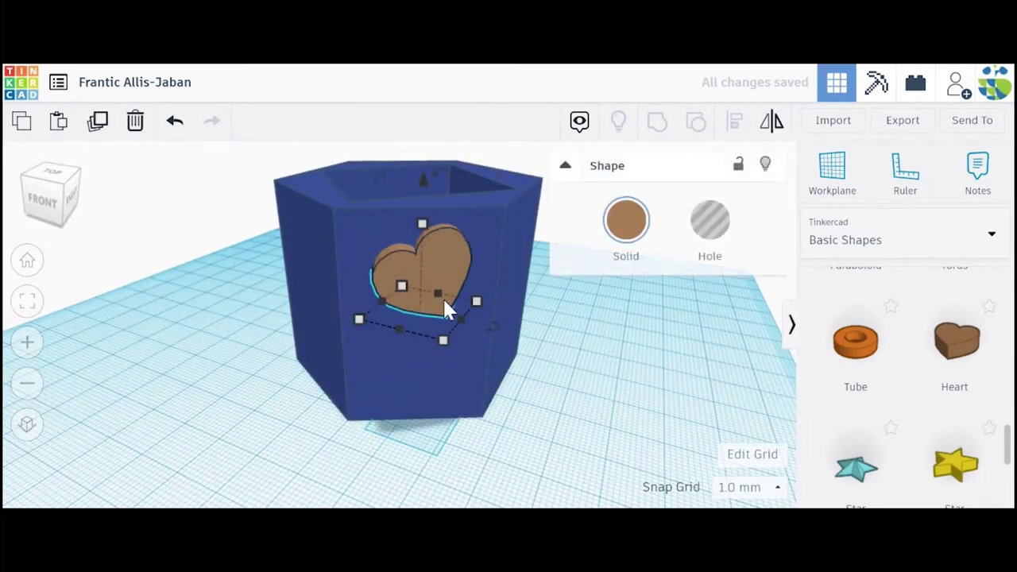
drag(445, 310, 449, 313)
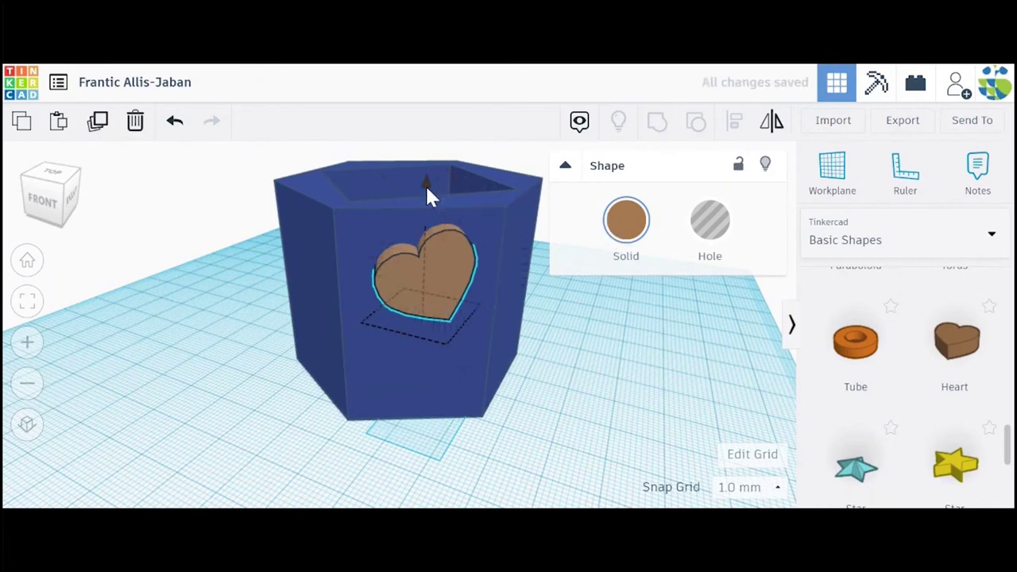
drag(427, 196, 424, 212)
click(633, 350)
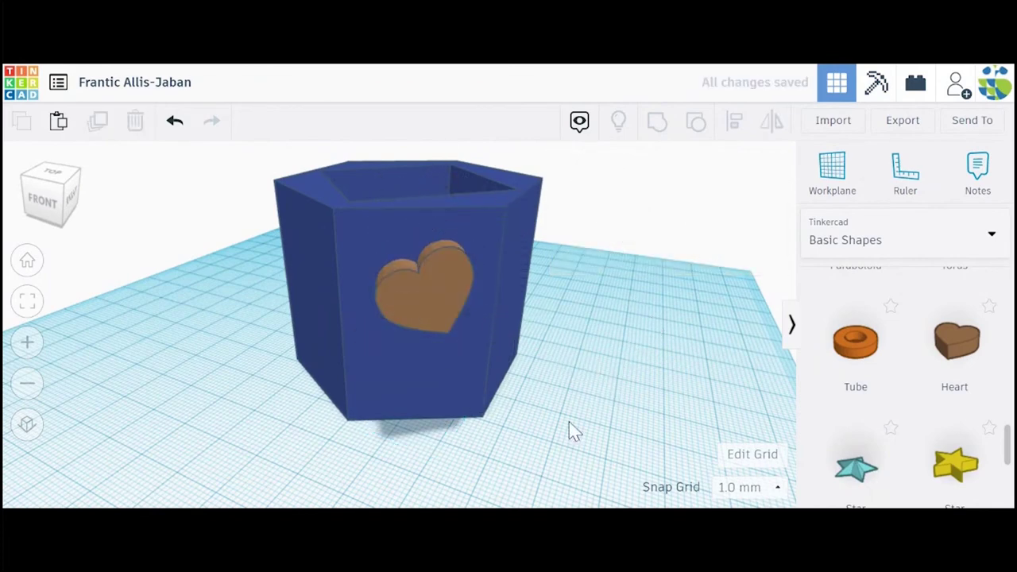
Extend the heart's footprint into the container's wall to a depth of 18 mm
right_drag(567, 432, 522, 345)
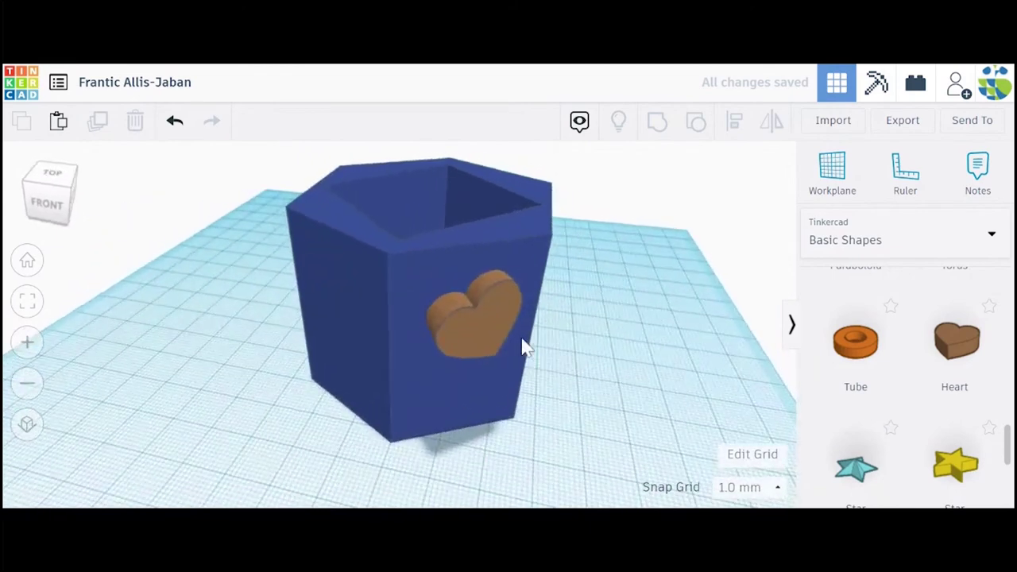
click(474, 331)
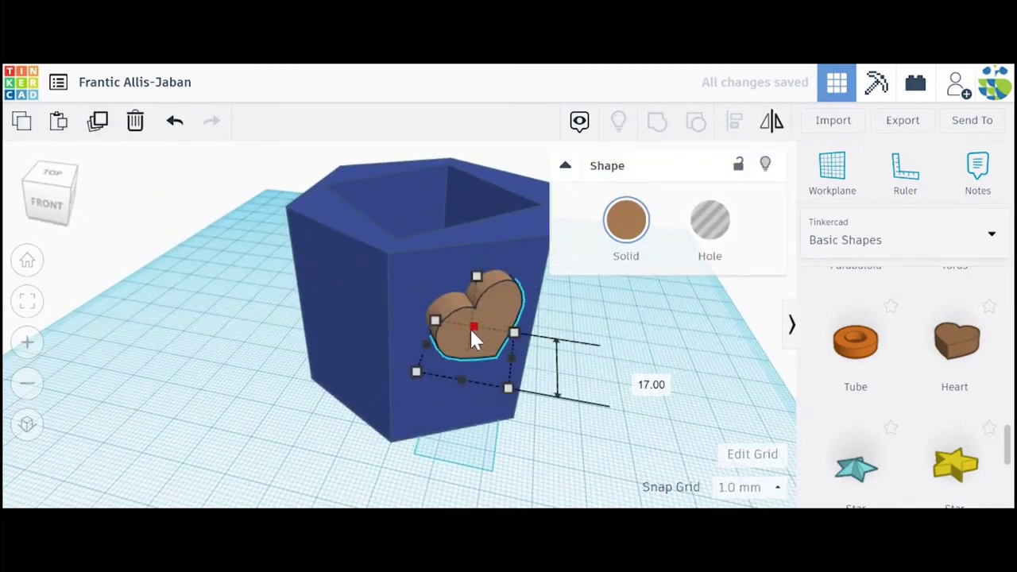
key(ctrl+Up)
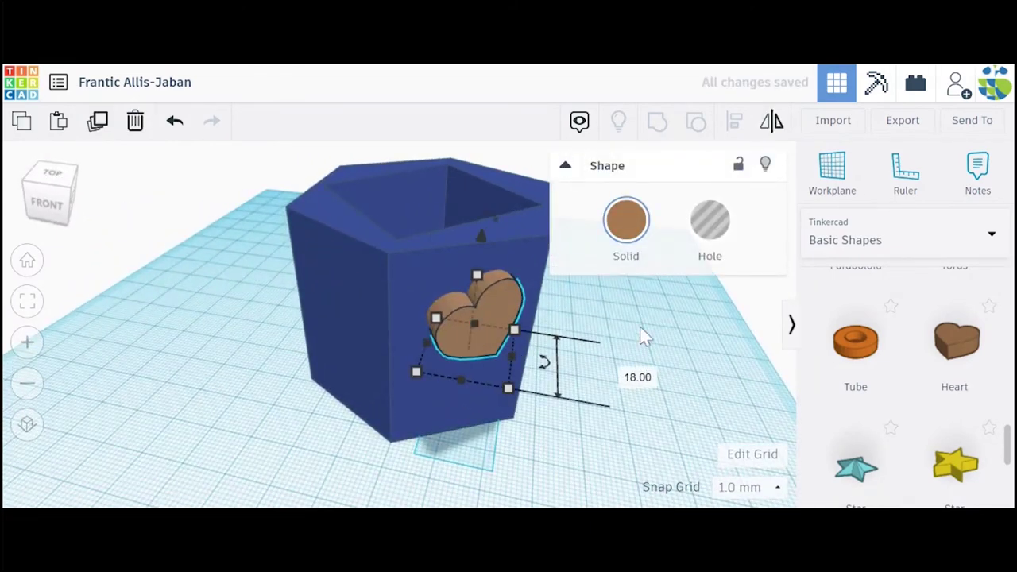
click(643, 336)
Move the heart slightly further into the container's wall so that less of it protrudes
right_drag(583, 337, 507, 431)
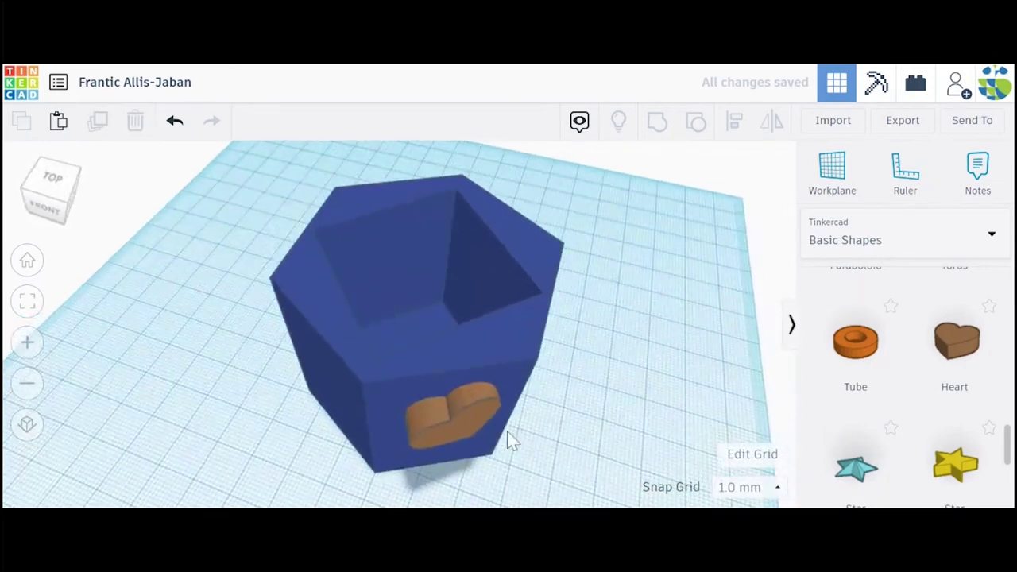
click(443, 444)
drag(440, 435, 438, 425)
click(601, 431)
right_drag(601, 432, 556, 390)
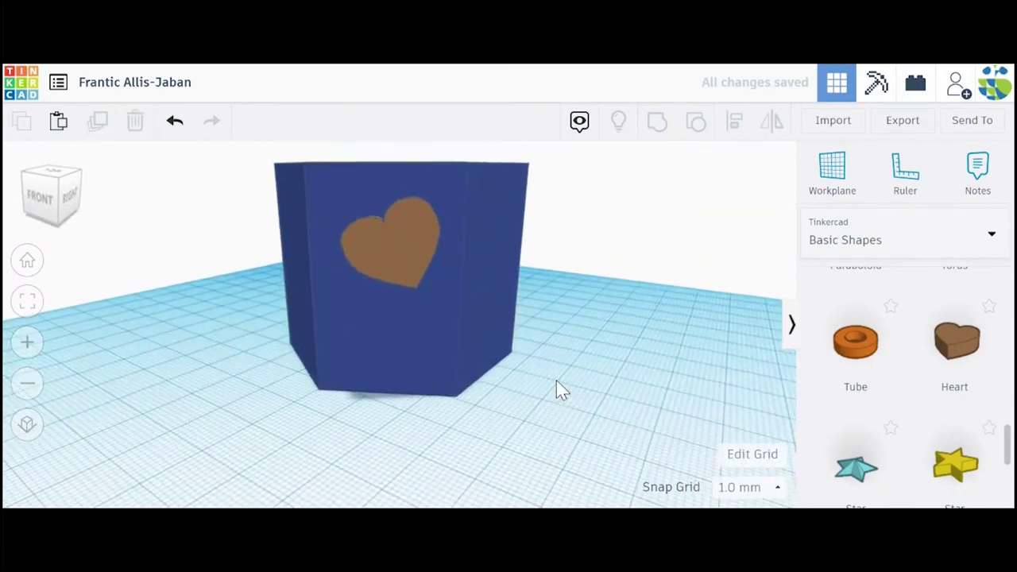
Try nudging the heart sideways along the wall and return it to its place
click(409, 259)
key(Left)
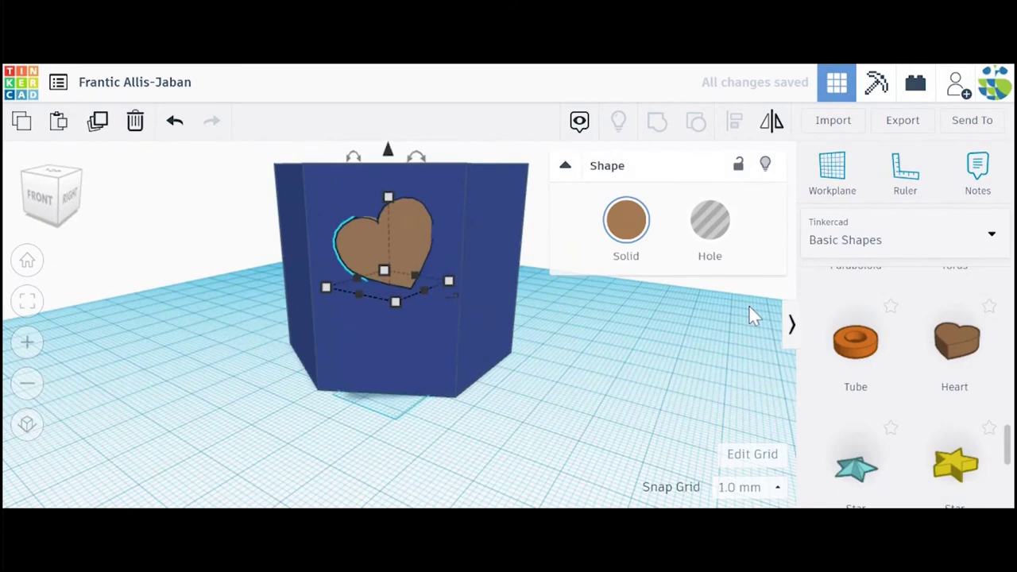
key(Right)
click(579, 415)
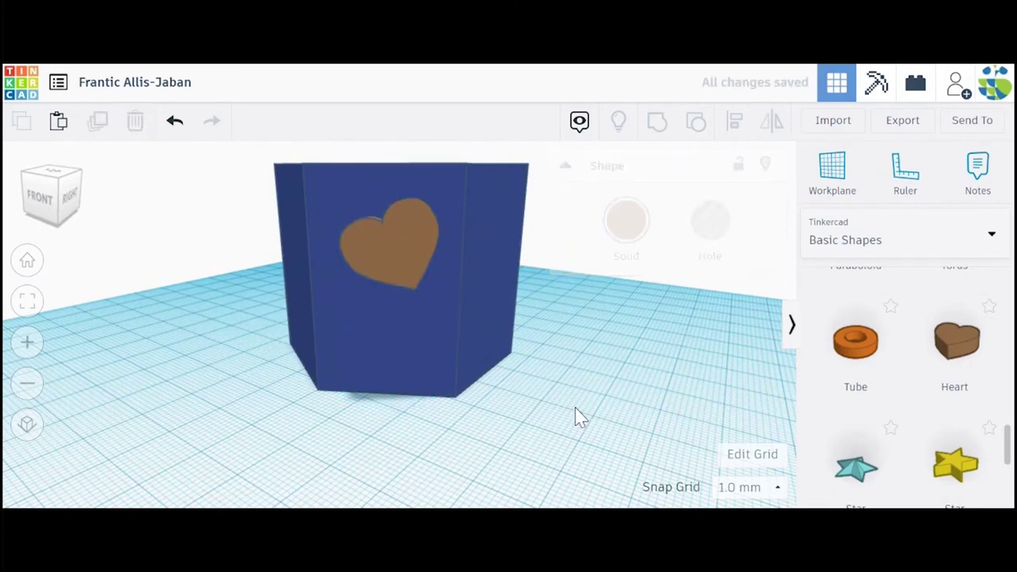
Group the heart and the hexagonal container into one shape and inspect the heart on its wall
right_drag(563, 427, 418, 313)
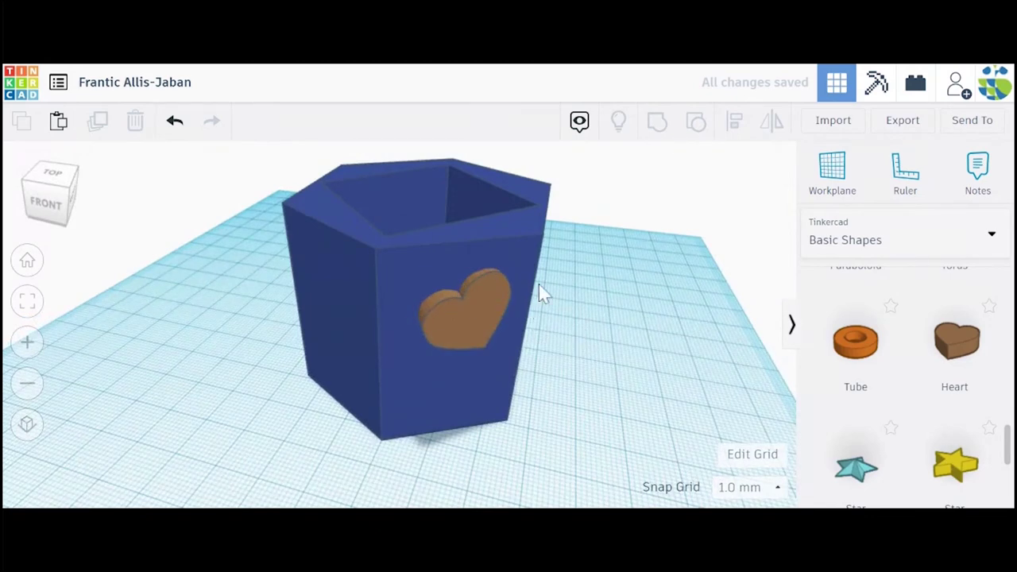
right_drag(539, 288, 534, 350)
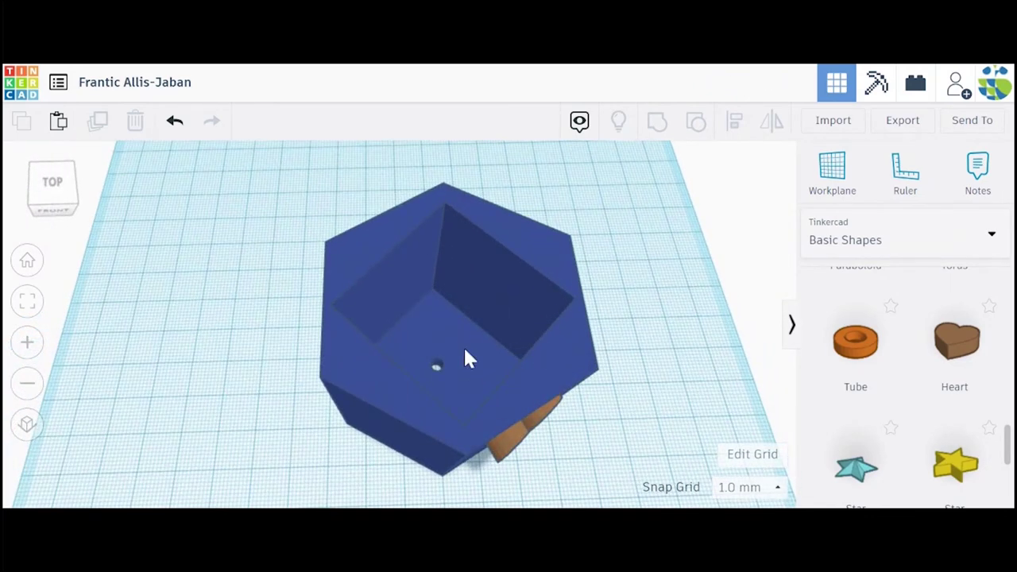
right_drag(539, 387, 559, 433)
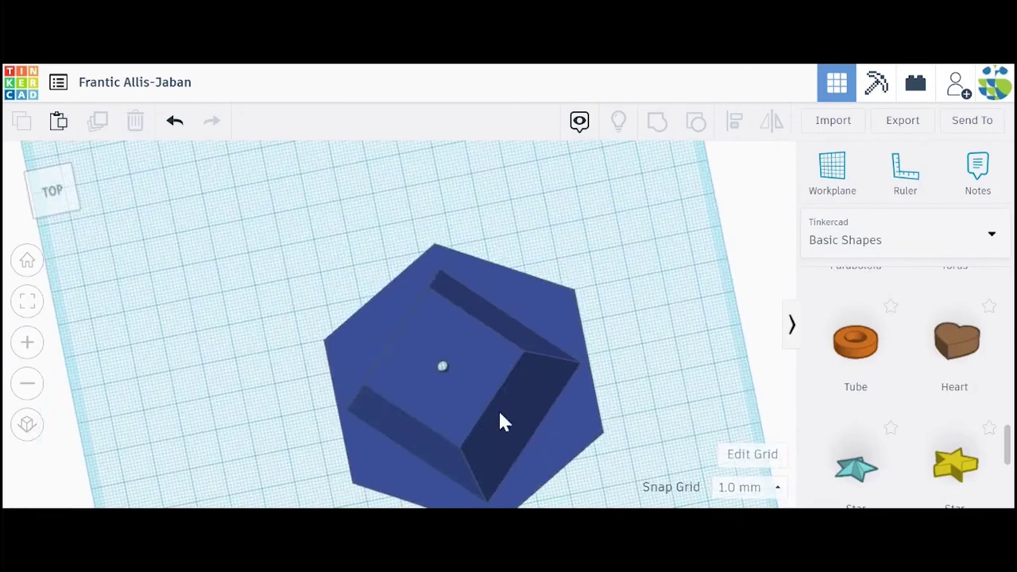
right_drag(522, 391, 425, 243)
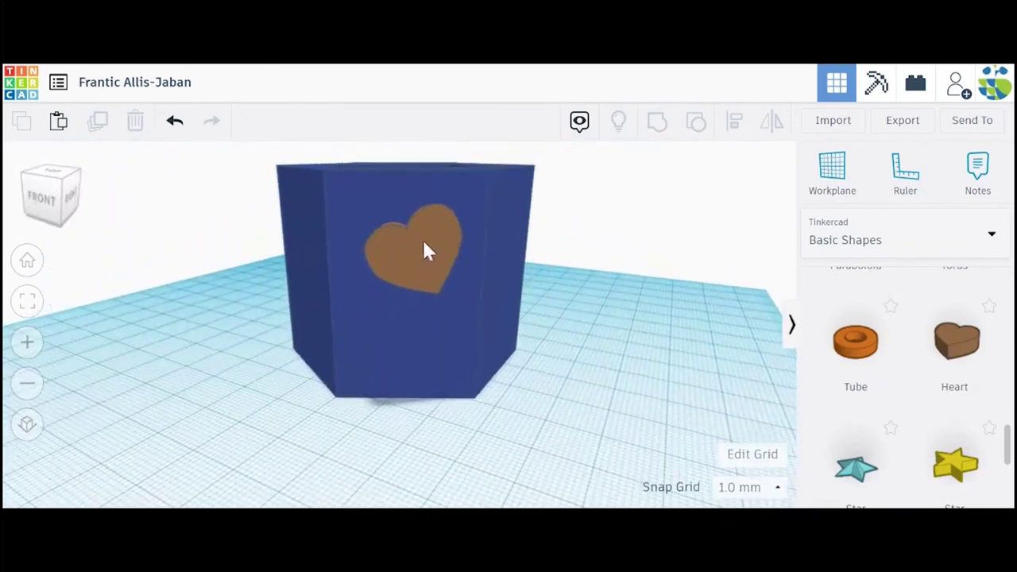
right_drag(569, 289, 581, 313)
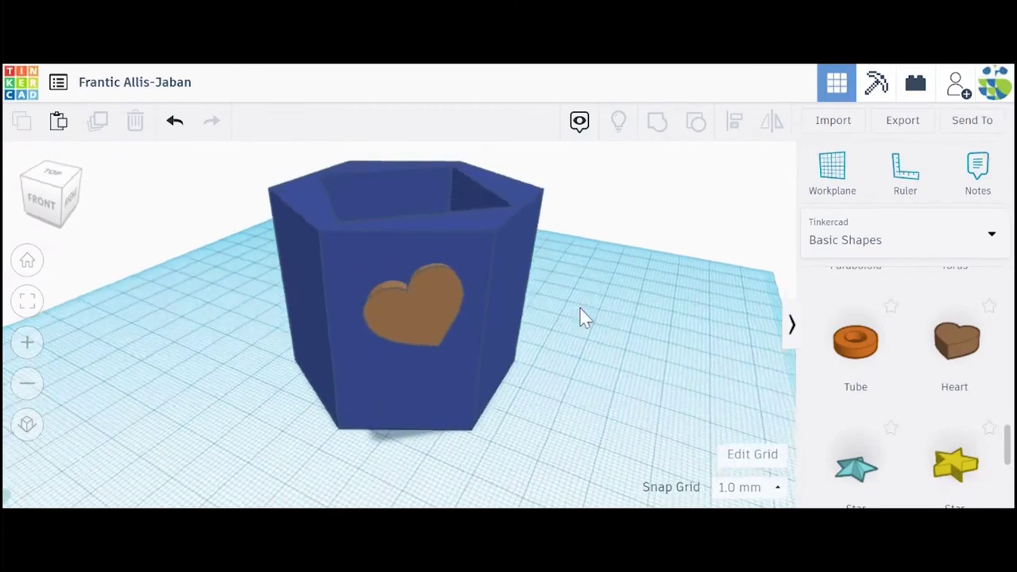
scroll(233, 256, down, 2)
drag(239, 178, 569, 444)
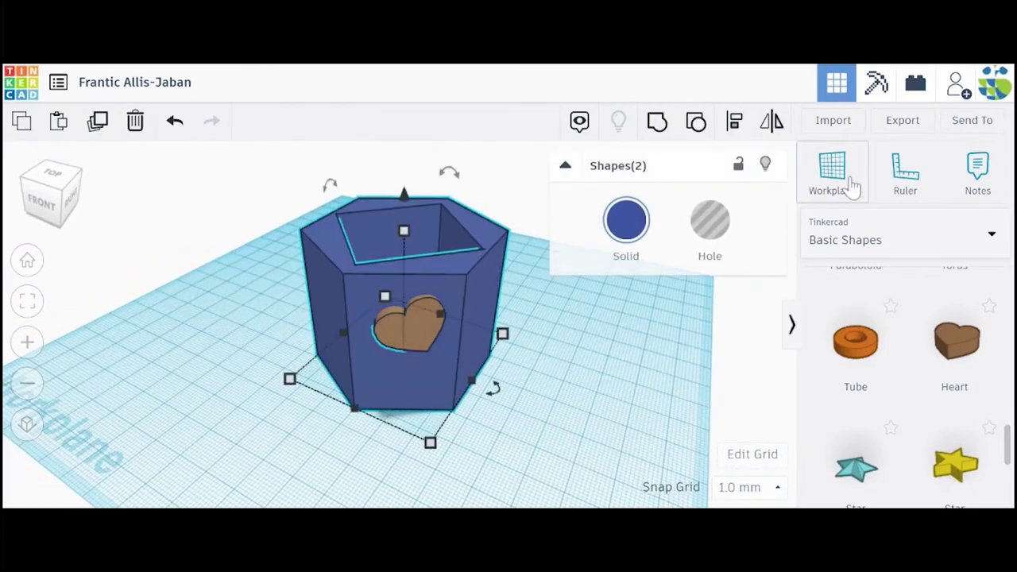
click(658, 131)
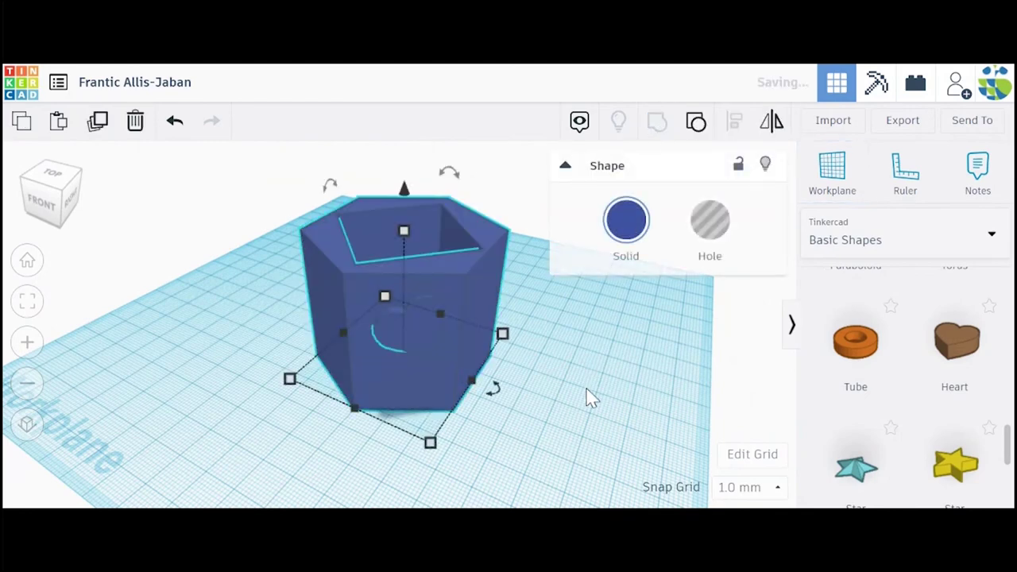
click(559, 422)
right_drag(560, 422, 467, 449)
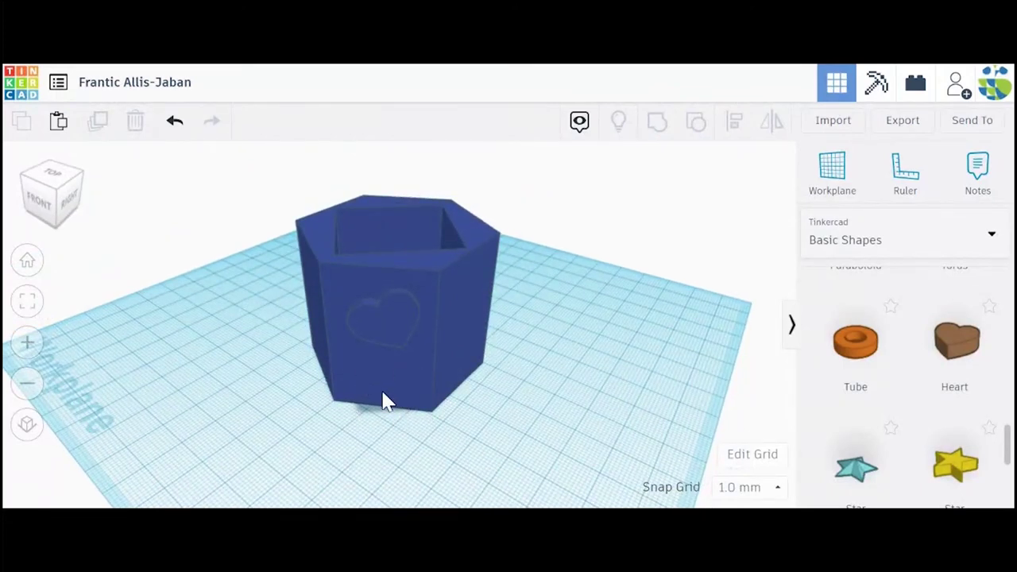
right_drag(454, 412, 533, 413)
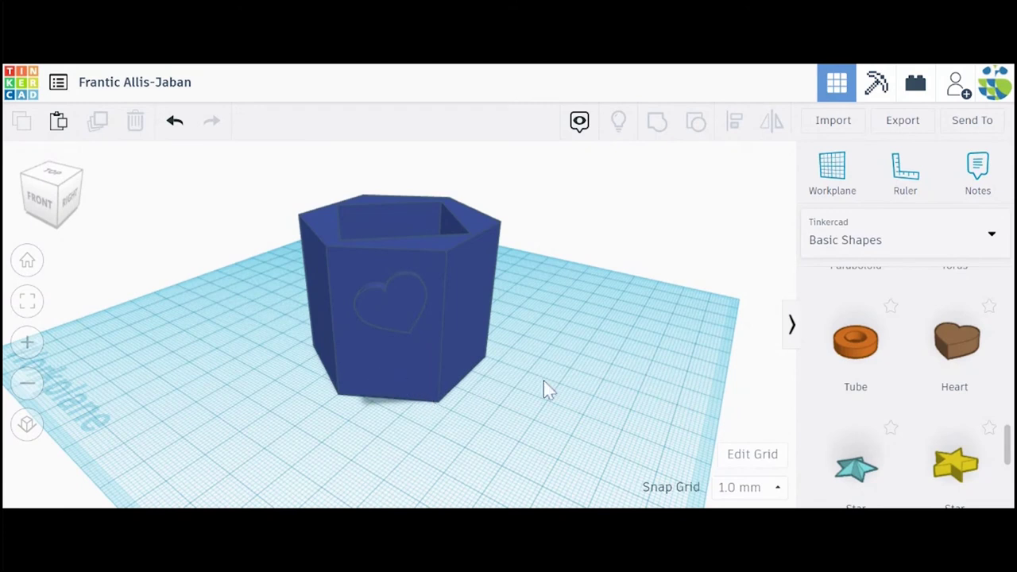
Add a six-sided Polygon shape on the workplane beside the container and select it
scroll(867, 380, up, 5)
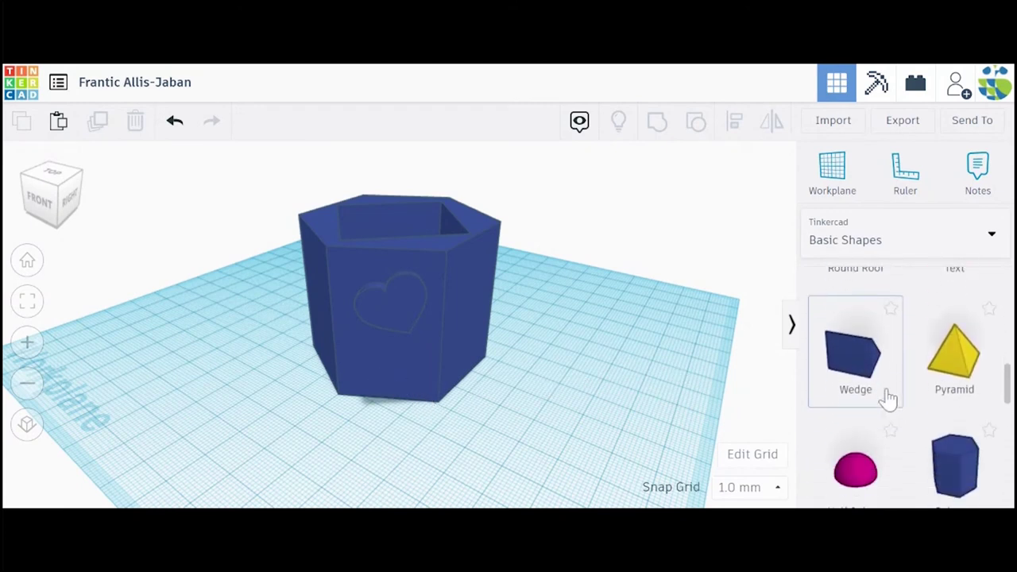
scroll(888, 399, down, 2)
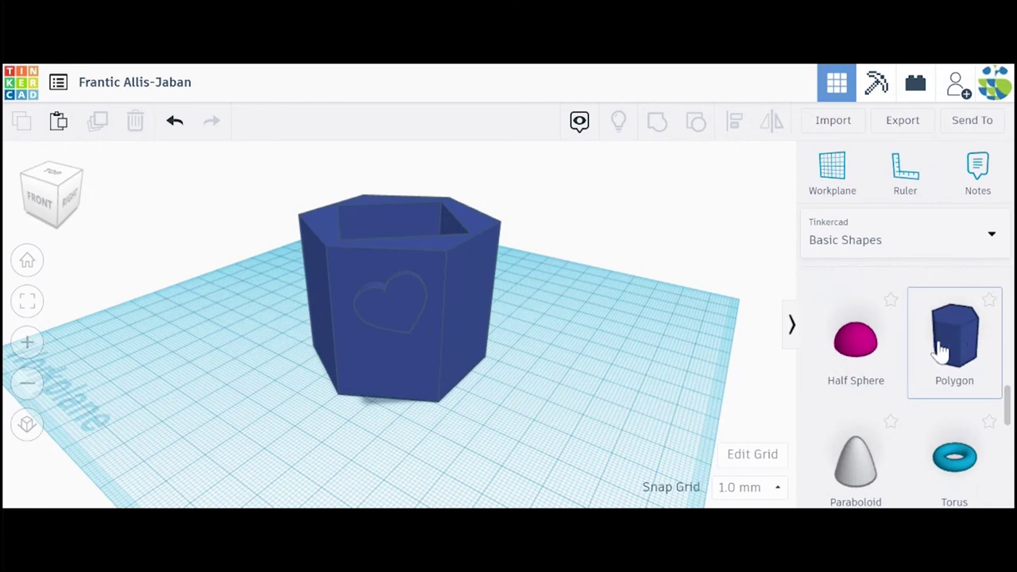
drag(943, 350, 547, 368)
click(510, 426)
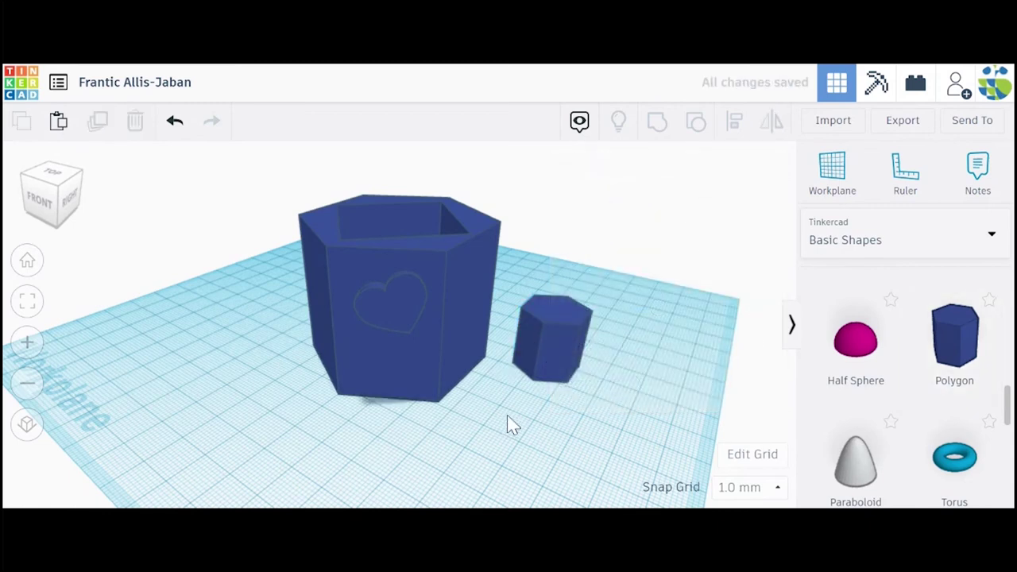
click(568, 344)
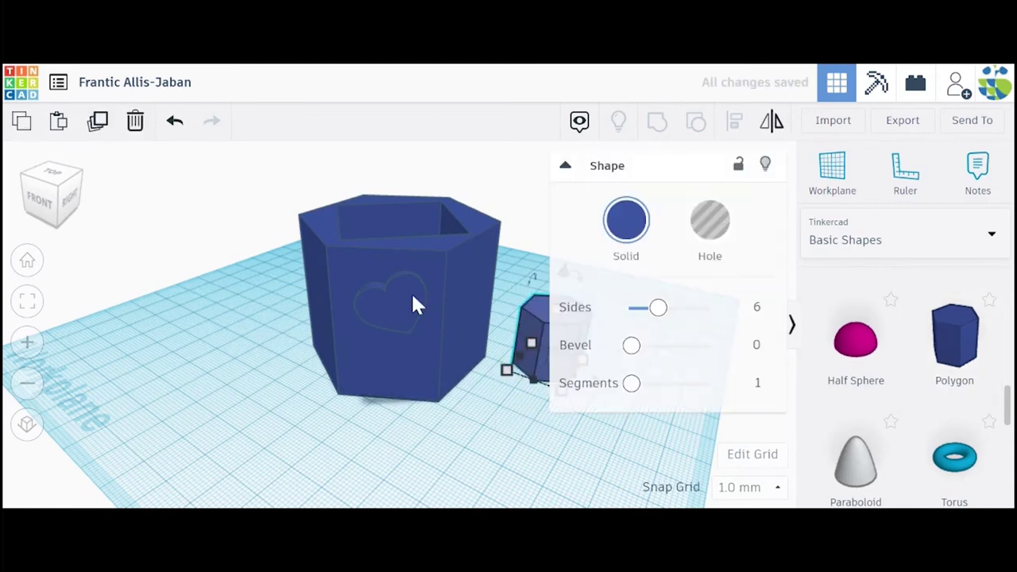
scroll(514, 421, down, 3)
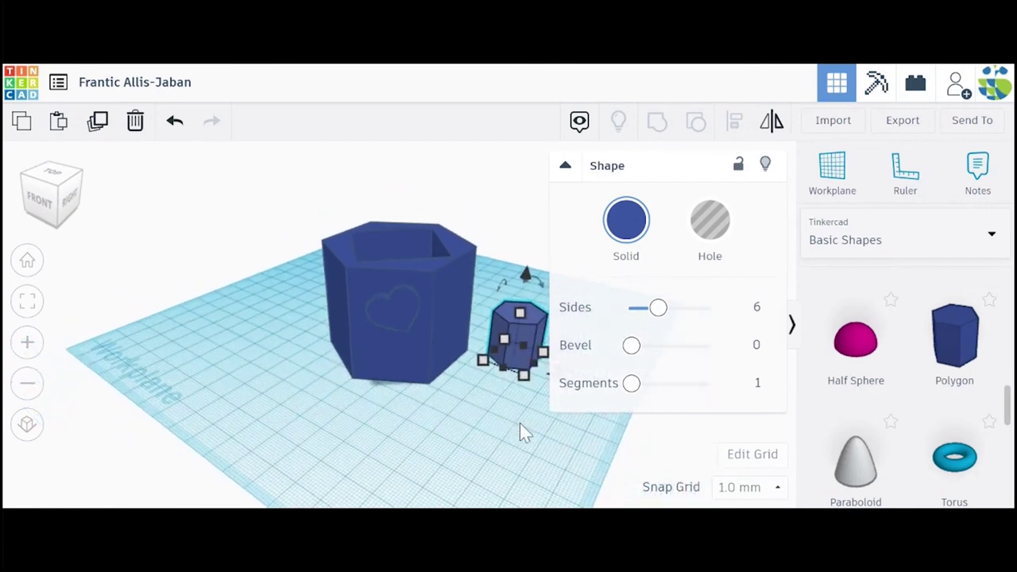
Move the new polygon slightly away from the container and set both of its base dimensions to 60 mm
click(524, 421)
drag(538, 345, 547, 354)
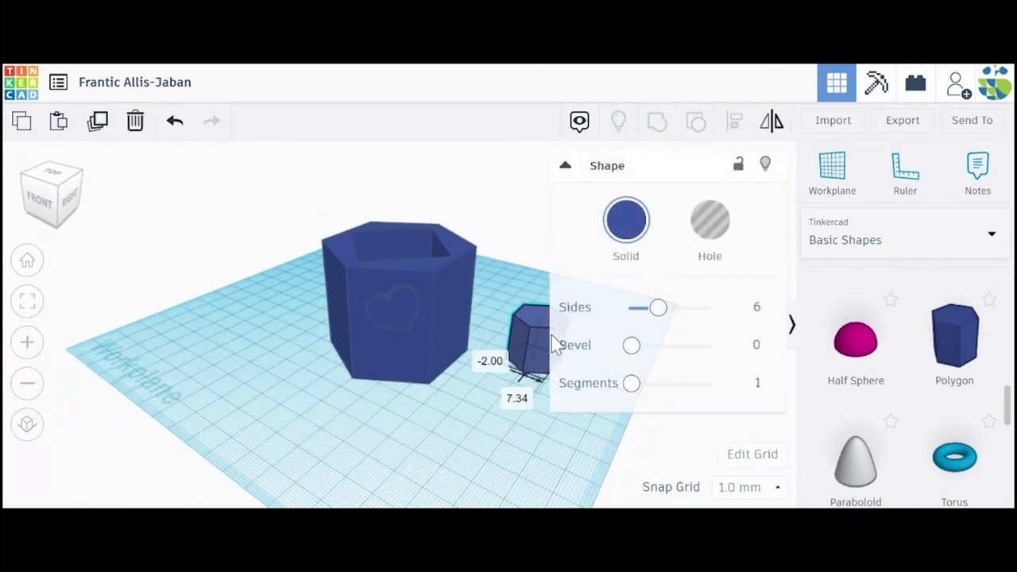
click(489, 429)
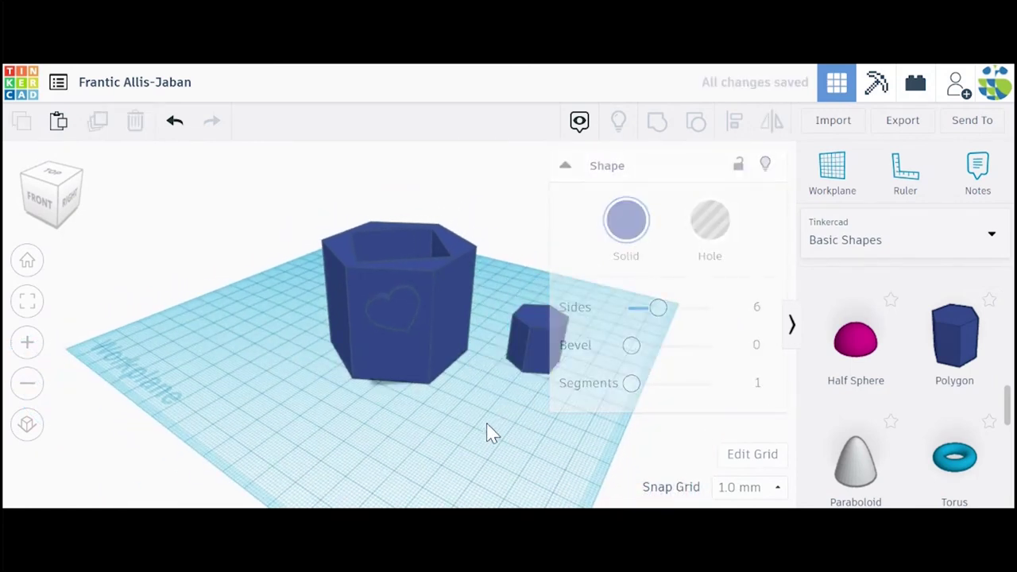
click(545, 355)
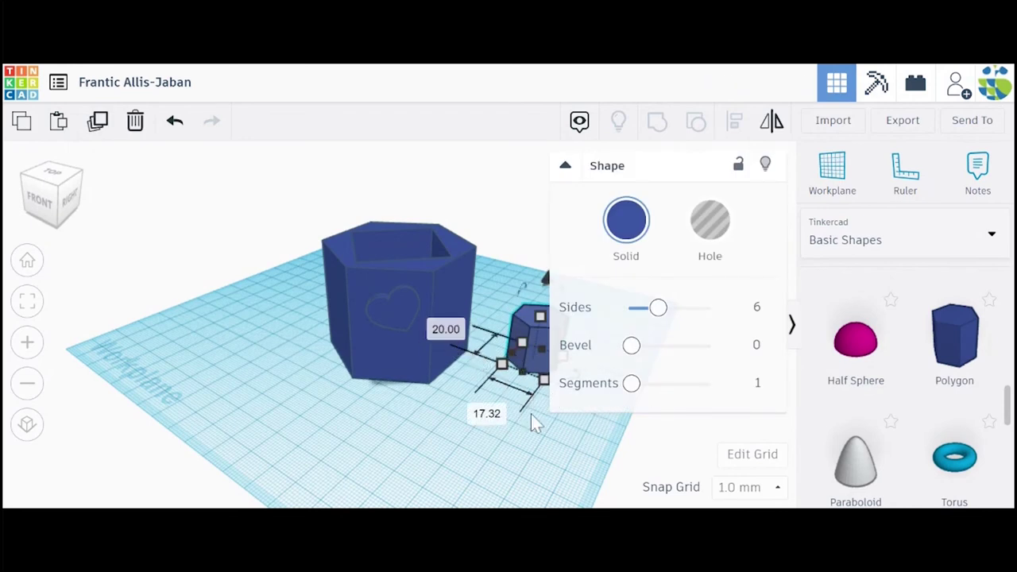
click(486, 414)
text(6)
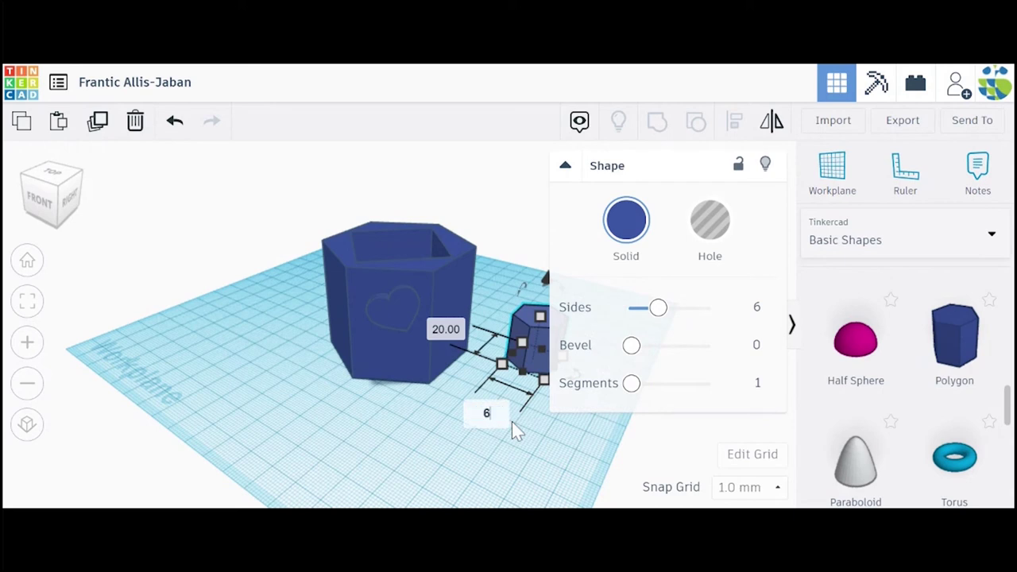
text(0)
key(Return)
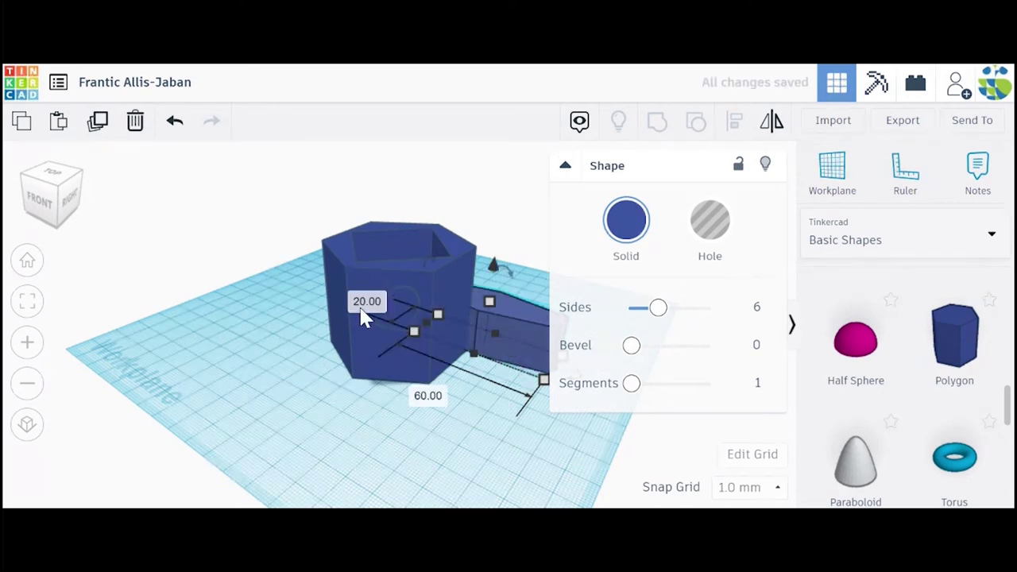
click(367, 301)
text(60)
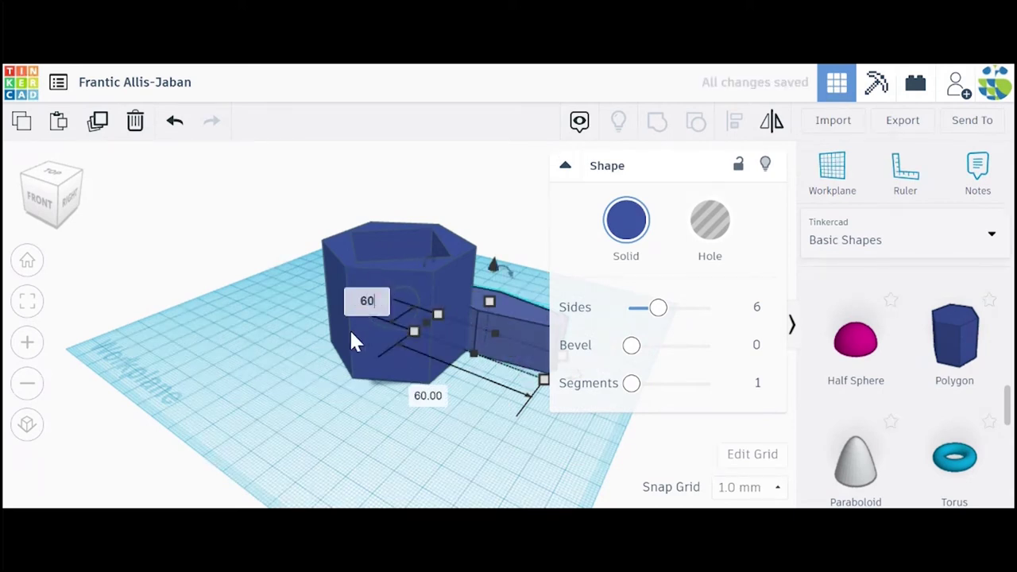
key(Return)
Position the enlarged polygon around the container's base to compare their sizes, and move it back out beside the container
drag(510, 361, 421, 344)
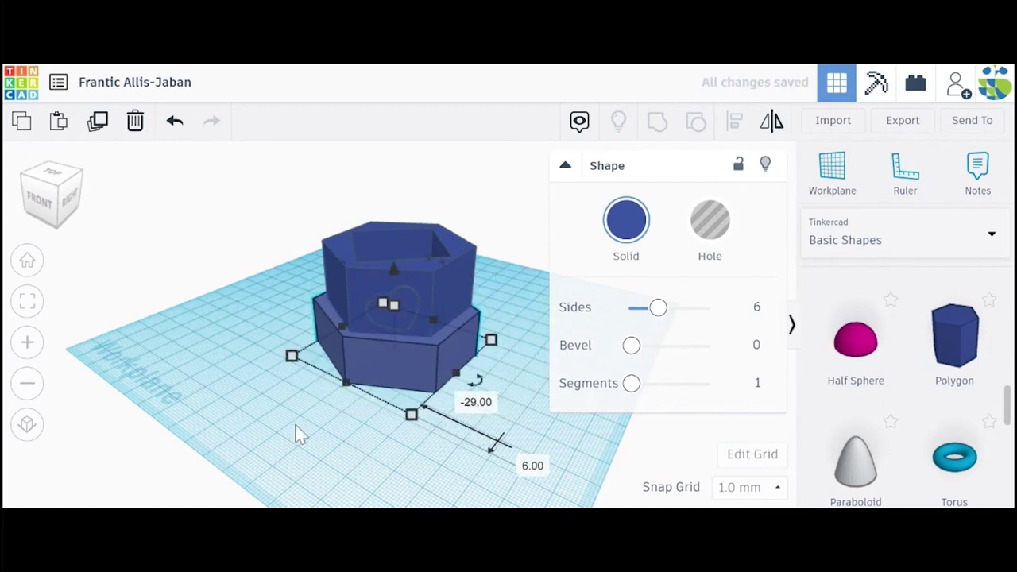
right_drag(295, 427, 596, 455)
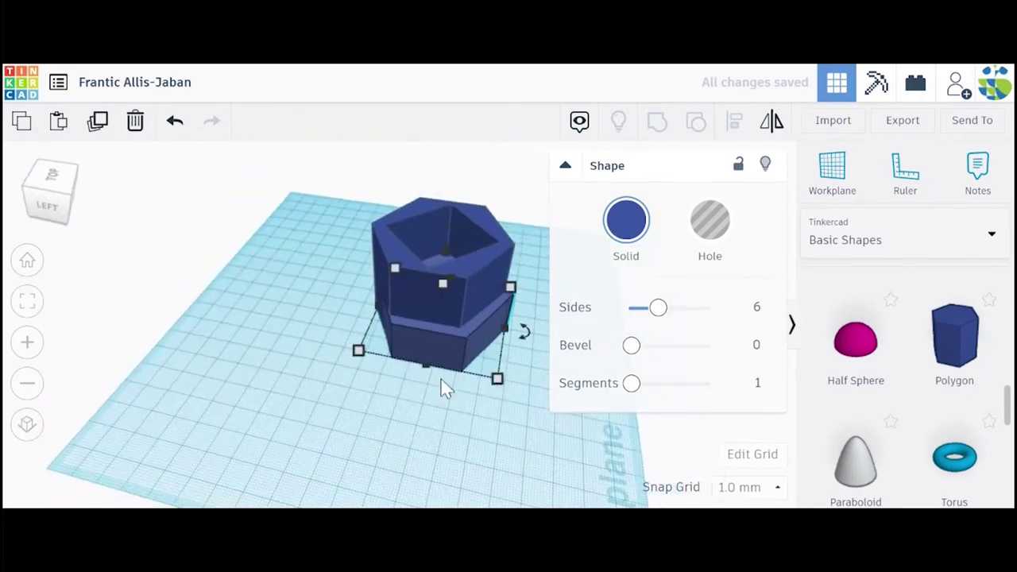
drag(438, 349, 230, 439)
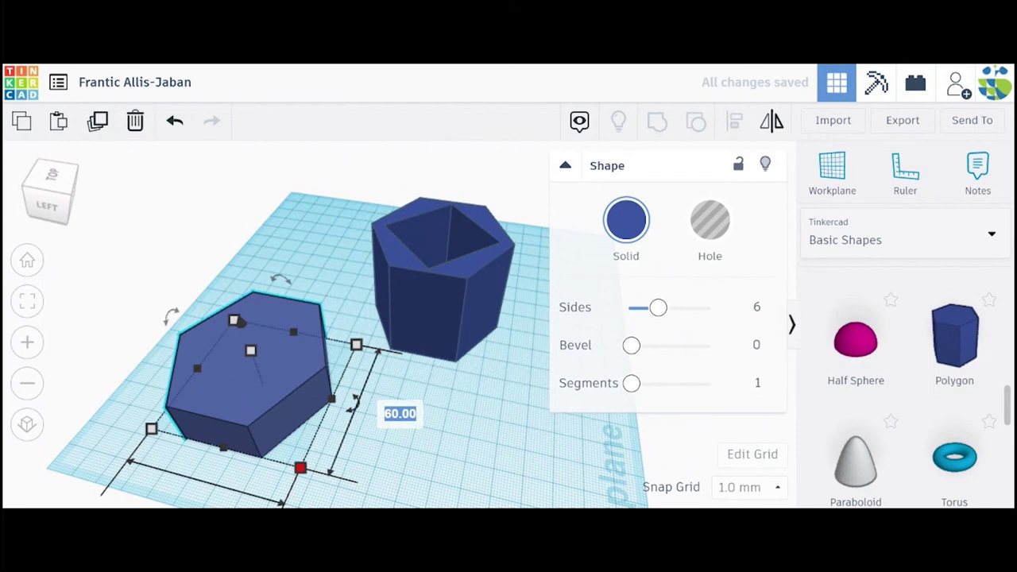
Set one base dimension of the polygon to 65 mm and enlarge the other to match
text(65)
key(Return)
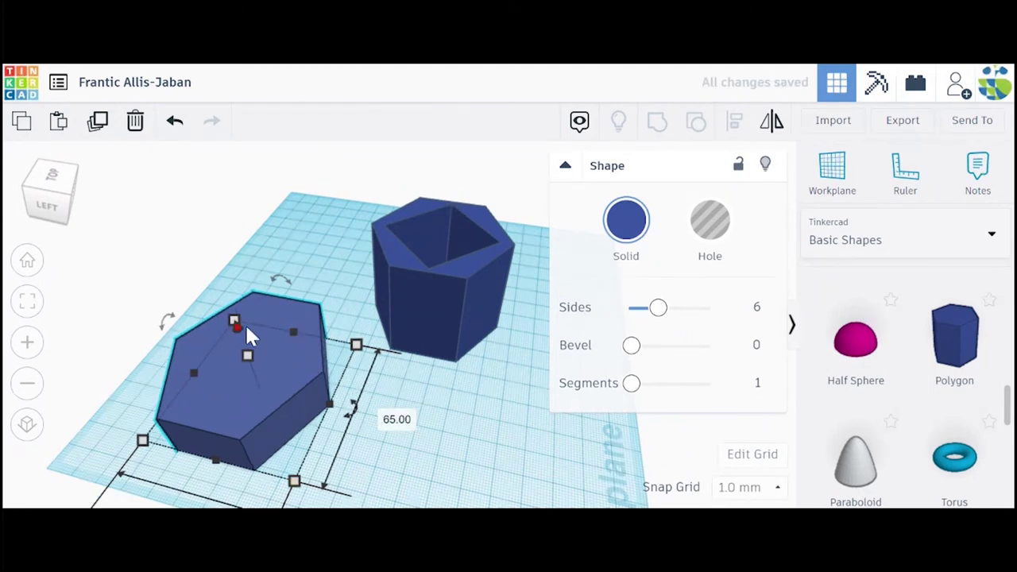
mouse_move(236, 318)
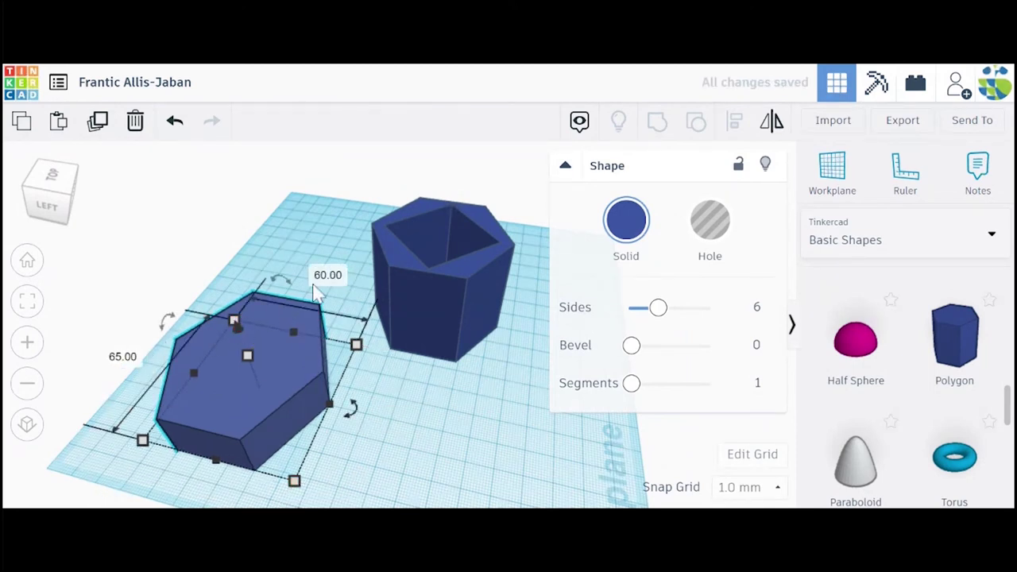
mouse_move(305, 293)
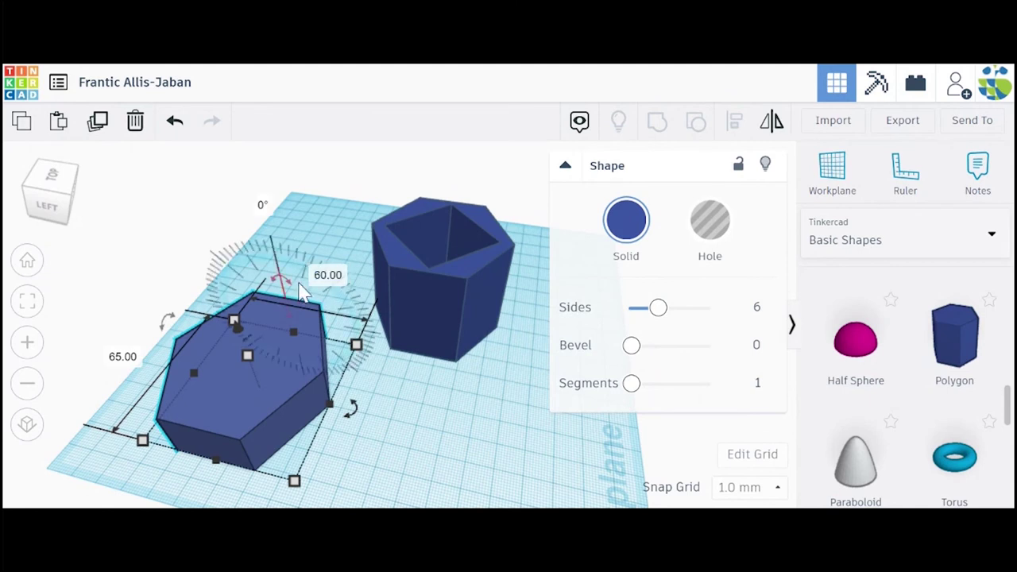
Test the 65 mm polygon around the container's base and move it clear again
drag(286, 338, 476, 282)
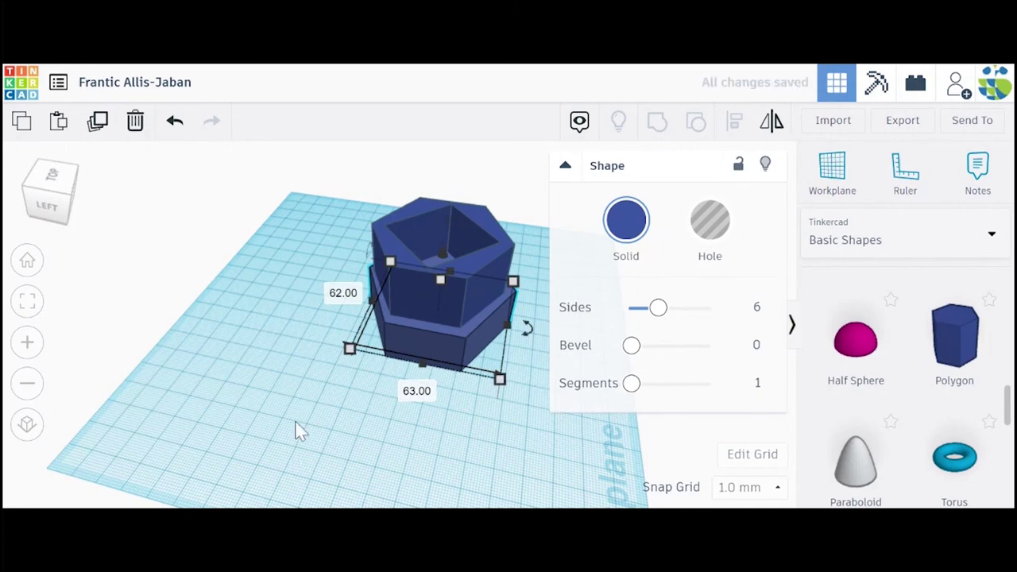
right_drag(318, 404, 425, 457)
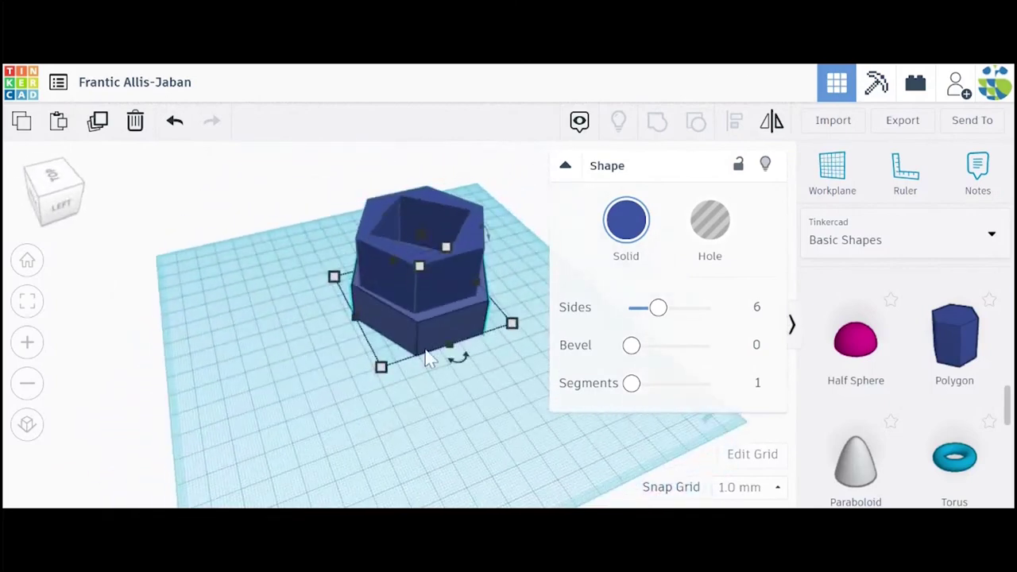
drag(431, 357, 251, 407)
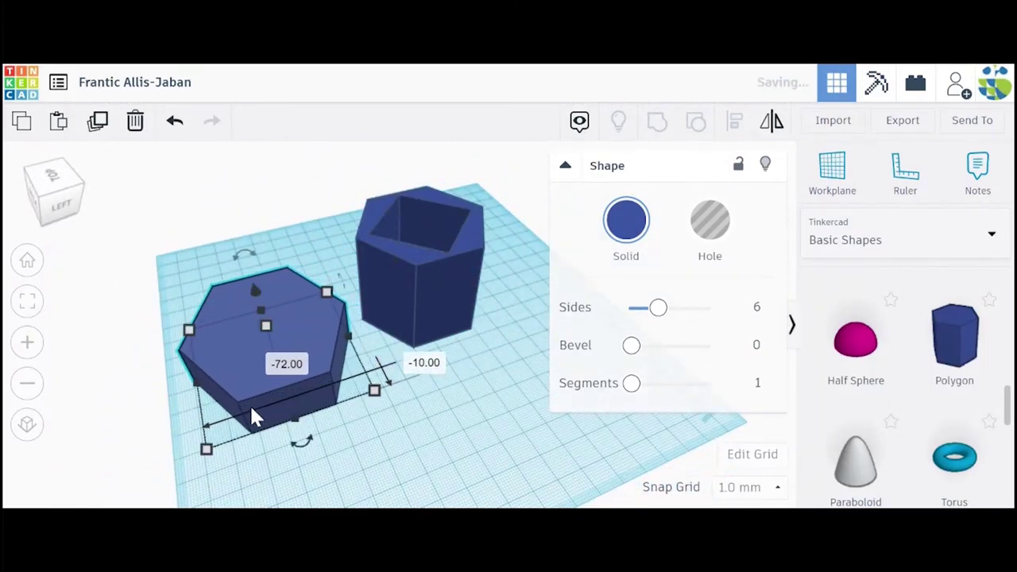
Lower the polygon's height to 4 mm to make a thin hexagonal plate
right_drag(404, 478, 386, 429)
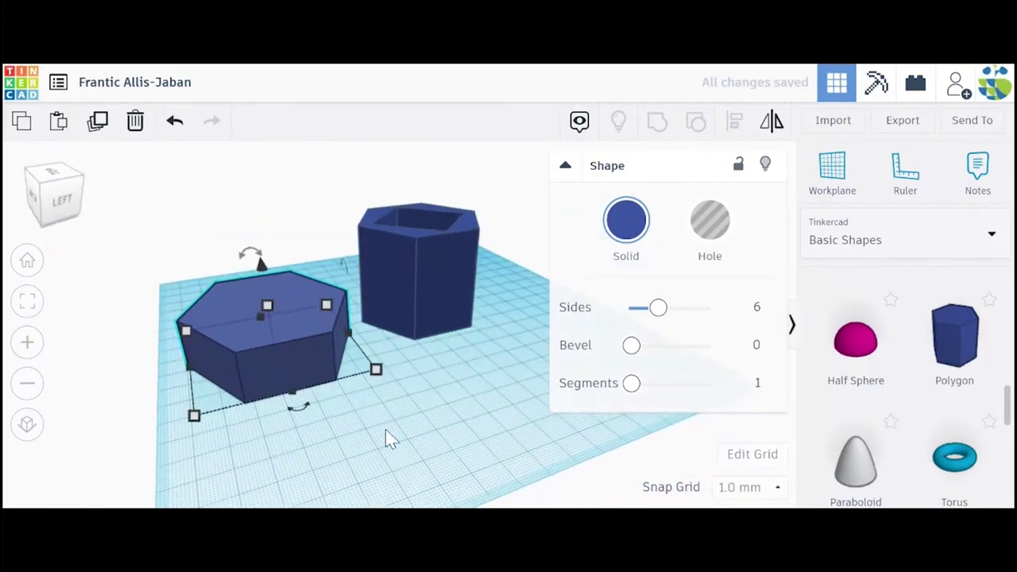
mouse_move(270, 327)
mouse_down()
mouse_move(272, 350)
mouse_move(273, 339)
mouse_up()
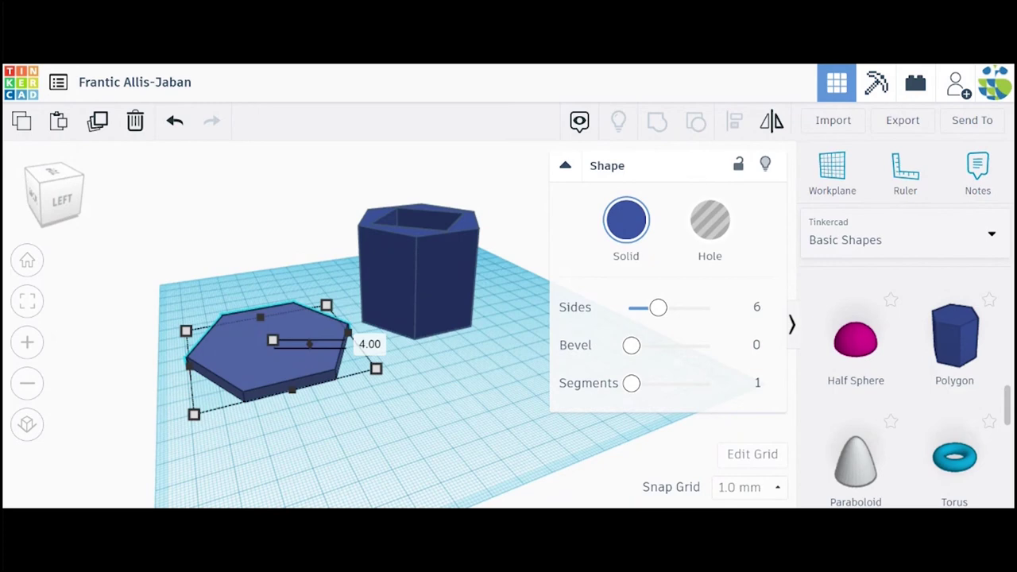
click(357, 449)
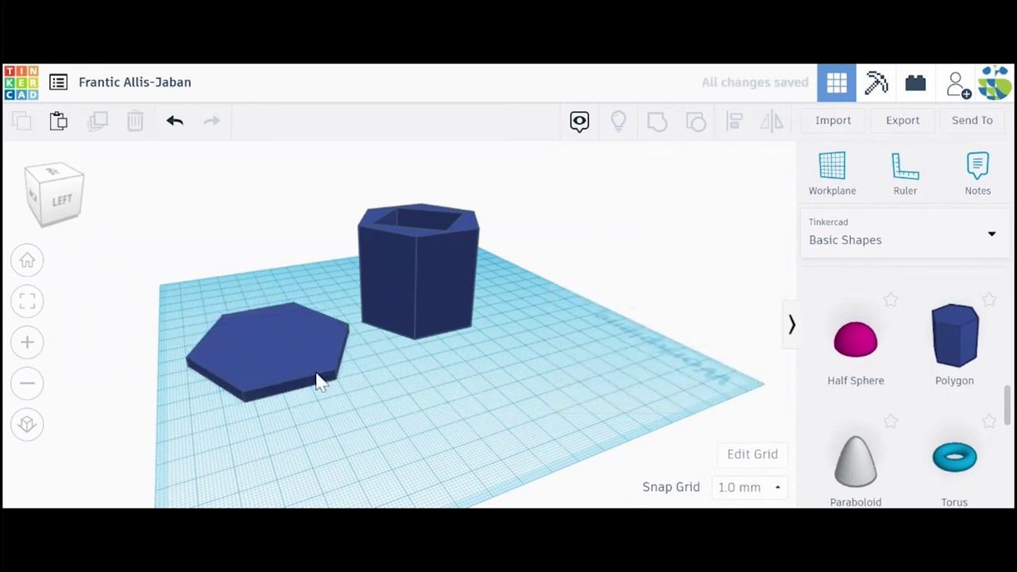
Move the thin hexagonal plate under the container and check how far it extends around the base
right_drag(411, 425, 502, 317)
drag(502, 316, 367, 346)
click(262, 453)
right_drag(262, 453, 348, 417)
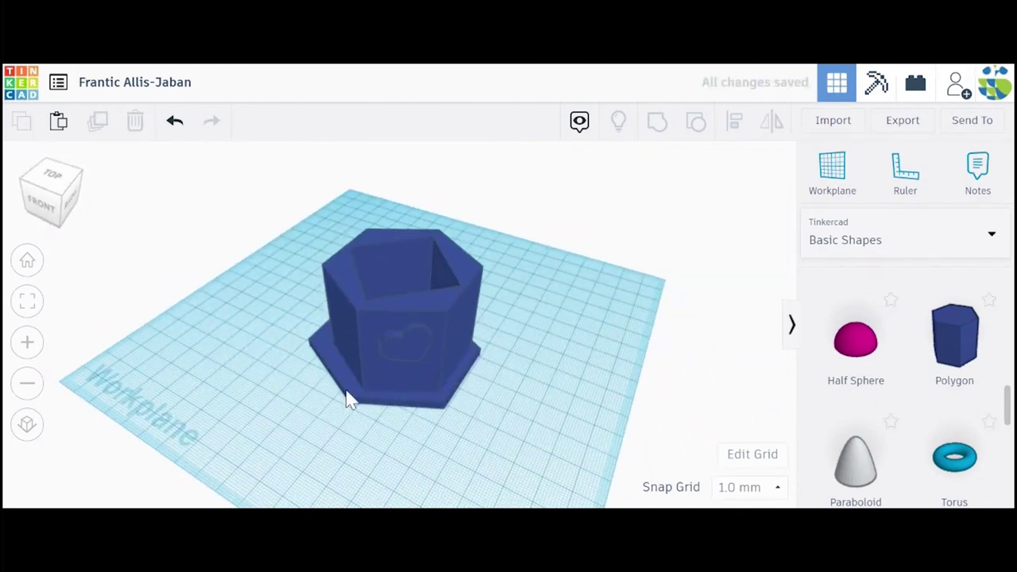
Move the hexagonal plate out from under the container to the free workplane beside it and deselect it
drag(345, 397, 548, 381)
click(437, 469)
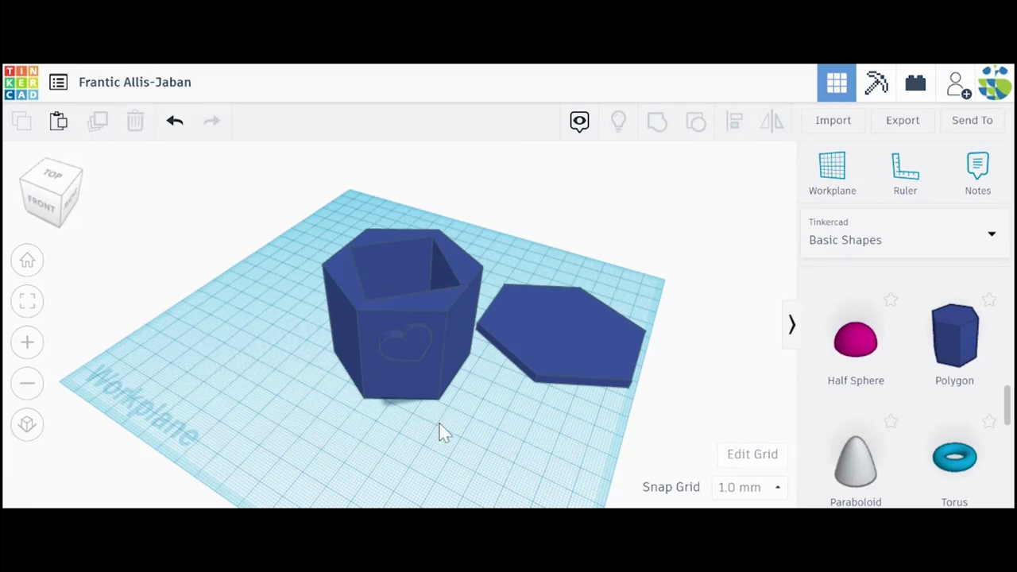
right_drag(438, 427, 494, 407)
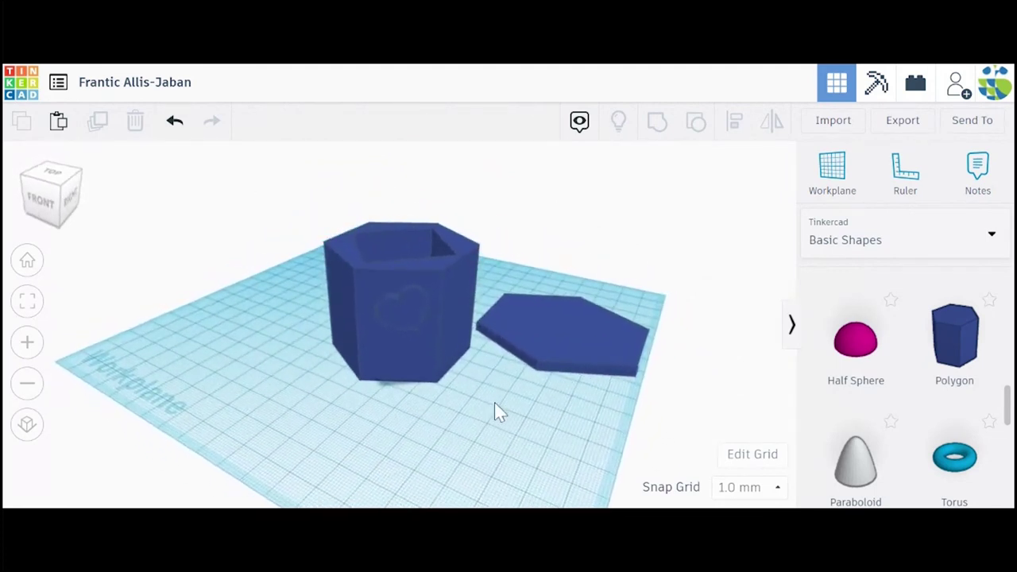